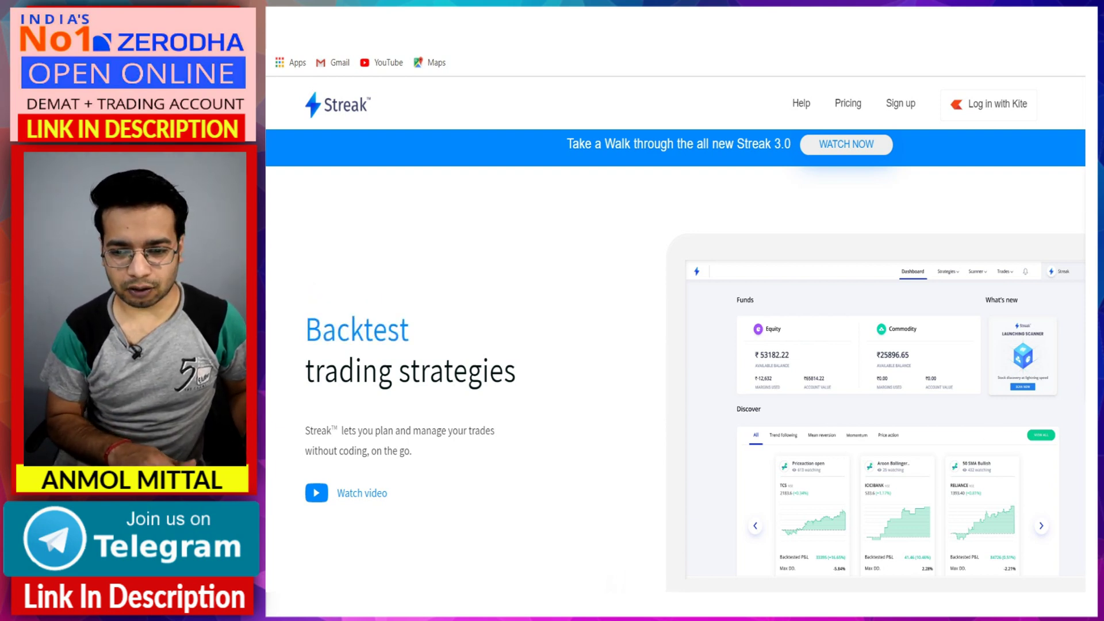
Step: Log in to Streak with Kite and look through the dashboard's funds, Discover and Technicals sections
{"action": "left_click", "coordinate": [987, 111]}
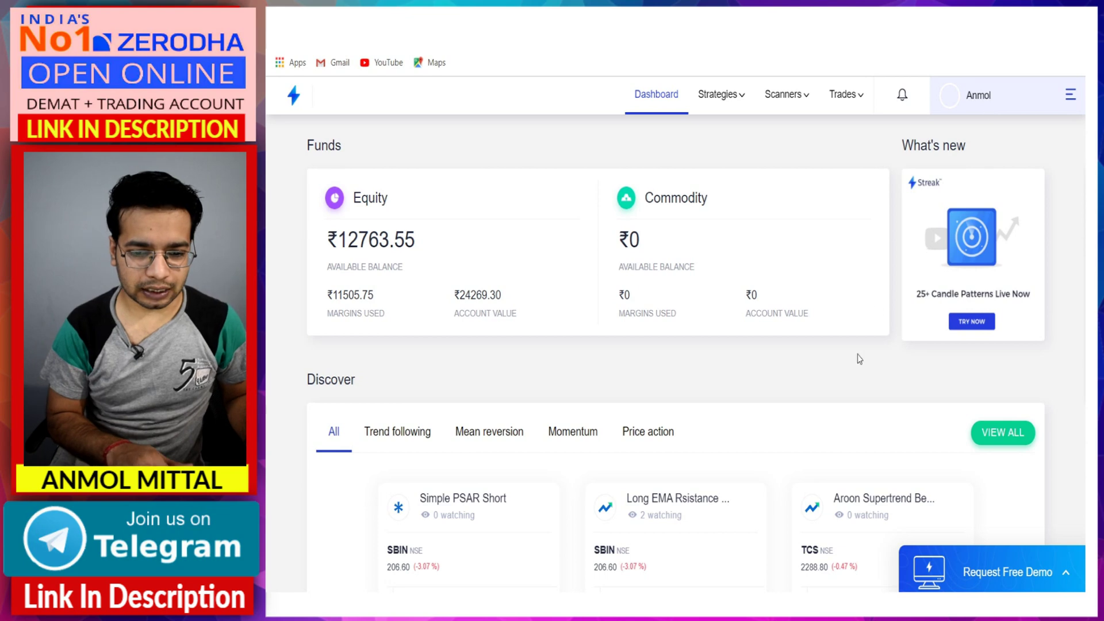
{"action": "scroll", "coordinate": [859, 359], "scroll_direction": "down", "scroll_amount": 15}
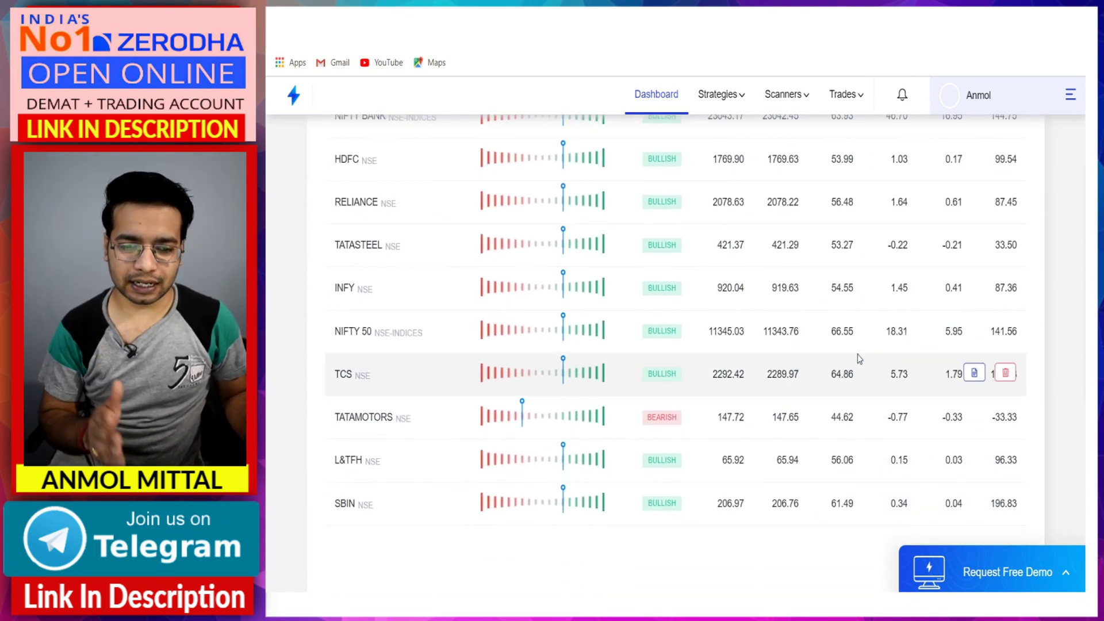
{"action": "scroll", "coordinate": [859, 359], "scroll_direction": "down", "scroll_amount": 2}
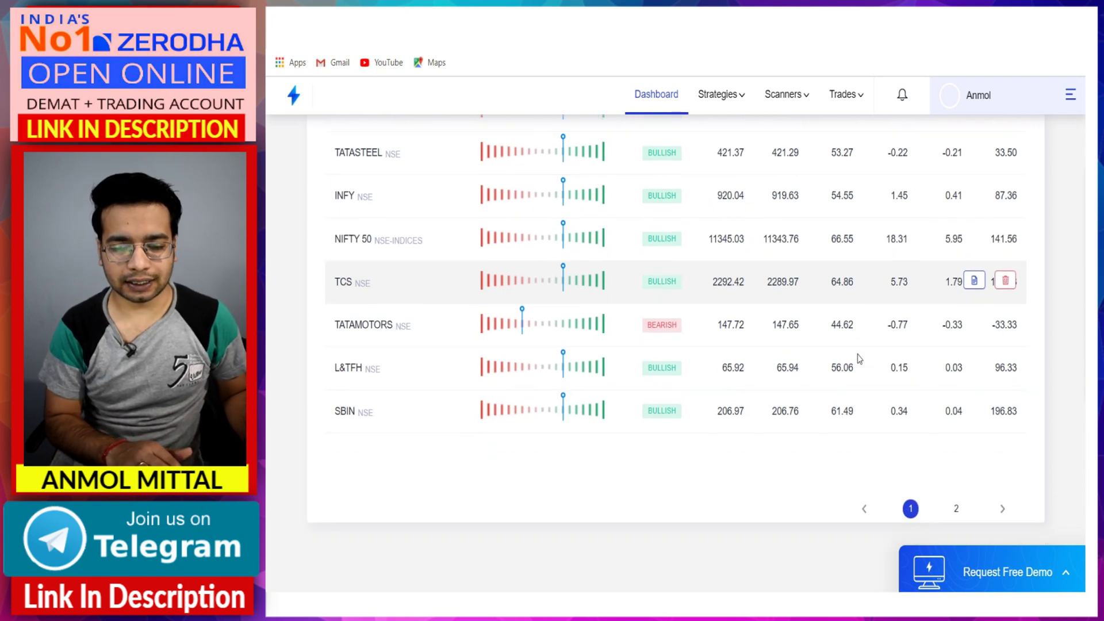
{"action": "scroll", "coordinate": [858, 359], "scroll_direction": "up", "scroll_amount": 15}
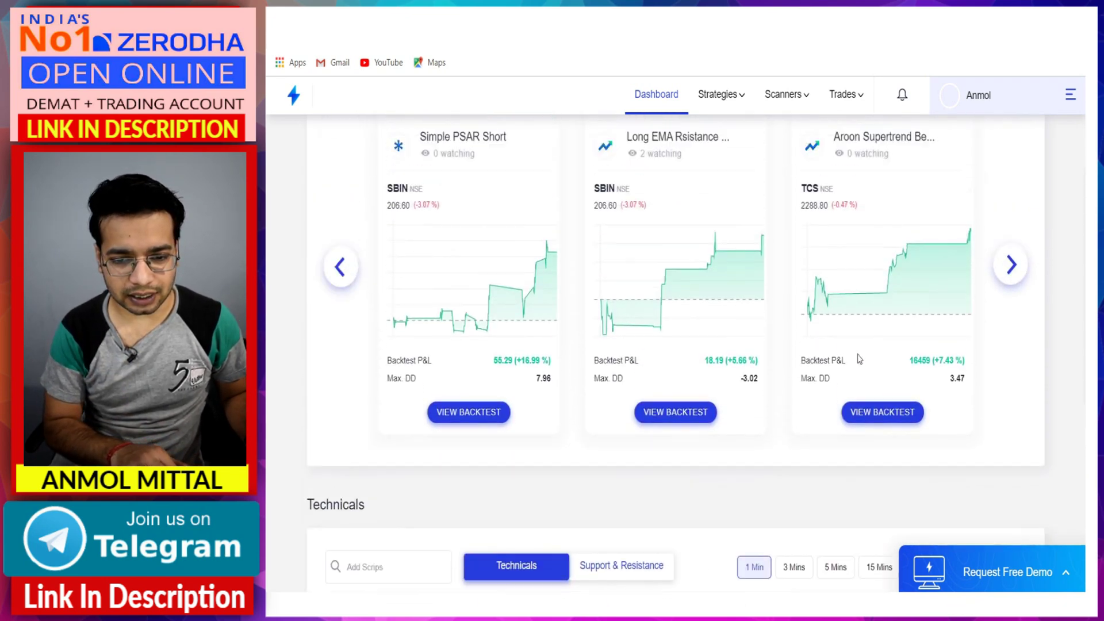
Step: Start creating a new scanner and set it to scan on Nifty 500
{"action": "left_click", "coordinate": [792, 95]}
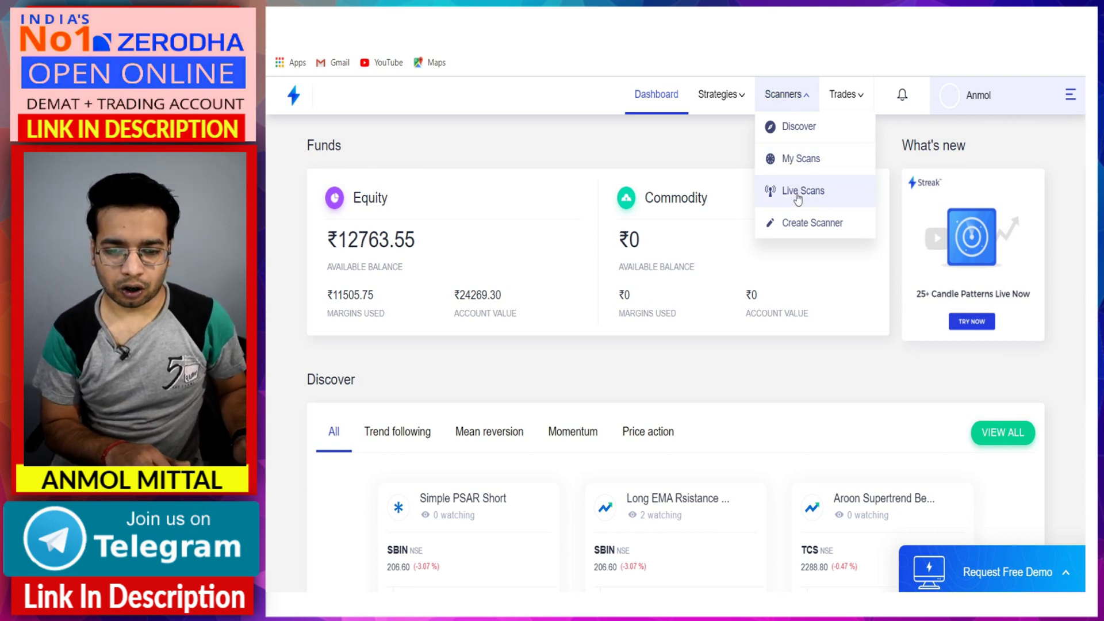
{"action": "left_click", "coordinate": [798, 225]}
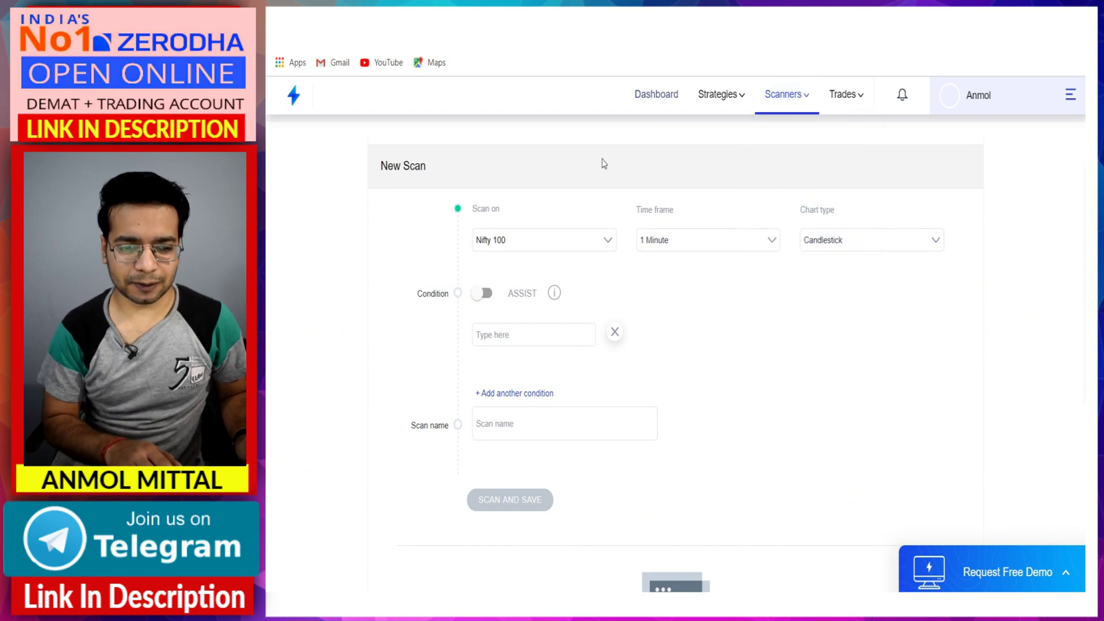
{"action": "left_click", "coordinate": [570, 245]}
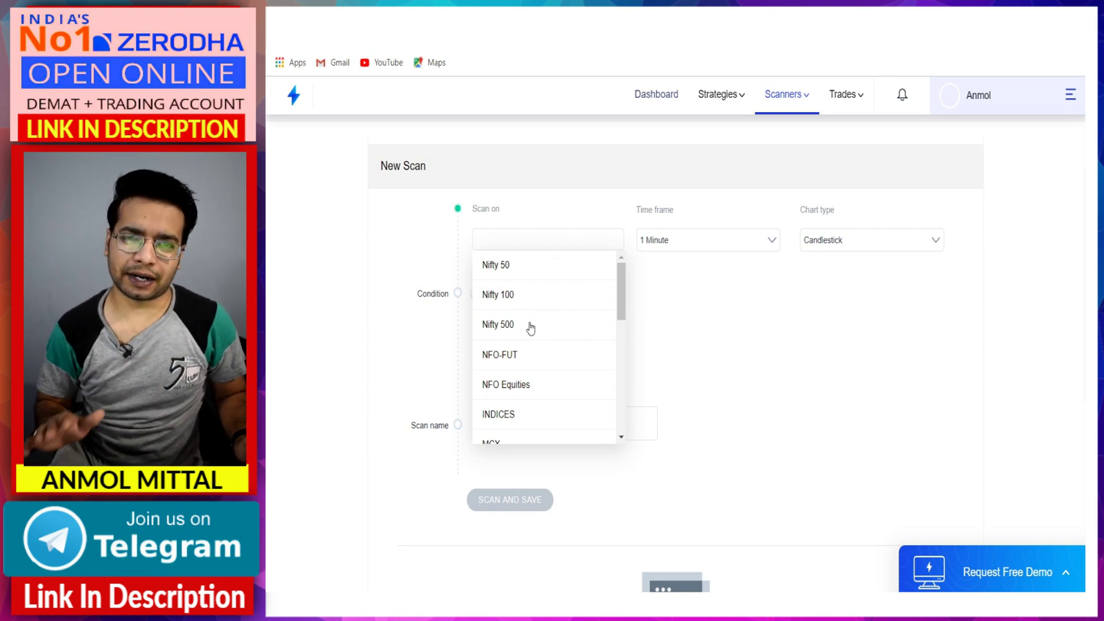
{"action": "left_click", "coordinate": [506, 325]}
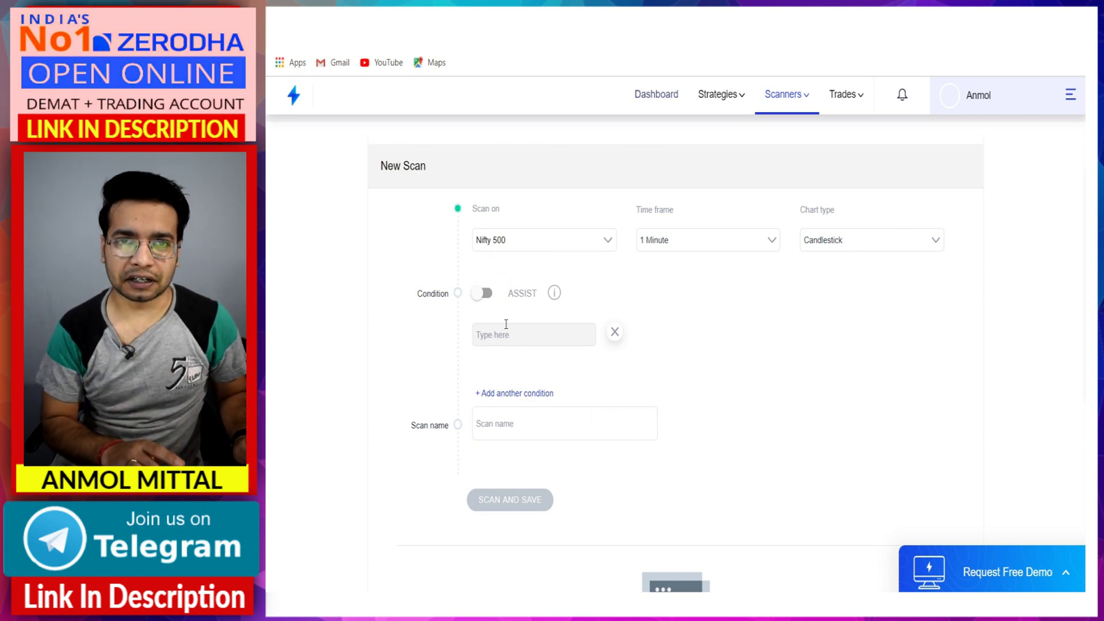
Step: Set the scan's time frame to 1 Day and keep Candlestick as the chart type
{"action": "left_click", "coordinate": [716, 253]}
{"action": "scroll", "coordinate": [711, 371], "scroll_direction": "down", "scroll_amount": 2}
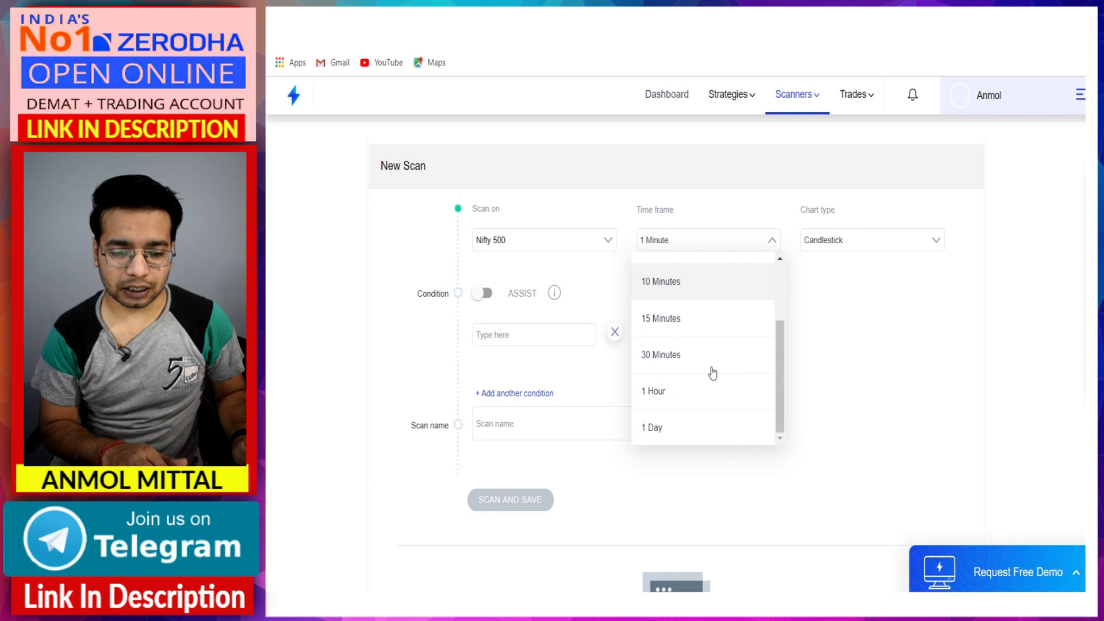
{"action": "left_click", "coordinate": [664, 435]}
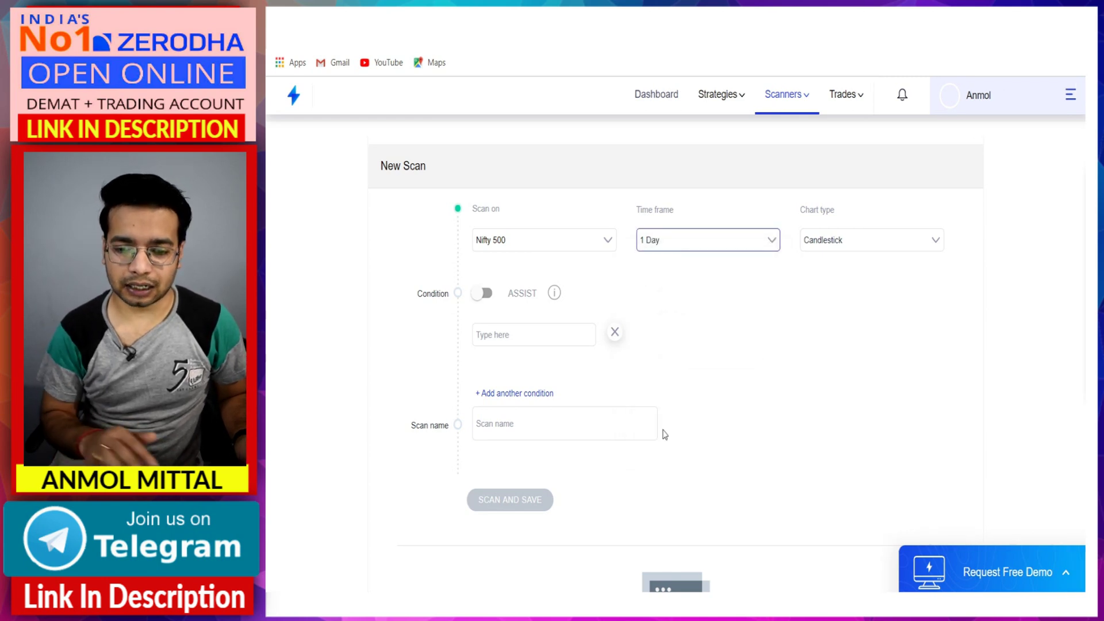
{"action": "left_click", "coordinate": [875, 246]}
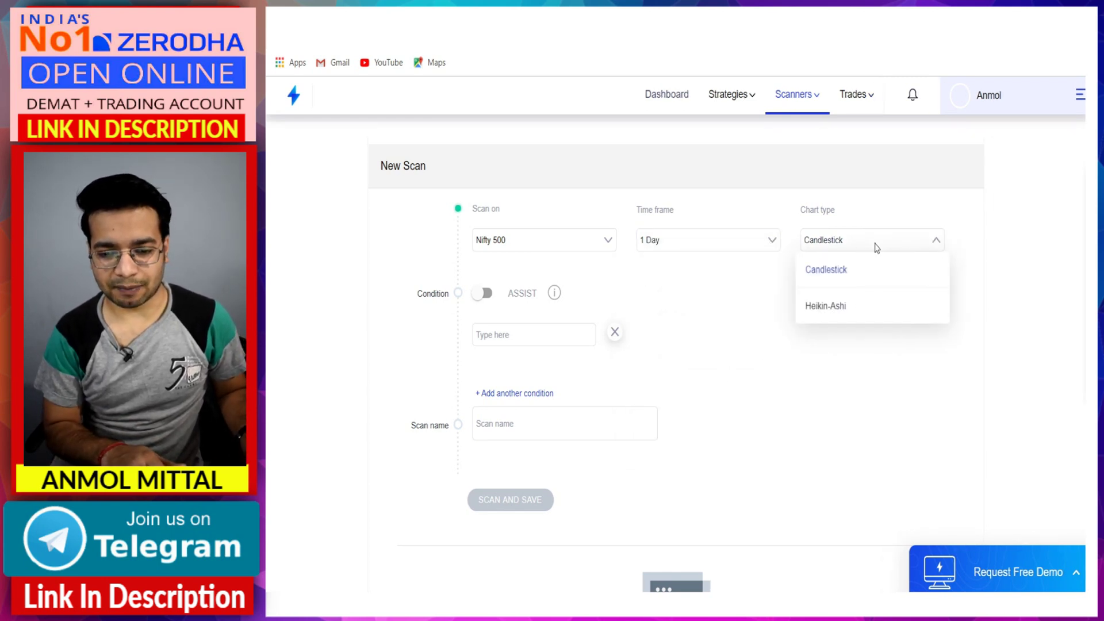
{"action": "left_click", "coordinate": [732, 336]}
Step: Begin the scan condition with the Close indicator at offset 0
{"action": "scroll", "coordinate": [730, 335], "scroll_direction": "down", "scroll_amount": 2}
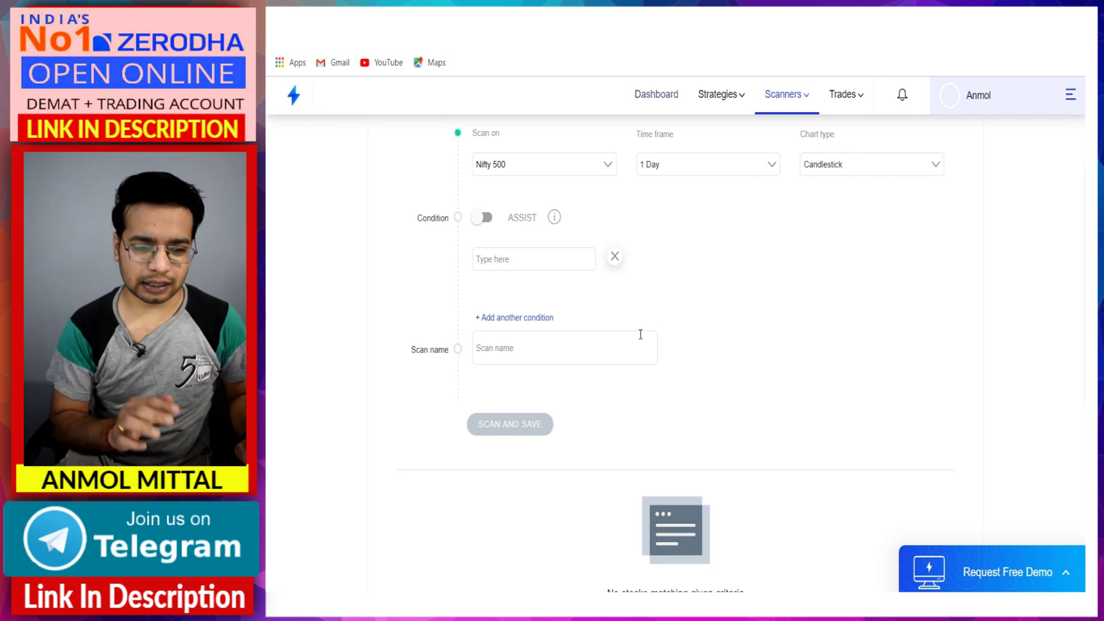
{"action": "left_click", "coordinate": [515, 257]}
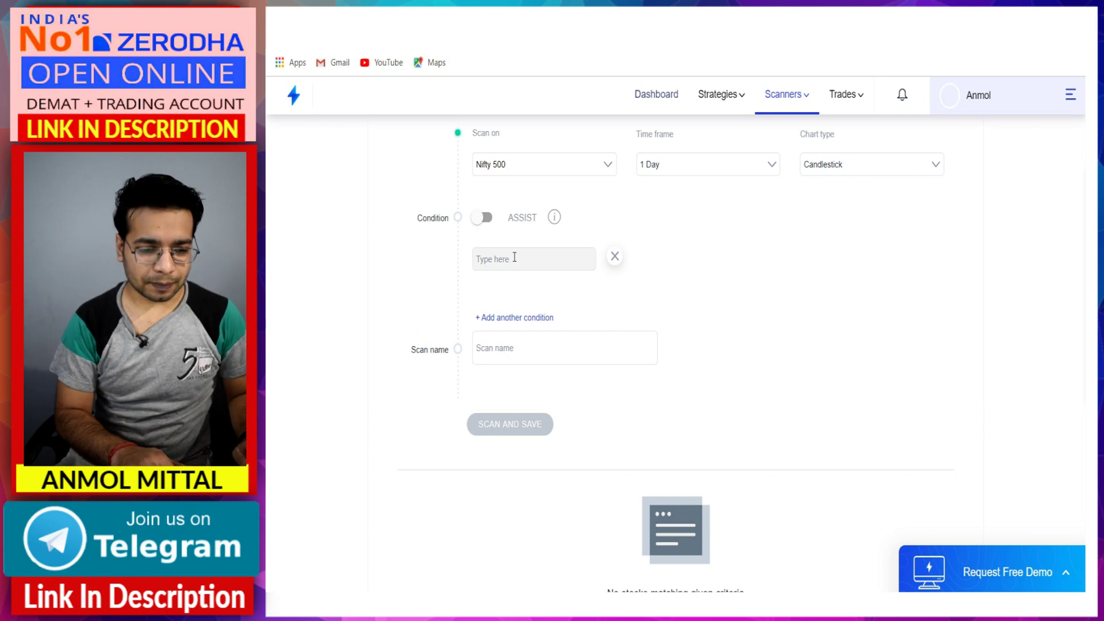
{"action": "type", "text": "close"}
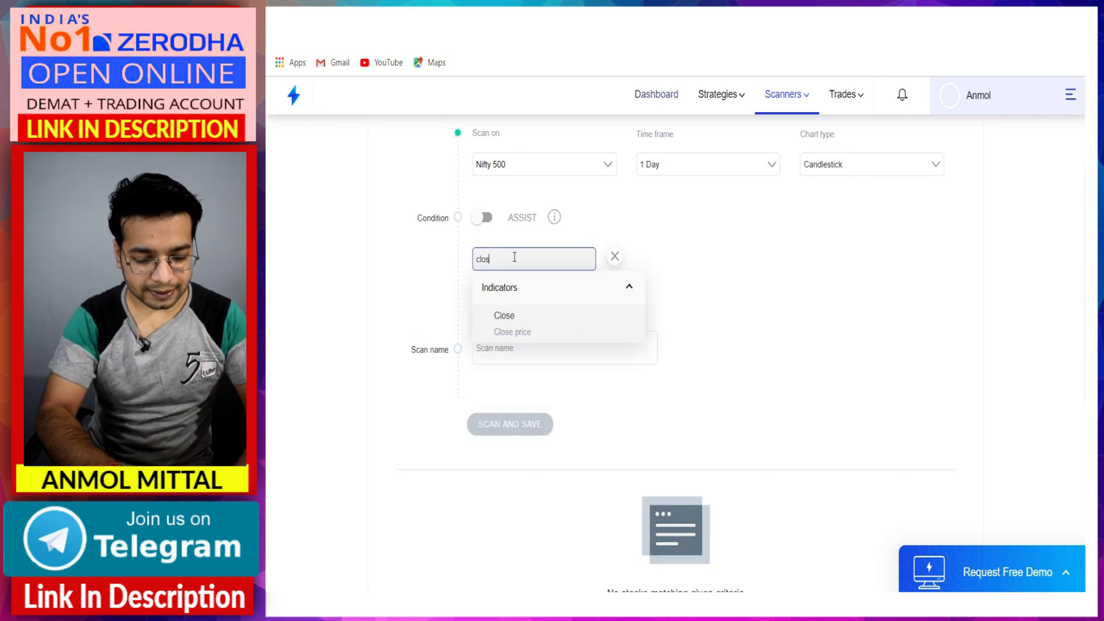
{"action": "left_click", "coordinate": [511, 331]}
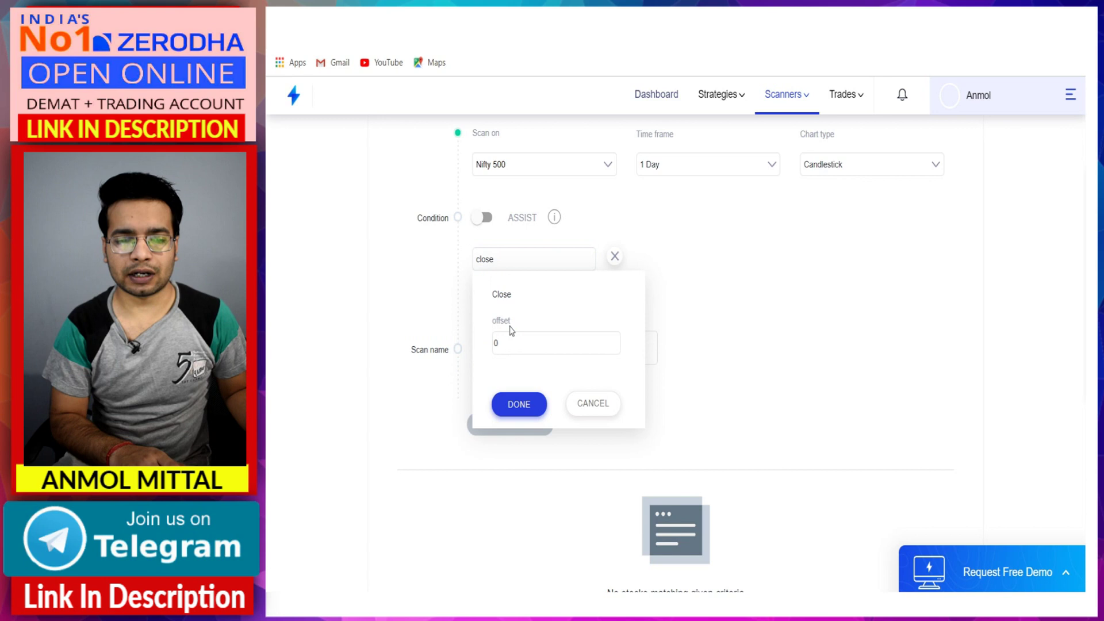
{"action": "left_click", "coordinate": [518, 405]}
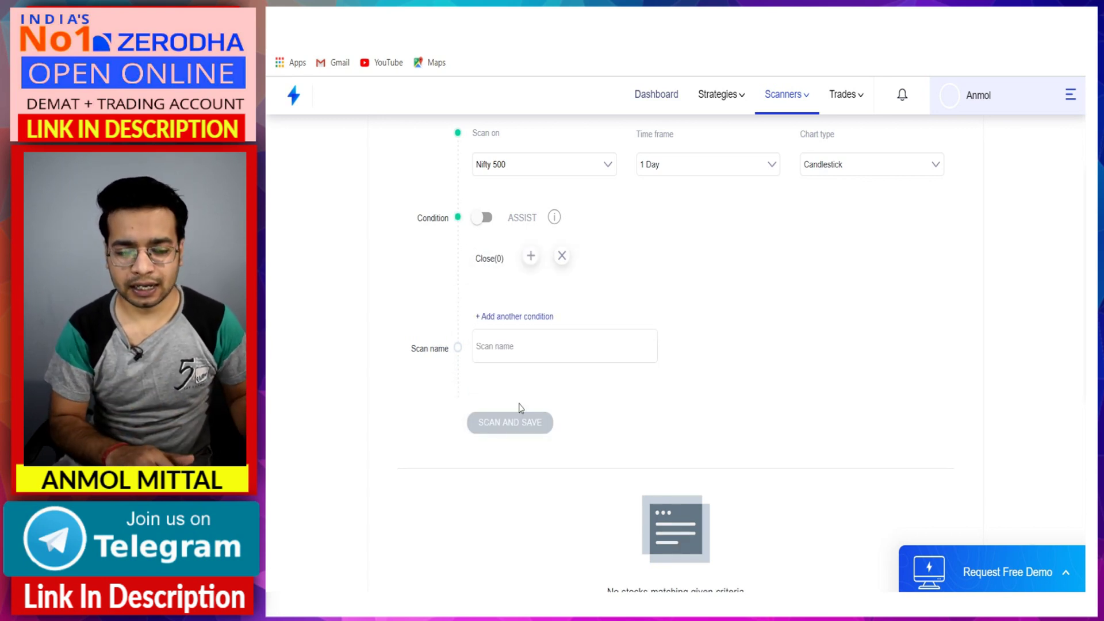
Step: Add the "higher than" comparator after Close(0) in the condition
{"action": "left_click", "coordinate": [530, 256]}
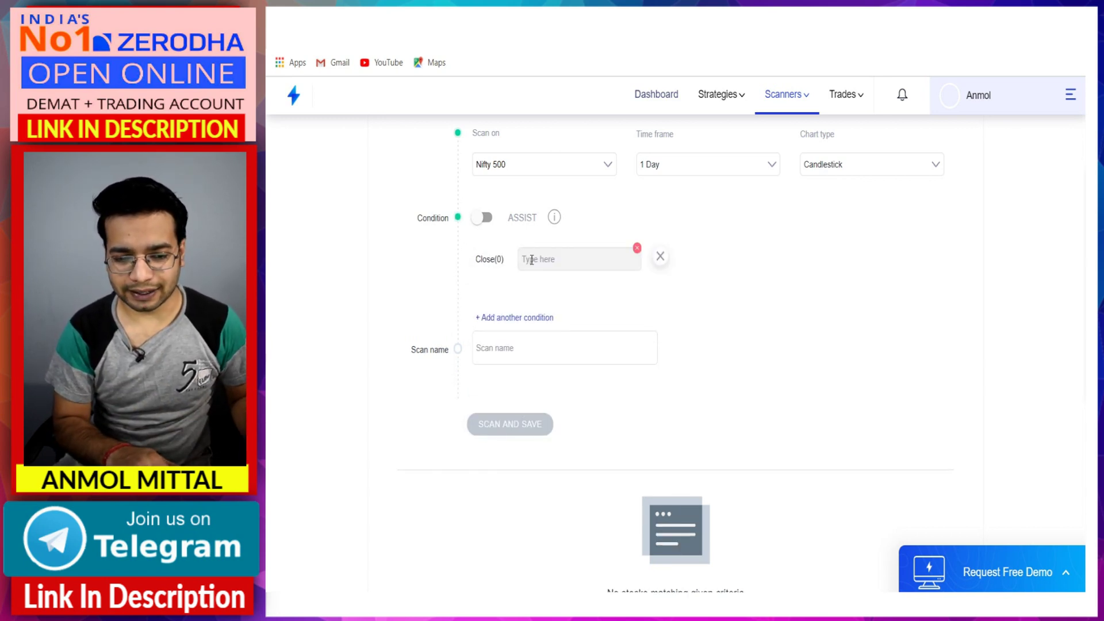
{"action": "left_click", "coordinate": [575, 260]}
{"action": "type", "text": "high"}
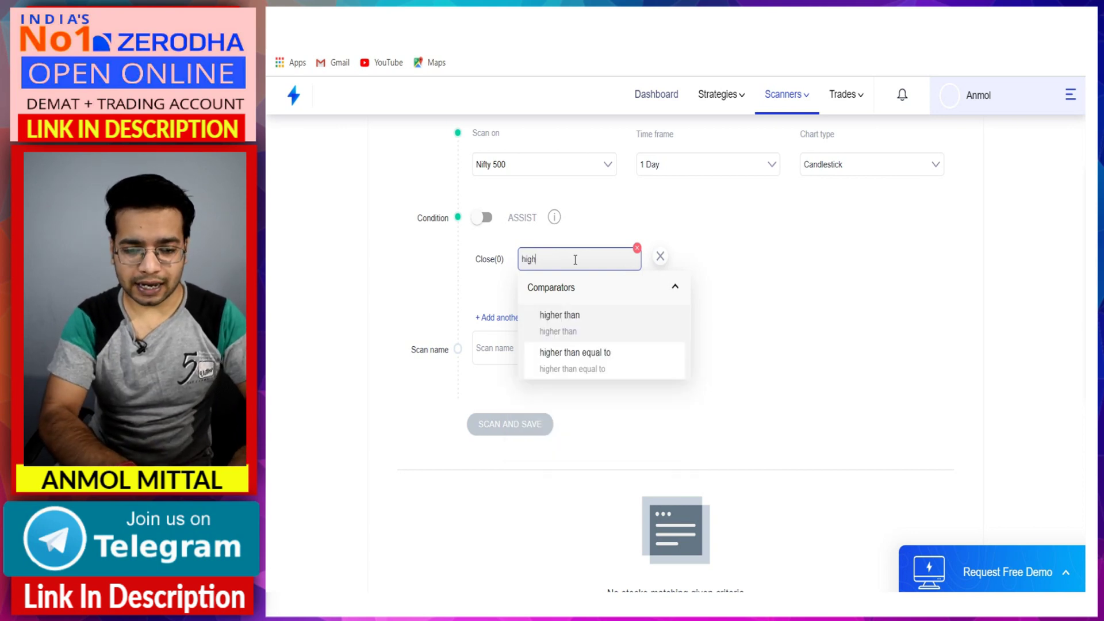
{"action": "left_click", "coordinate": [546, 331]}
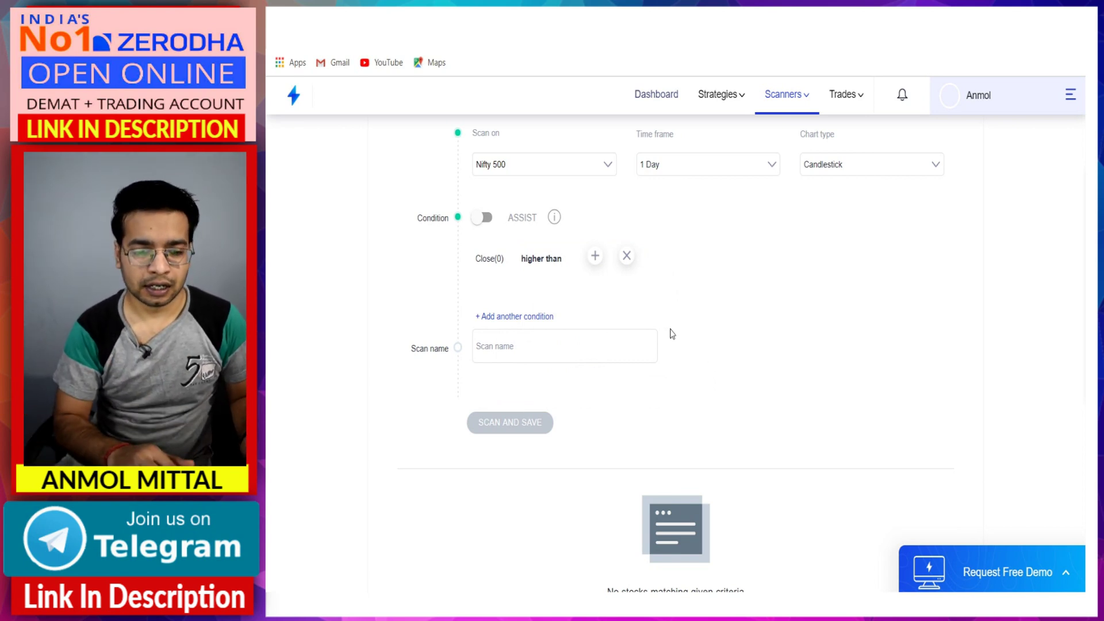
Step: Add the Abs math function after the "higher than" comparator
{"action": "left_click", "coordinate": [593, 257]}
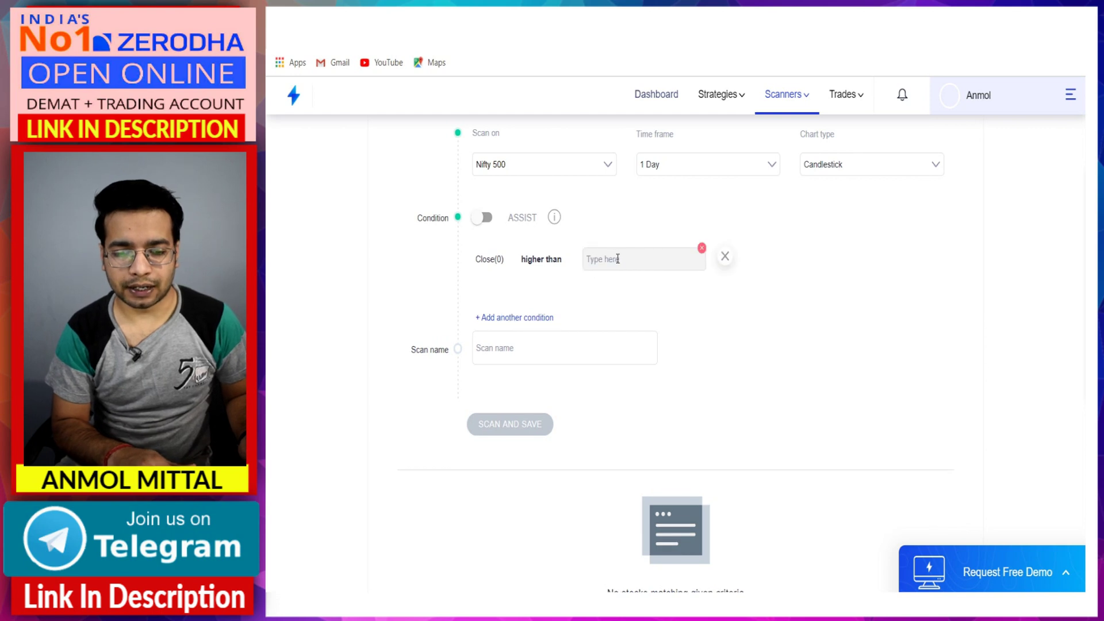
{"action": "left_click", "coordinate": [617, 258]}
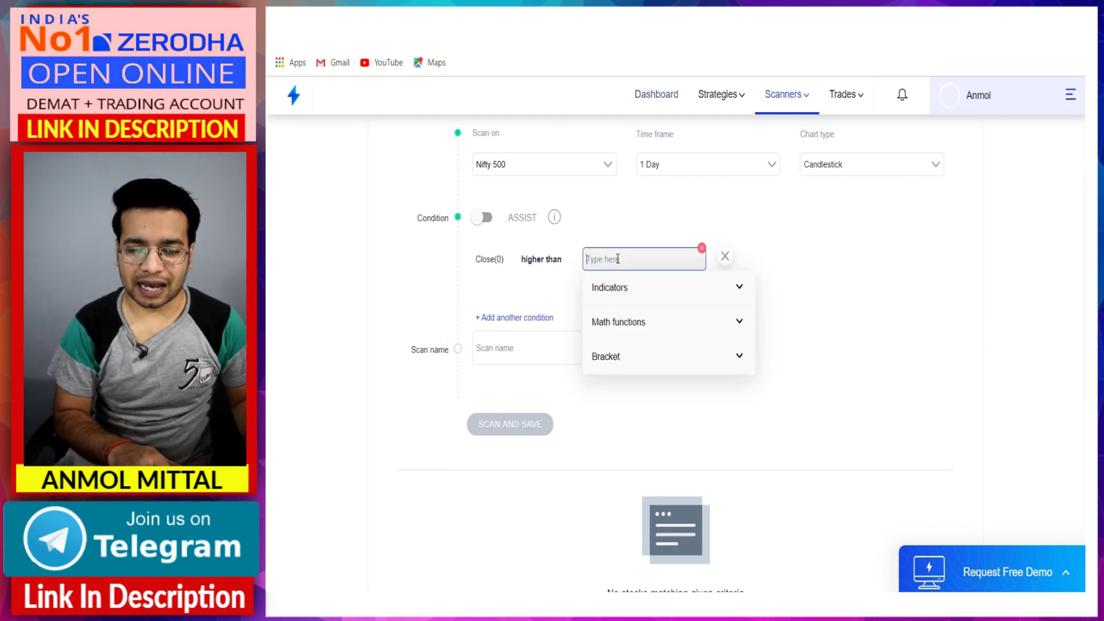
{"action": "left_click", "coordinate": [665, 336]}
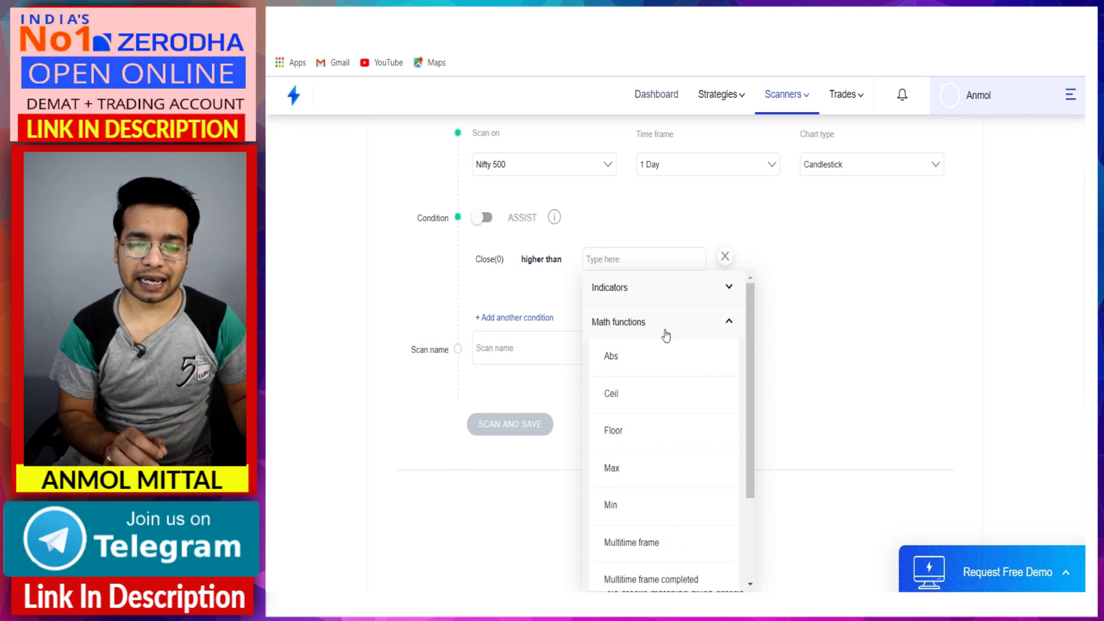
{"action": "left_click", "coordinate": [633, 361]}
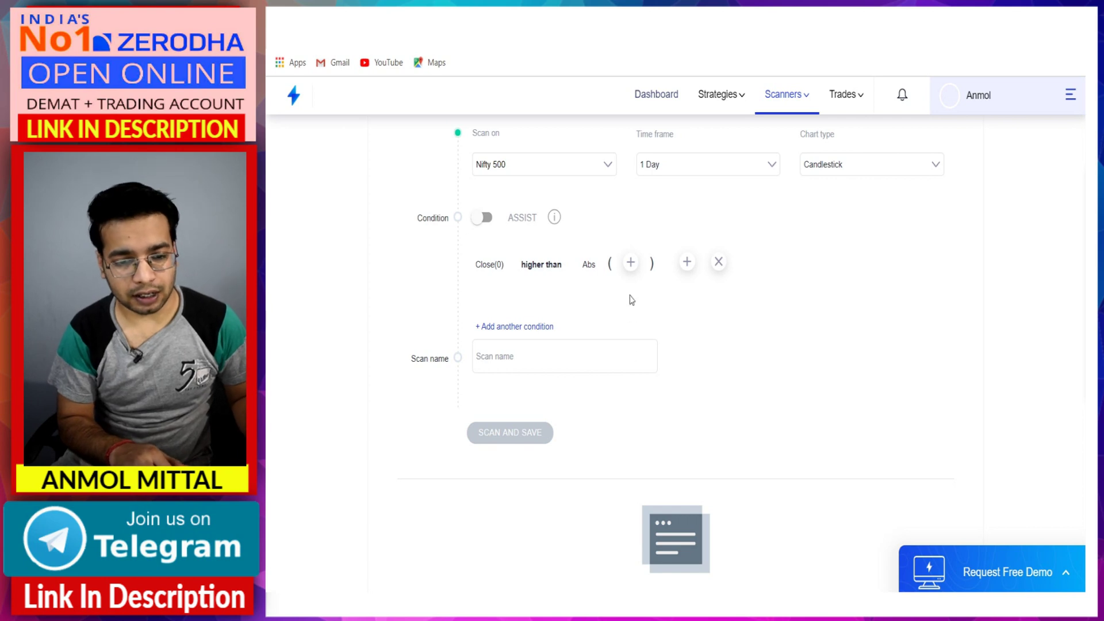
Step: Insert the Number indicator inside the Abs brackets with a value of 1000
{"action": "left_click", "coordinate": [629, 270]}
{"action": "type", "text": "number"}
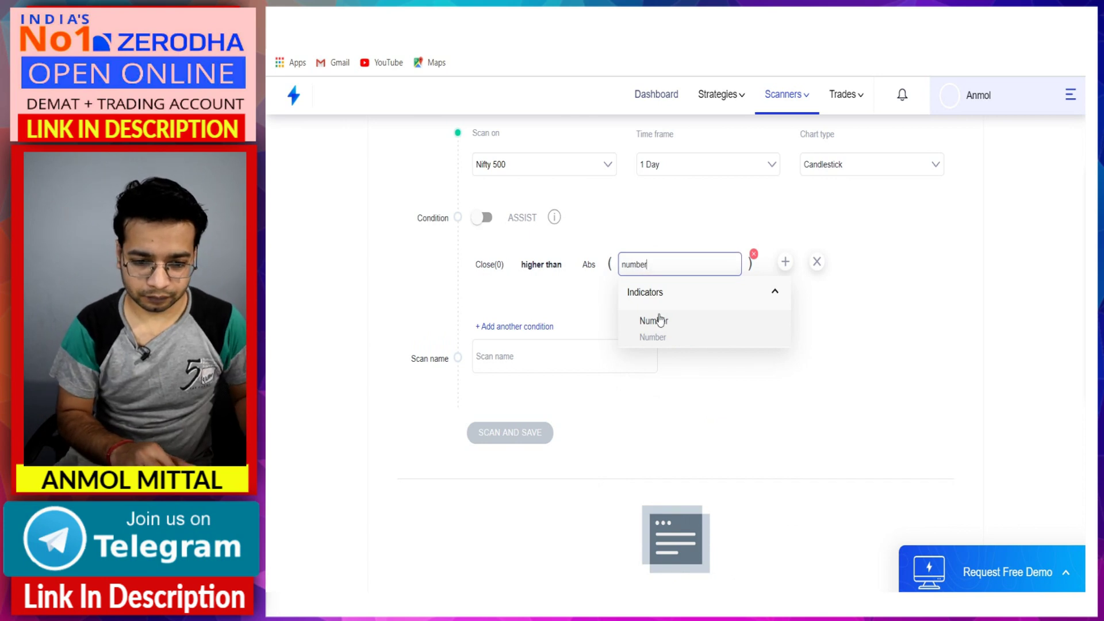
{"action": "left_click", "coordinate": [659, 336]}
{"action": "left_click", "coordinate": [656, 357]}
{"action": "key", "text": "BackSpace"}
{"action": "key", "text": "BackSpace"}
{"action": "key", "text": "BackSpace"}
{"action": "type", "text": "1000"}
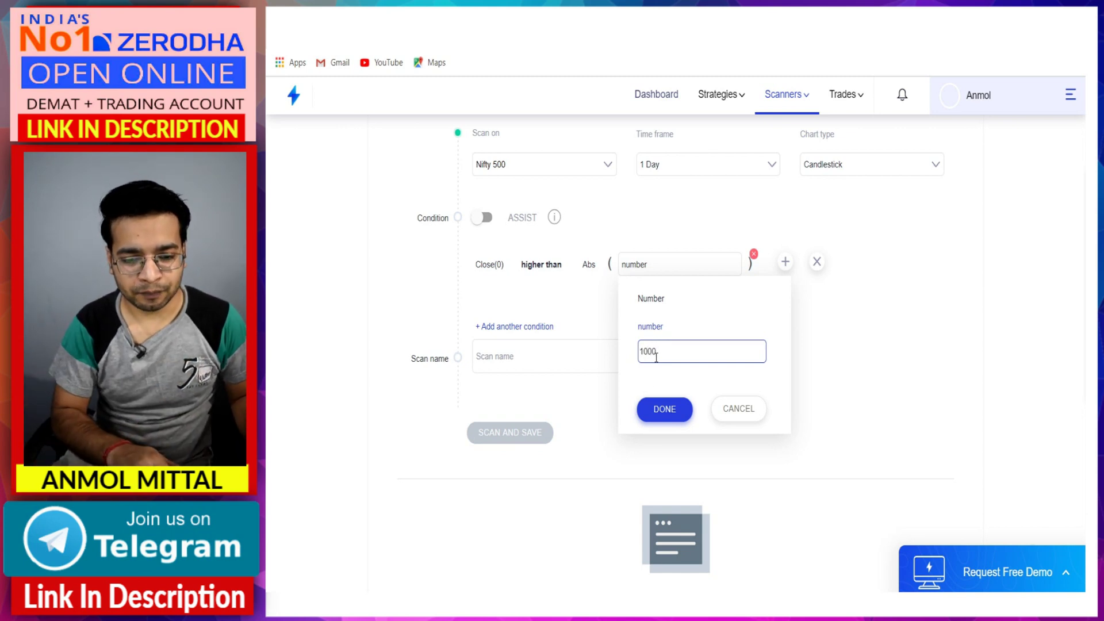
{"action": "left_click", "coordinate": [657, 410]}
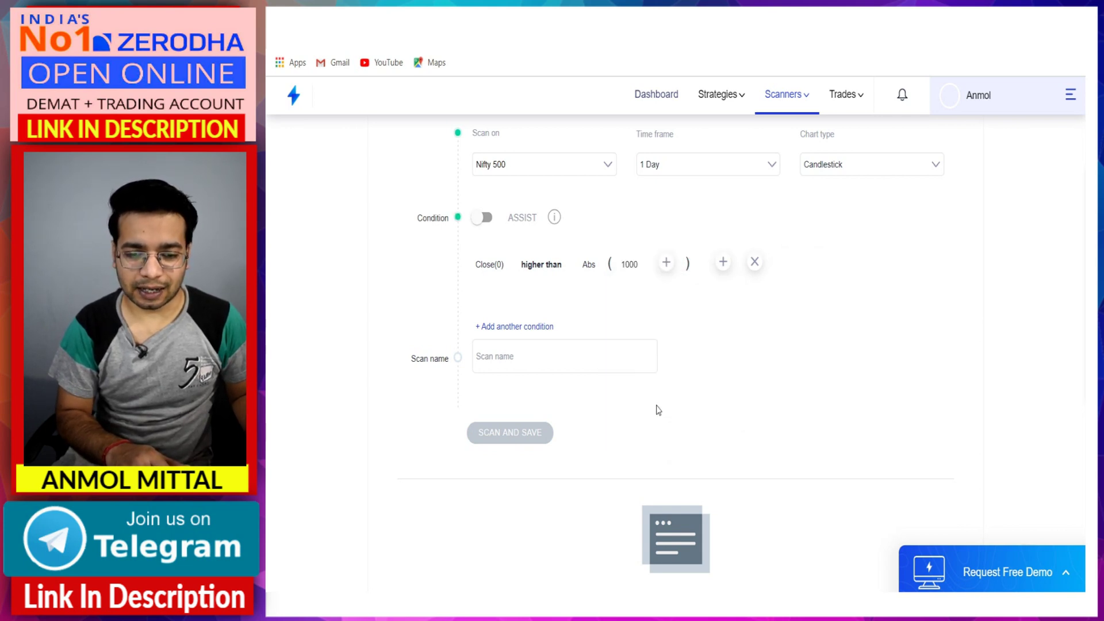
Step: Name the scan Demo, then run it with the save option
{"action": "left_click", "coordinate": [501, 356]}
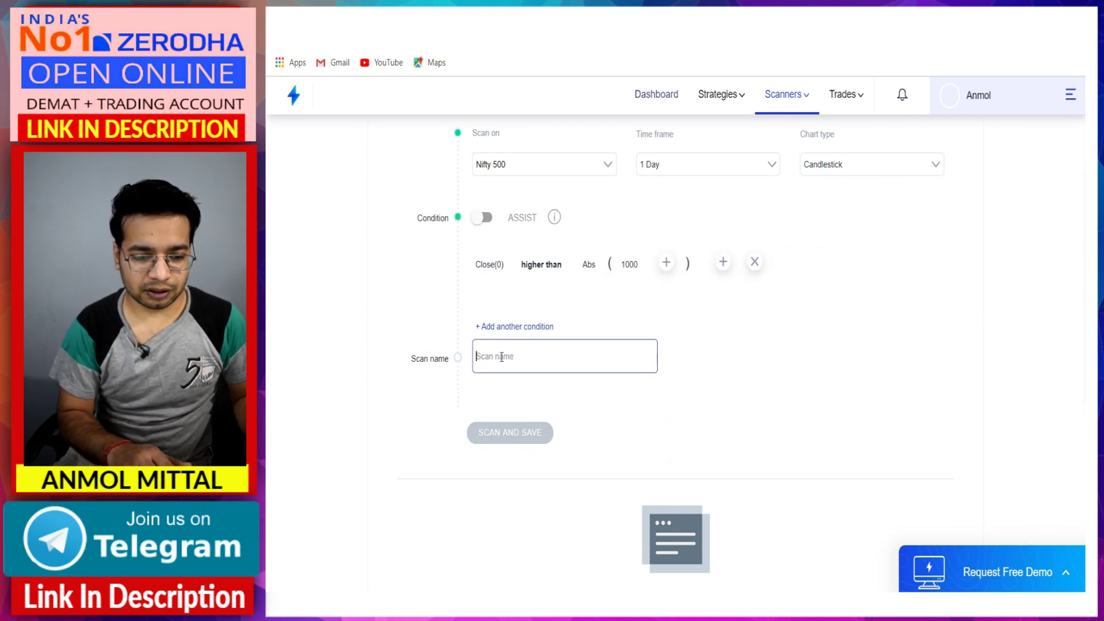
{"action": "type", "text": "Demo"}
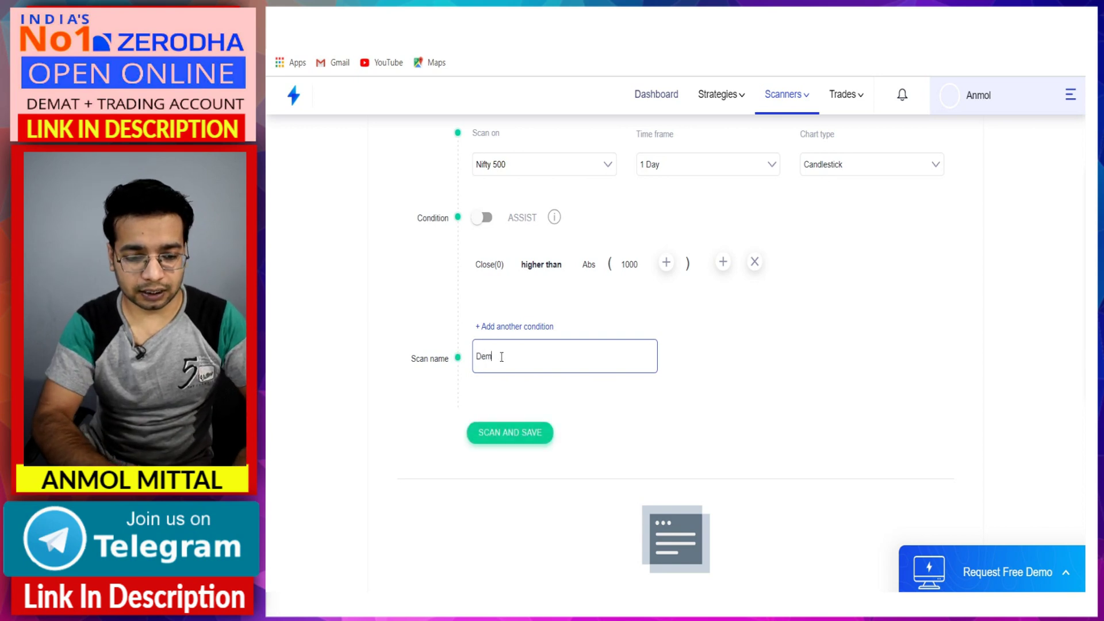
{"action": "left_click", "coordinate": [487, 443]}
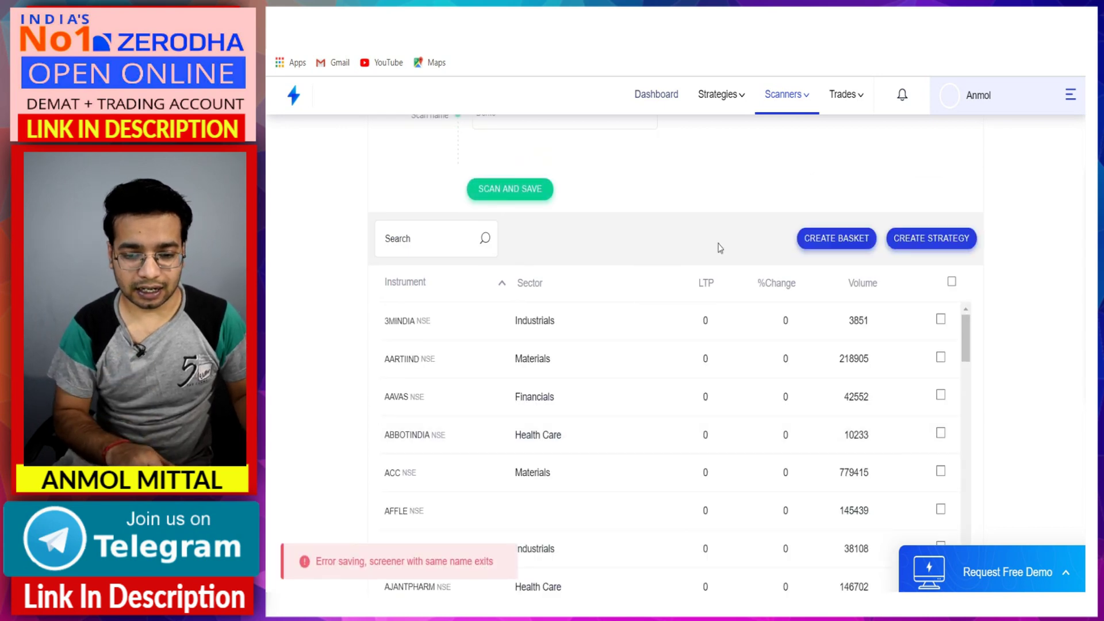
Step: Look through the scan results and sort them by LTP in ascending order
{"action": "scroll", "coordinate": [718, 247], "scroll_direction": "down", "scroll_amount": 1}
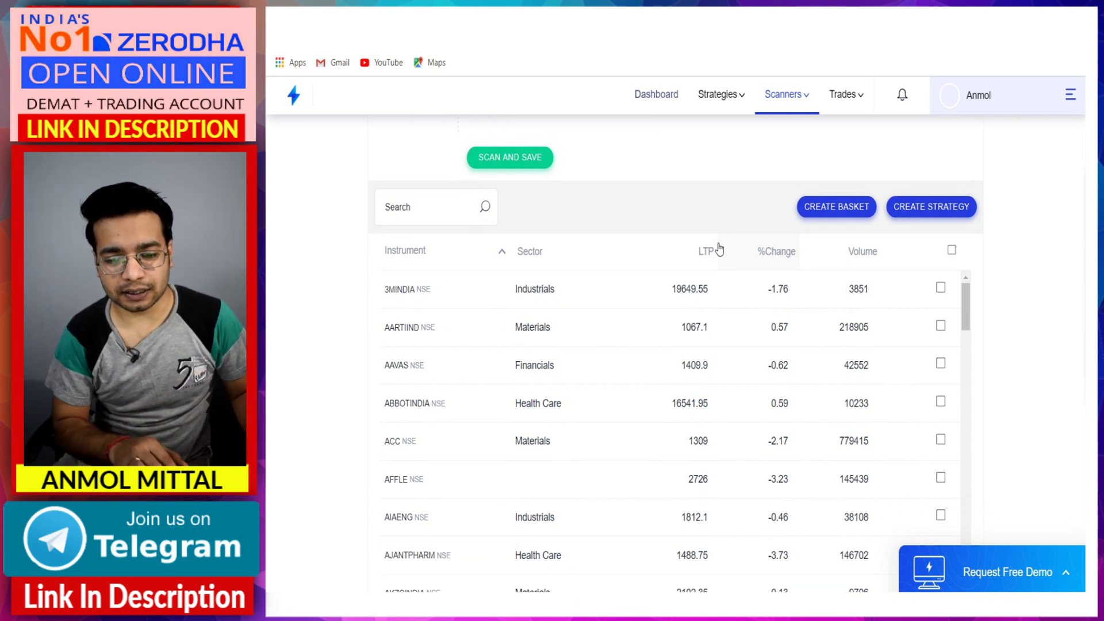
{"action": "scroll", "coordinate": [719, 248], "scroll_direction": "down", "scroll_amount": 2}
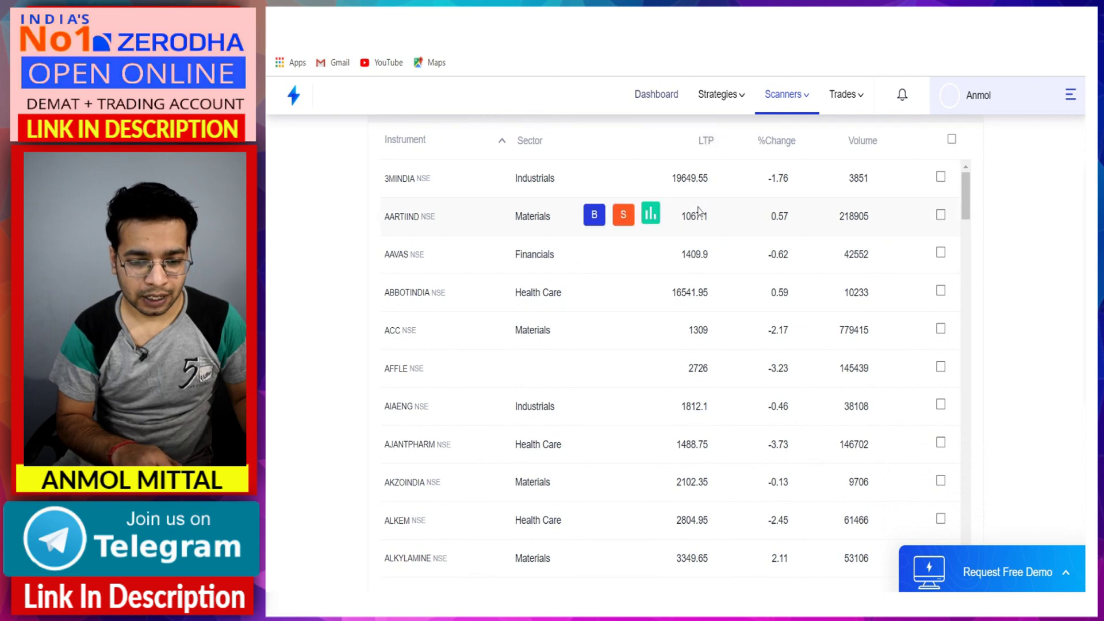
{"action": "scroll", "coordinate": [692, 340], "scroll_direction": "down", "scroll_amount": 1}
{"action": "scroll", "coordinate": [692, 340], "scroll_direction": "down", "scroll_amount": 3}
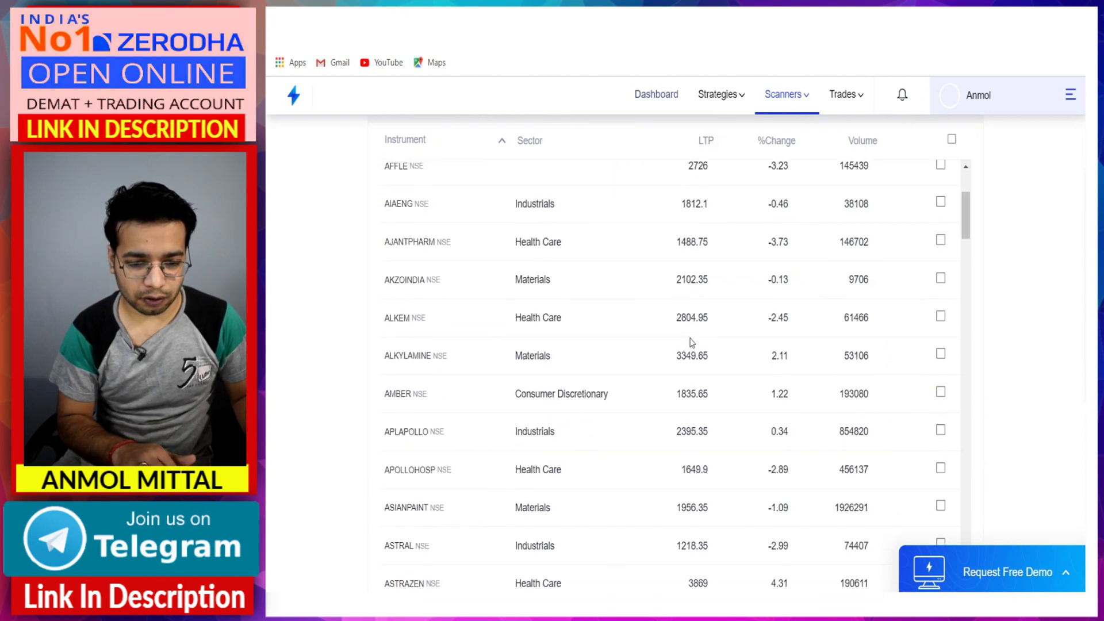
{"action": "scroll", "coordinate": [696, 339], "scroll_direction": "up", "scroll_amount": 4}
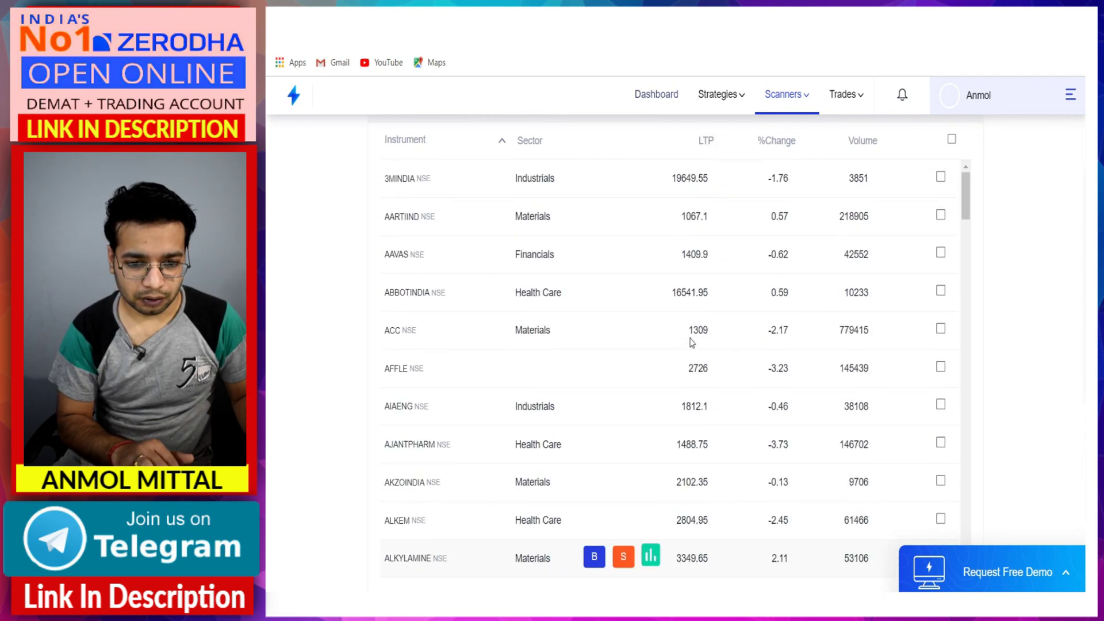
{"action": "left_click", "coordinate": [707, 141]}
{"action": "left_click", "coordinate": [709, 141]}
{"action": "left_click", "coordinate": [709, 141]}
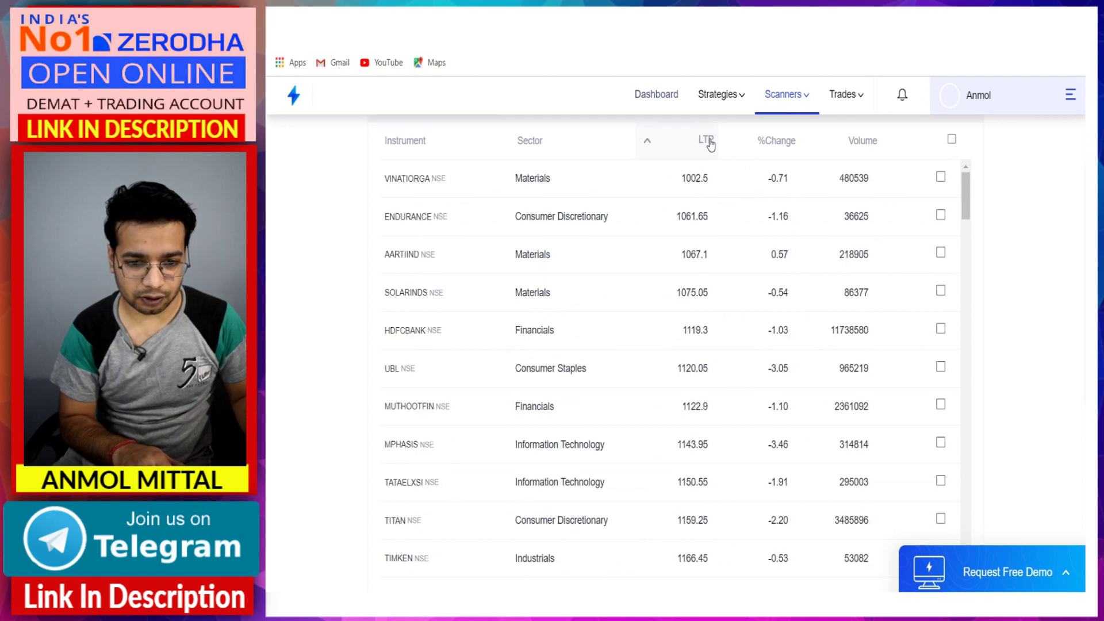
{"action": "scroll", "coordinate": [709, 189], "scroll_direction": "down", "scroll_amount": 3}
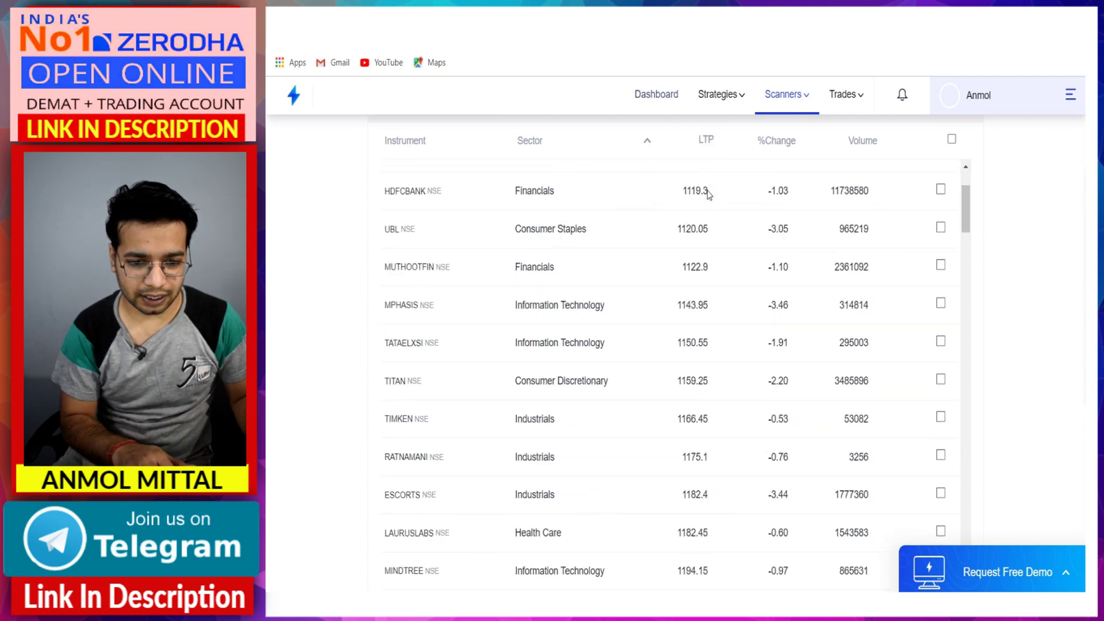
Step: Review the list of scanned stocks from the lowest LTP upward
{"action": "scroll", "coordinate": [709, 195], "scroll_direction": "up", "scroll_amount": 3}
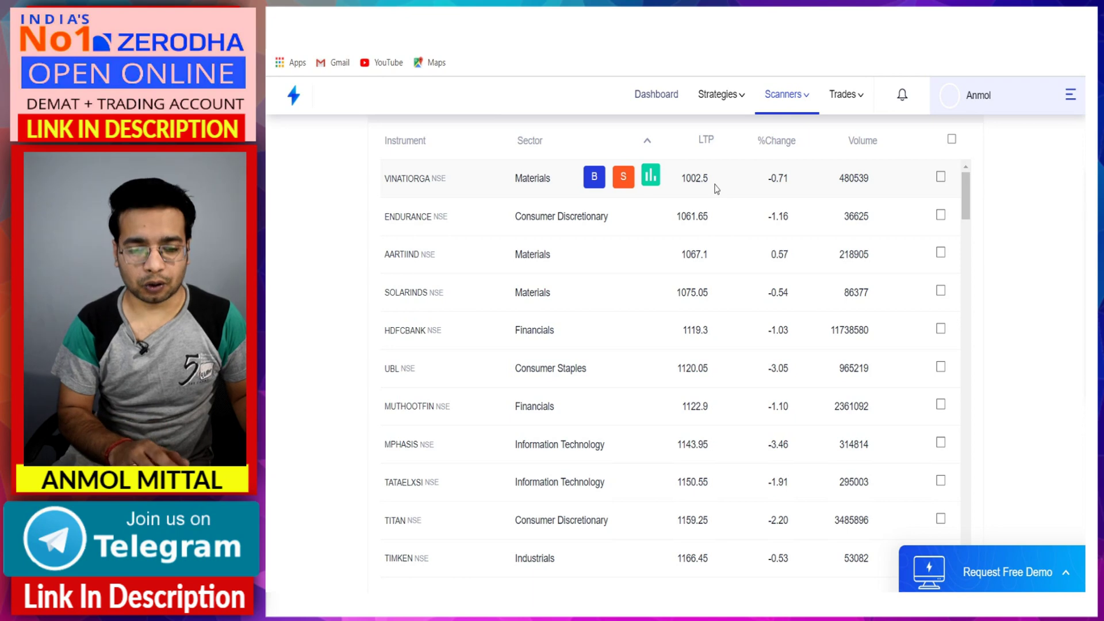
{"action": "scroll", "coordinate": [707, 313], "scroll_direction": "down", "scroll_amount": 12}
{"action": "scroll", "coordinate": [708, 313], "scroll_direction": "up", "scroll_amount": 12}
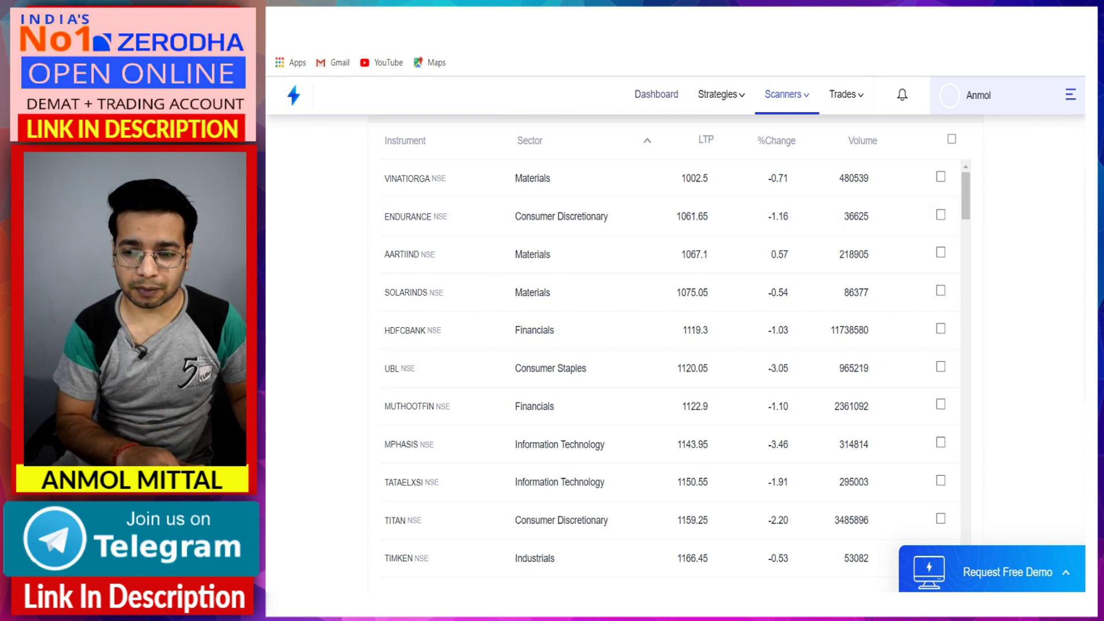
Step: Append an "and" operator after the Abs bracket in the scan condition
{"action": "scroll", "coordinate": [676, 352], "scroll_direction": "up", "scroll_amount": 8}
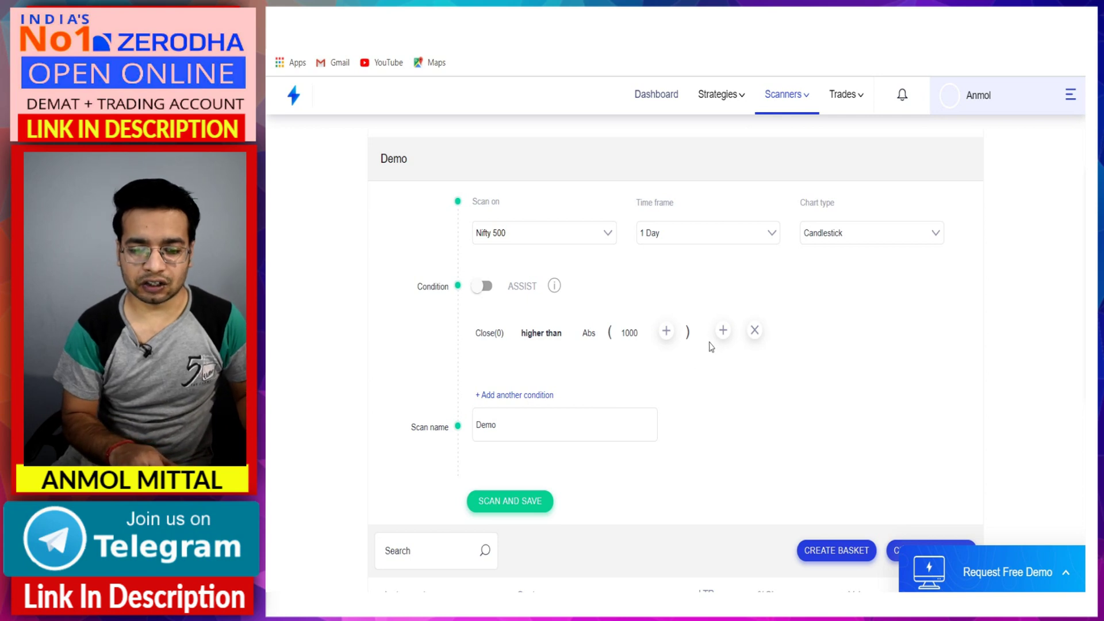
{"action": "left_click", "coordinate": [723, 330]}
{"action": "left_click", "coordinate": [742, 332]}
{"action": "type", "text": "and"}
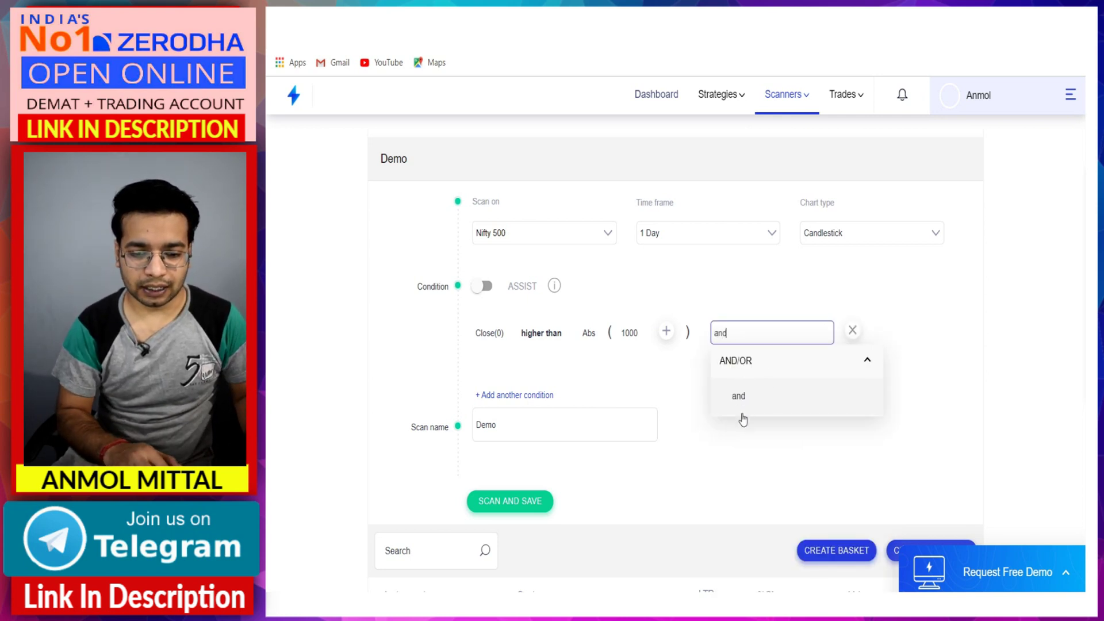
{"action": "left_click", "coordinate": [741, 397]}
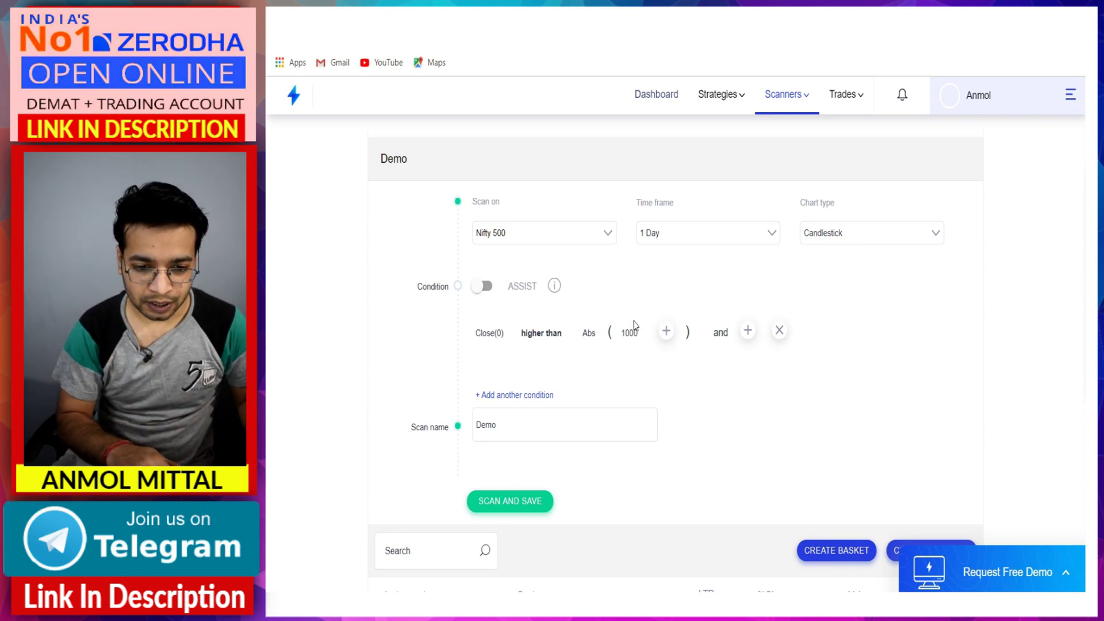
Step: Remove everything after the "higher than" comparator and add the Ceil math function in its place
{"action": "left_click", "coordinate": [689, 323]}
{"action": "left_click", "coordinate": [731, 317]}
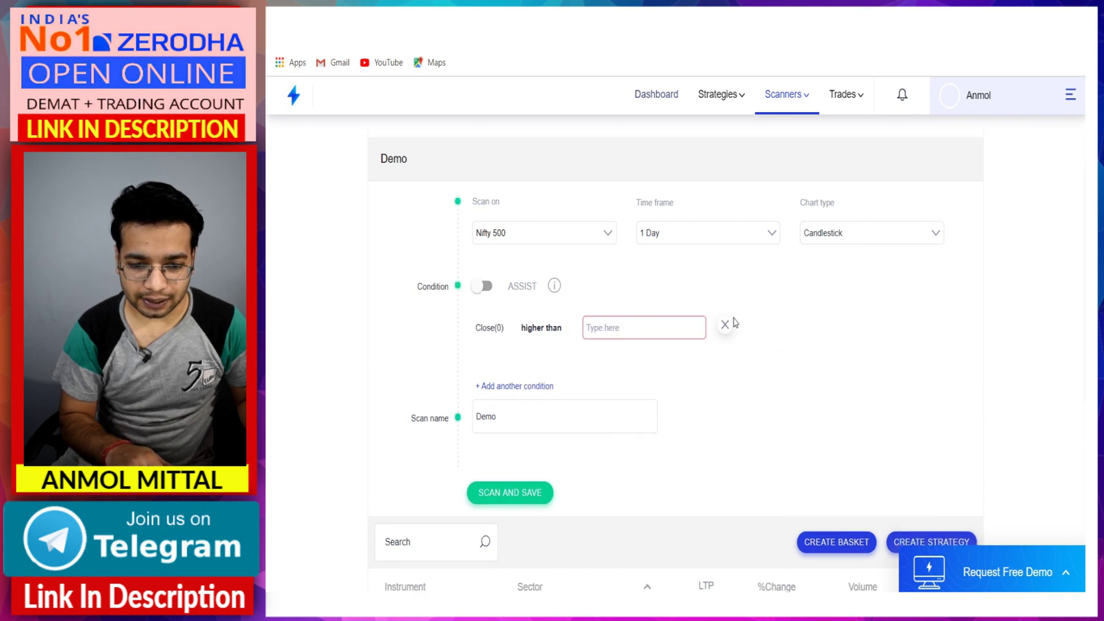
{"action": "left_click", "coordinate": [638, 328]}
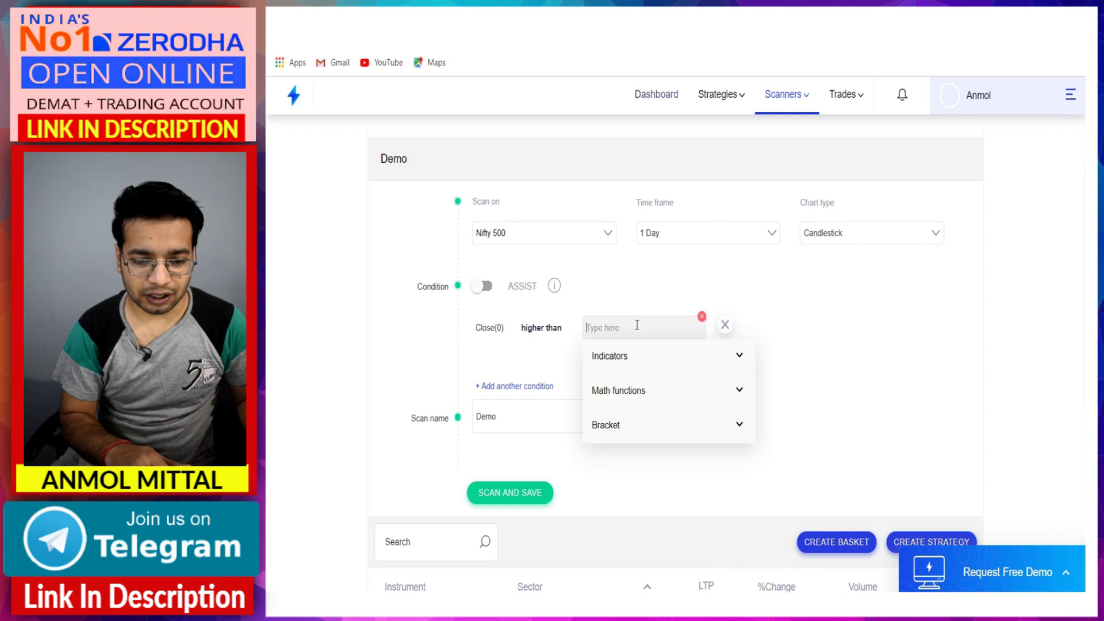
{"action": "left_click", "coordinate": [645, 394]}
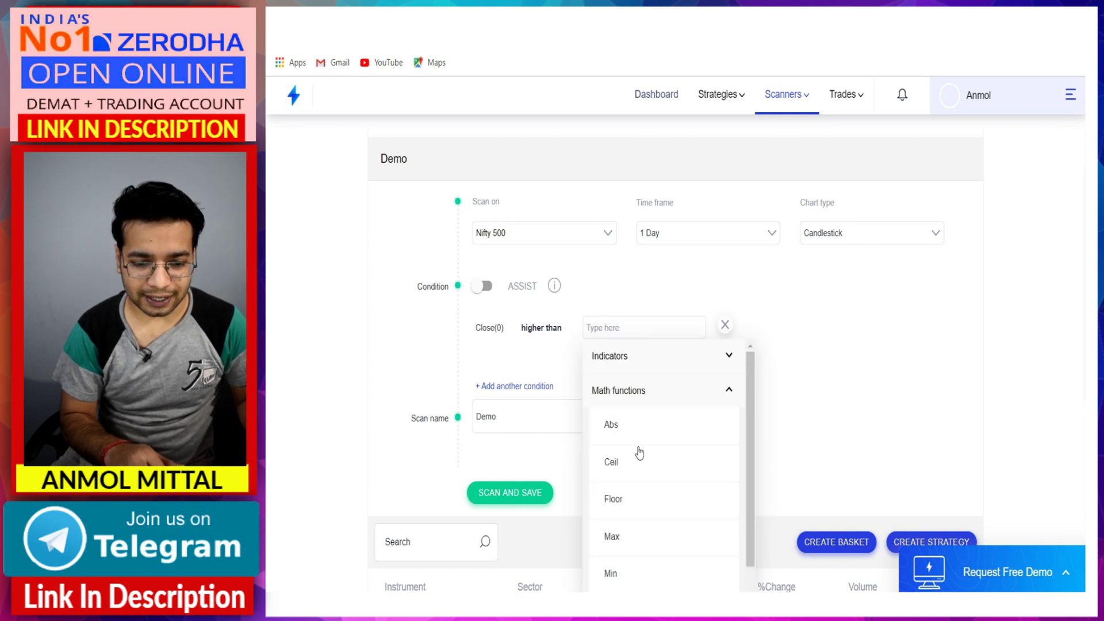
{"action": "left_click", "coordinate": [634, 470]}
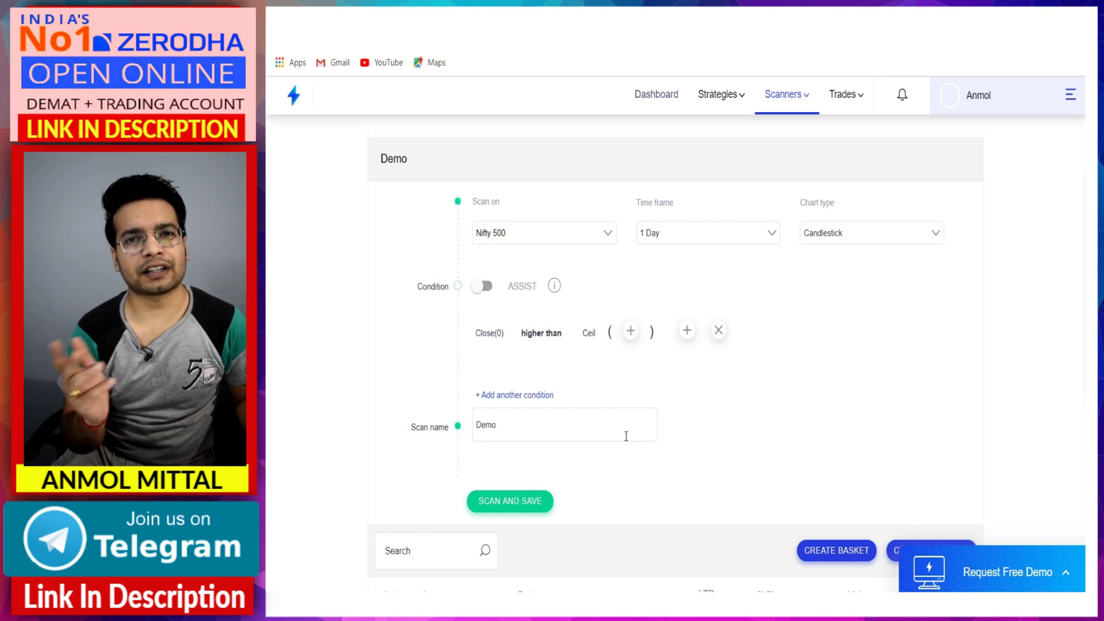
Step: Try to enter 100.85 directly inside the Ceil brackets
{"action": "left_click", "coordinate": [631, 330]}
{"action": "left_click", "coordinate": [651, 341]}
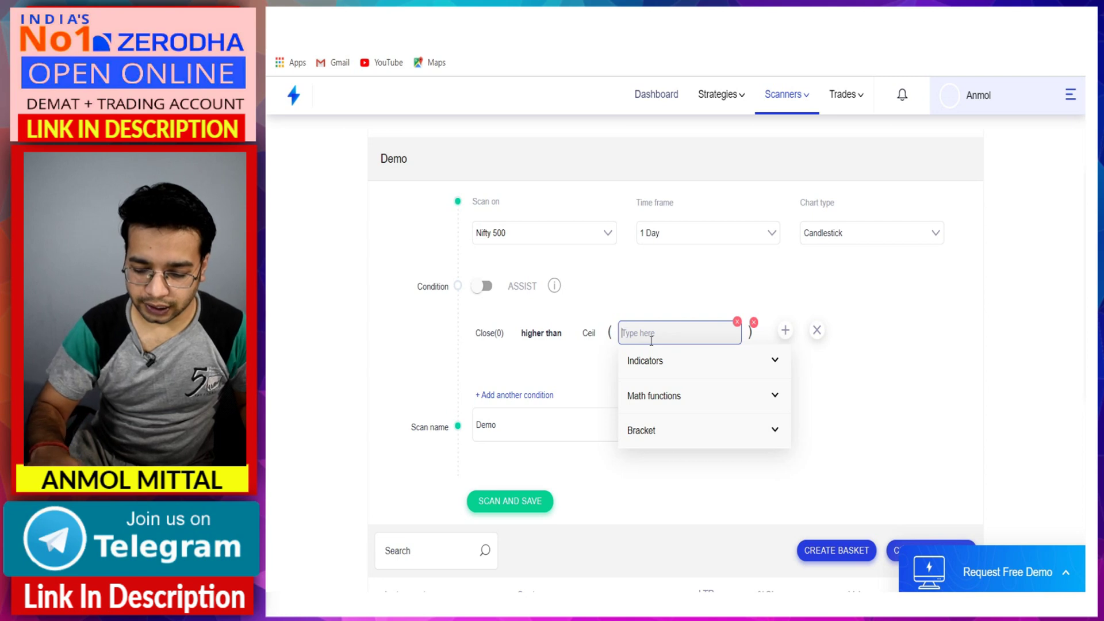
{"action": "type", "text": "10"}
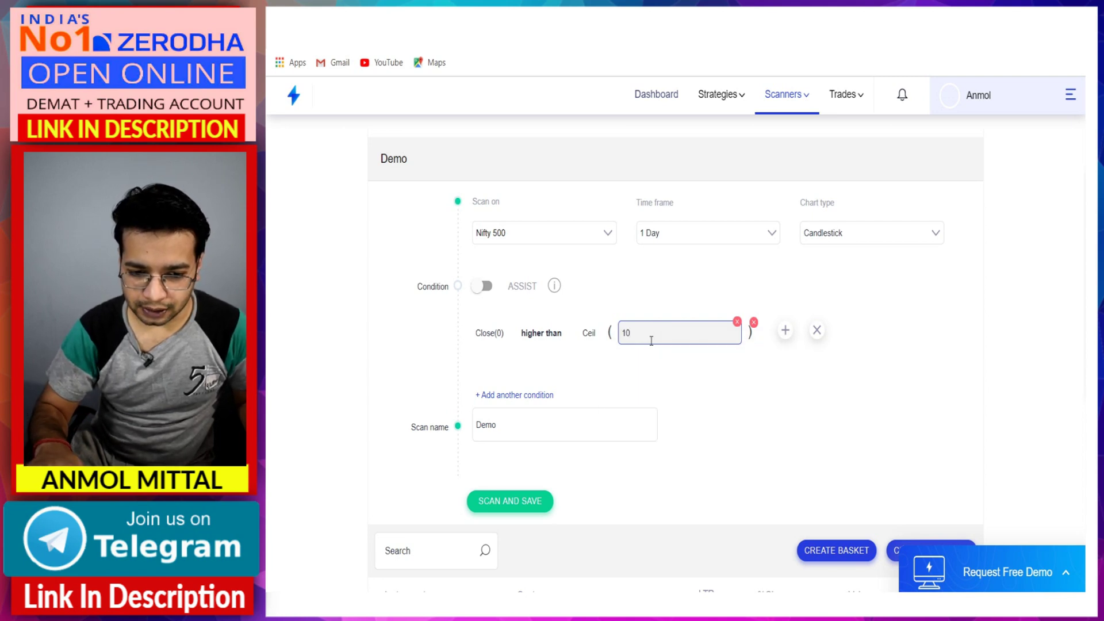
{"action": "type", "text": "0.85"}
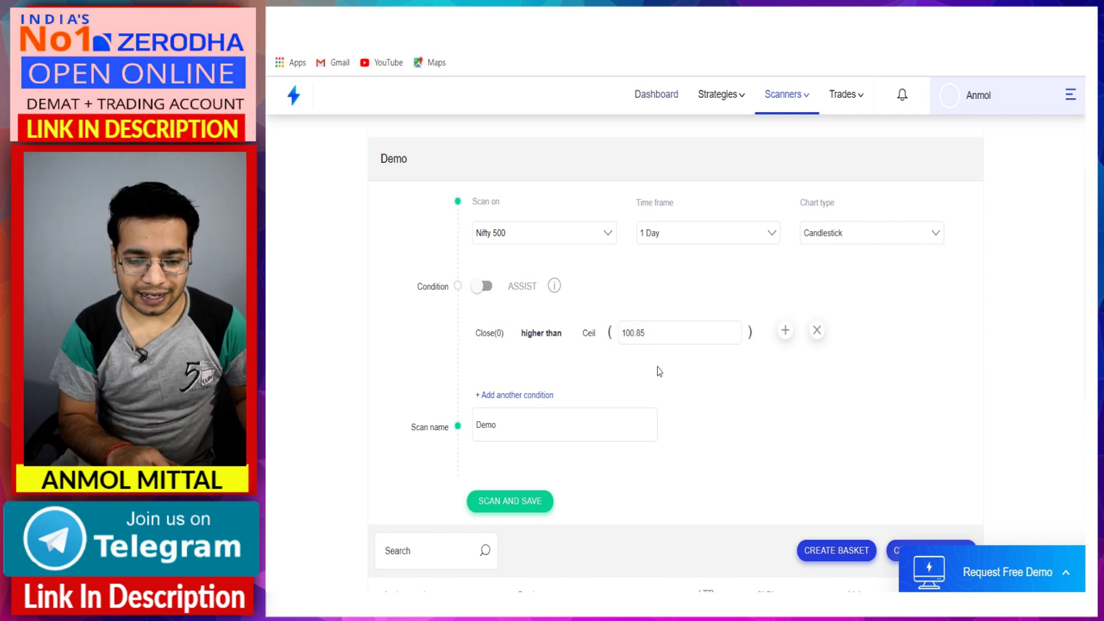
Step: Replace the entry inside the Ceil brackets with the Number indicator set to 110.85
{"action": "double_click", "coordinate": [650, 332]}
{"action": "key", "text": "BackSpace"}
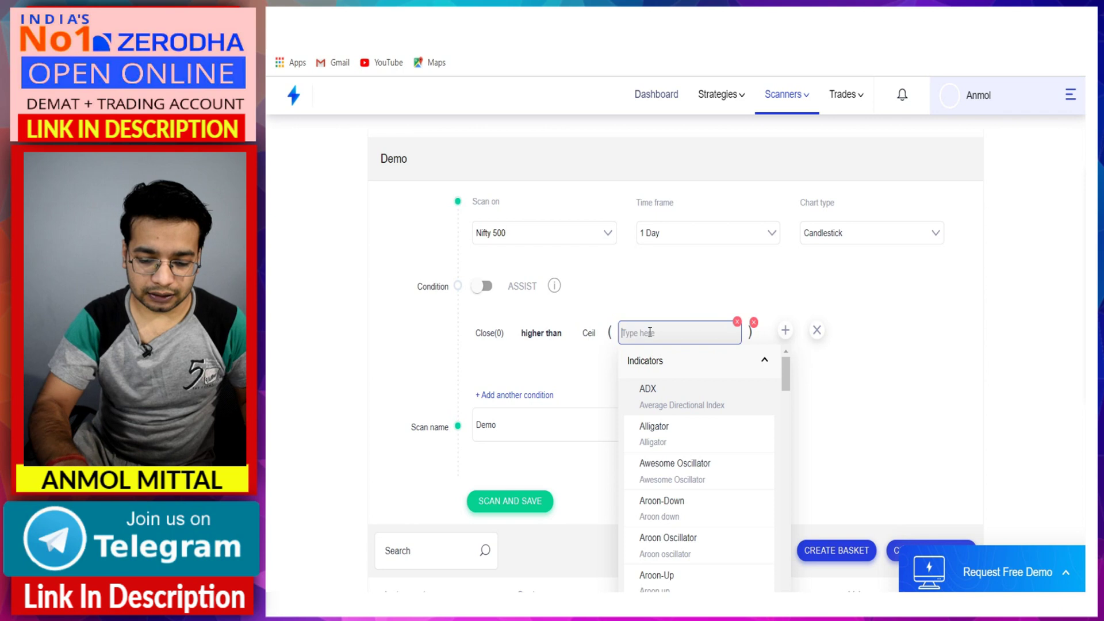
{"action": "type", "text": "number"}
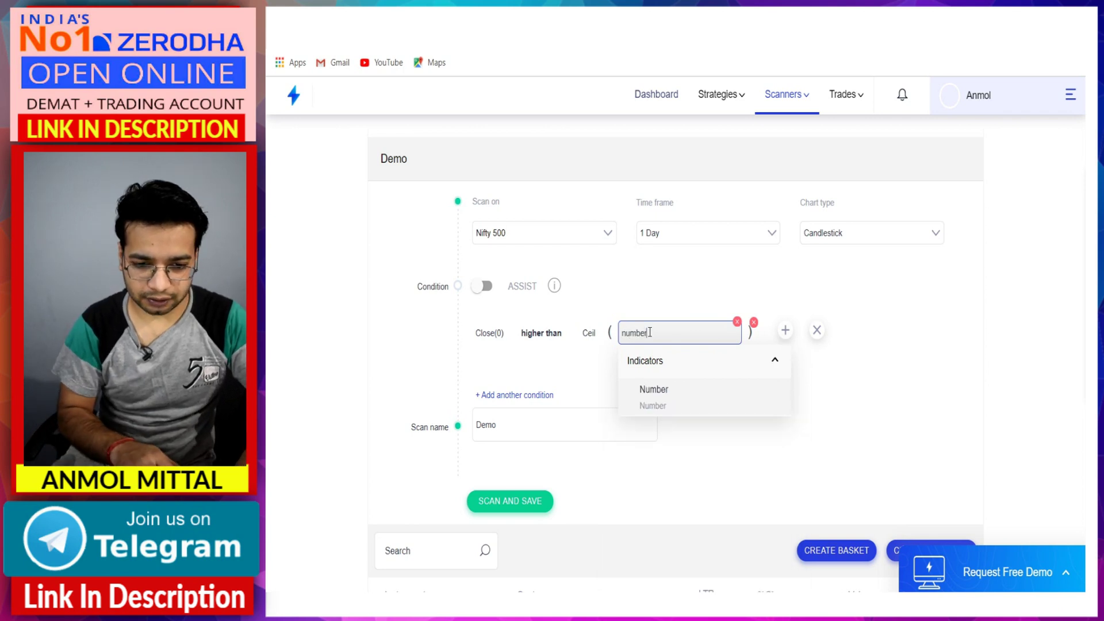
{"action": "left_click", "coordinate": [654, 389]}
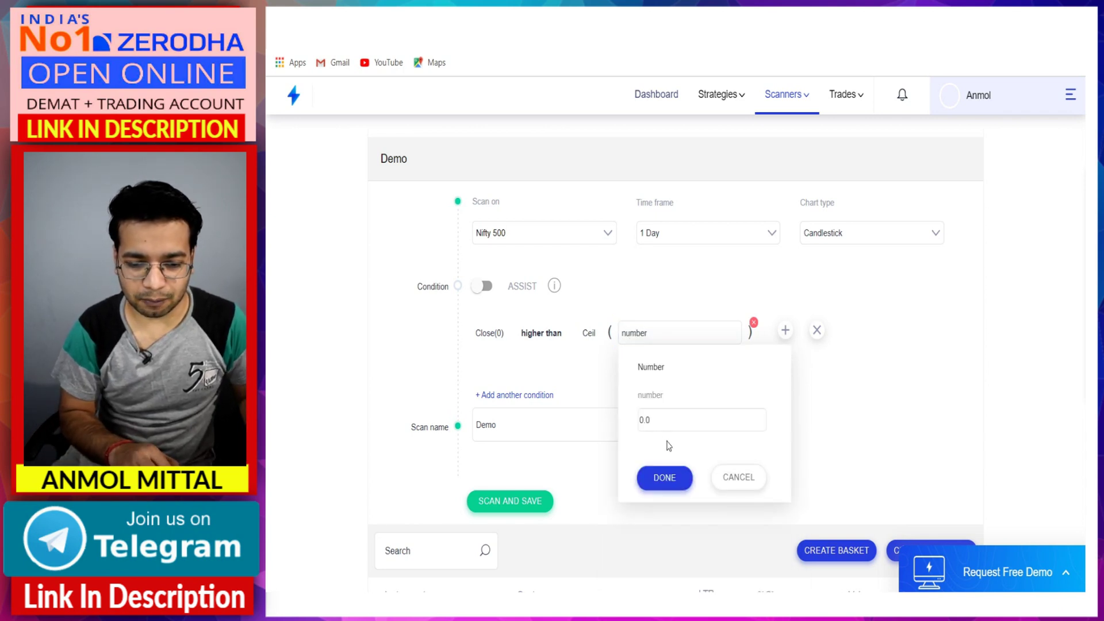
{"action": "left_click", "coordinate": [660, 418]}
{"action": "type", "text": "1"}
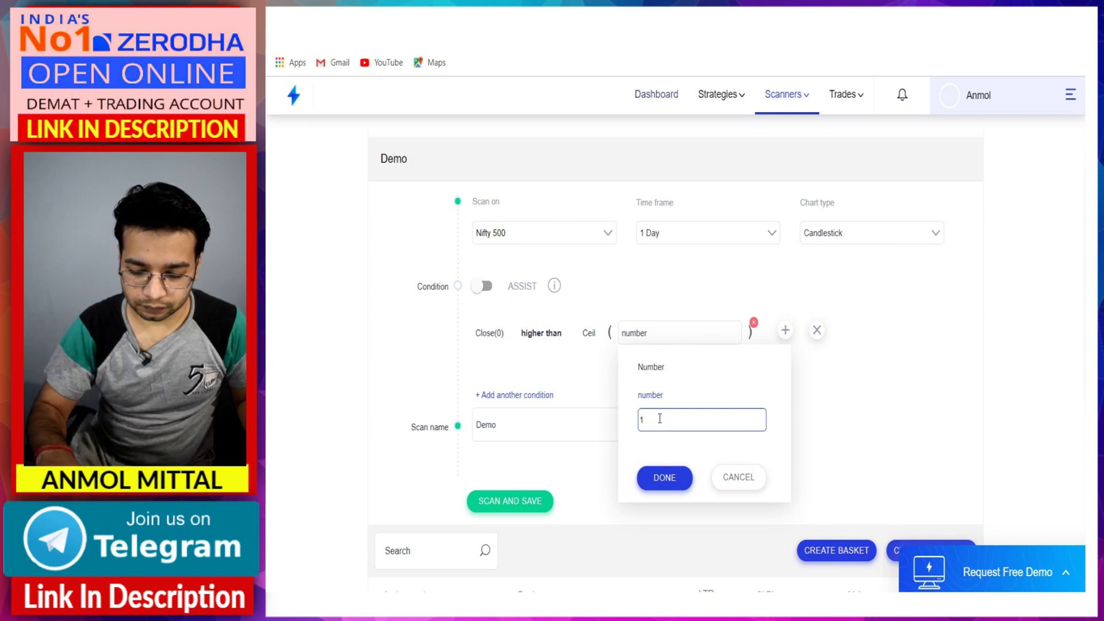
{"action": "type", "text": "10"}
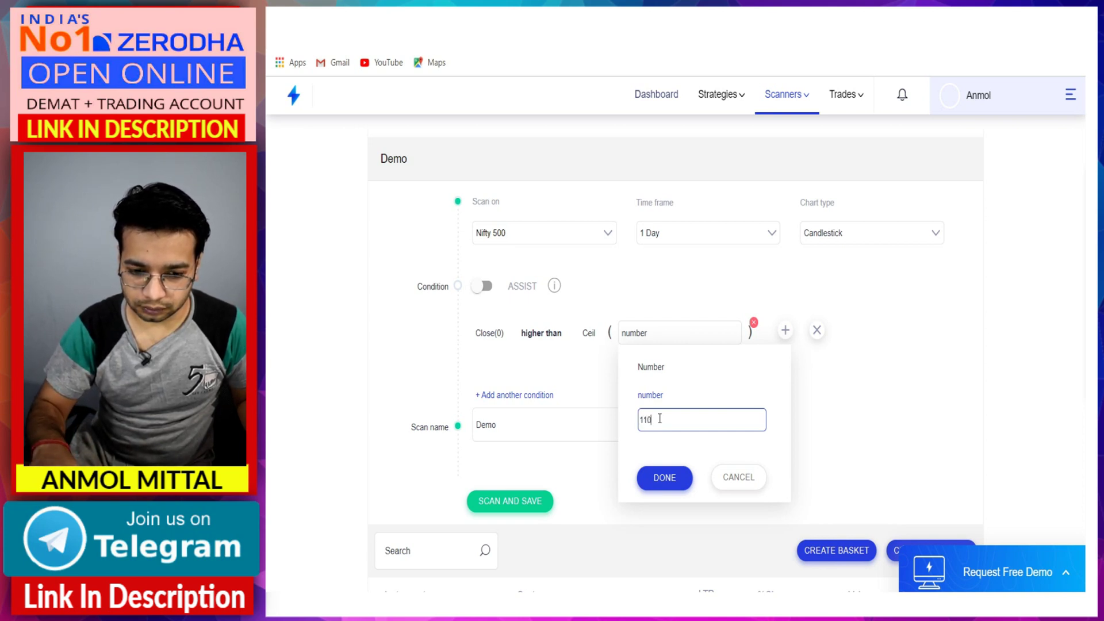
{"action": "type", "text": ".85"}
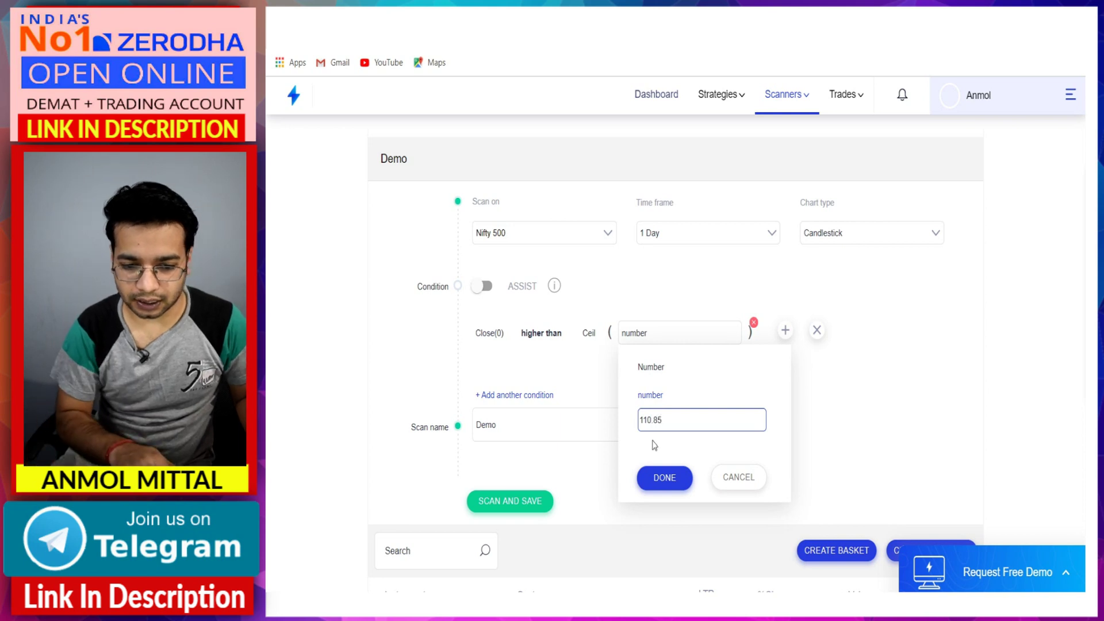
{"action": "left_click", "coordinate": [653, 482]}
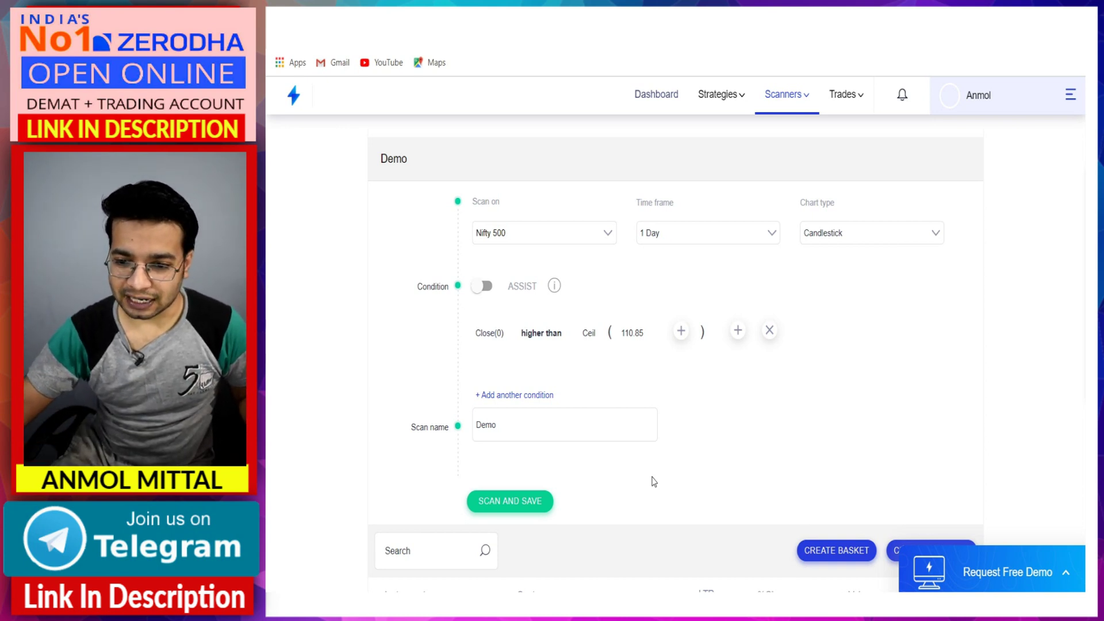
Step: Annotate the condition in red with an arrow above Ceil, 111 above its value and a circle around "higher than"
{"action": "left_click", "coordinate": [1082, 213]}
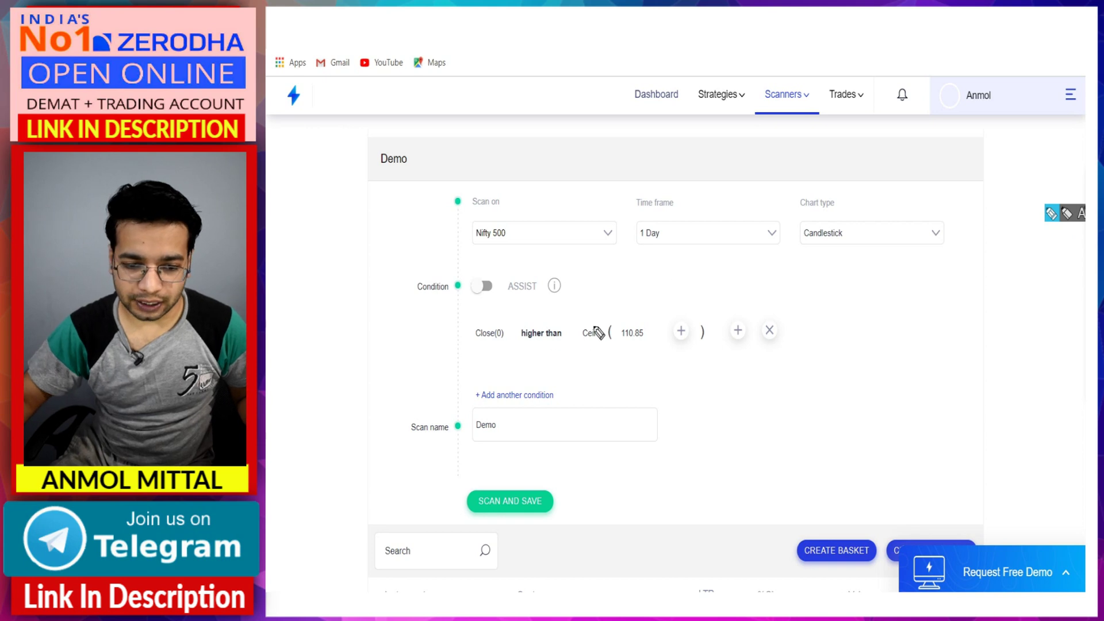
{"action": "left_click_drag", "start_coordinate": [592, 309], "coordinate": [638, 308]}
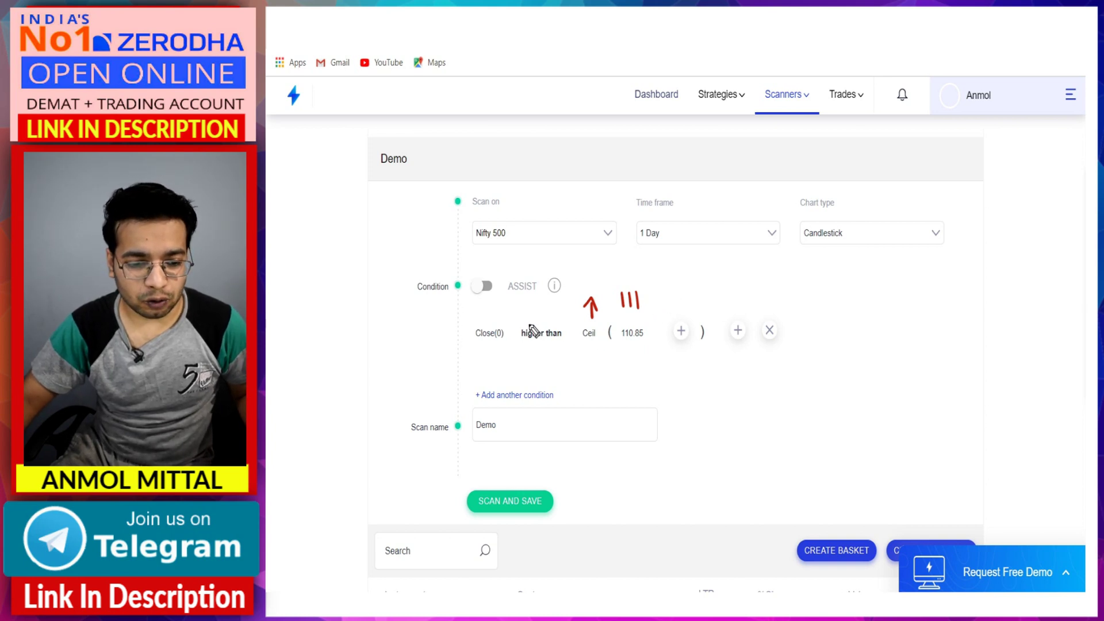
{"action": "mouse_move", "coordinate": [526, 322]}
{"action": "left_mouse_down"}
{"action": "mouse_move", "coordinate": [549, 361]}
{"action": "mouse_move", "coordinate": [569, 330]}
{"action": "mouse_move", "coordinate": [527, 326]}
{"action": "left_mouse_up"}
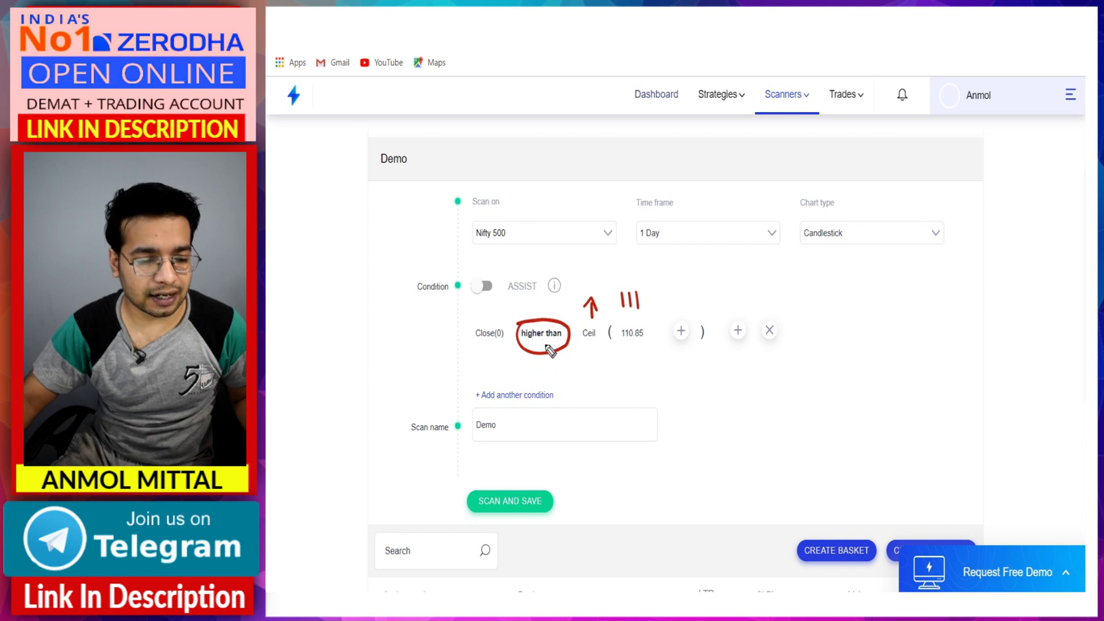
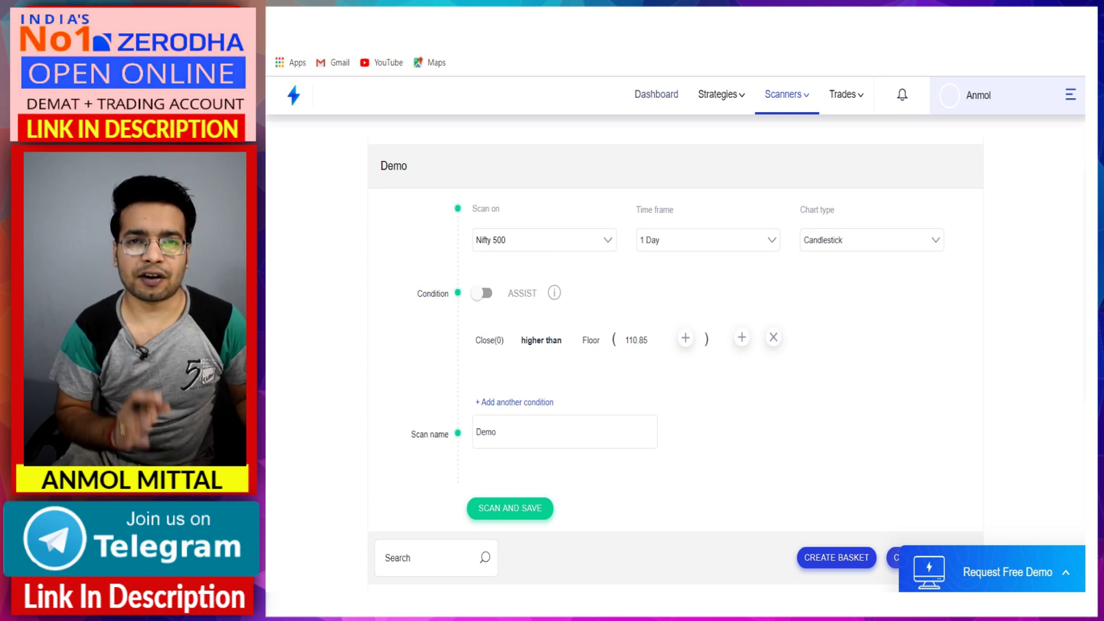
Step: Remove the Floor function from the condition and add the Max math function after "higher than"
{"action": "mouse_move", "coordinate": [706, 345]}
{"action": "left_click", "coordinate": [711, 331]}
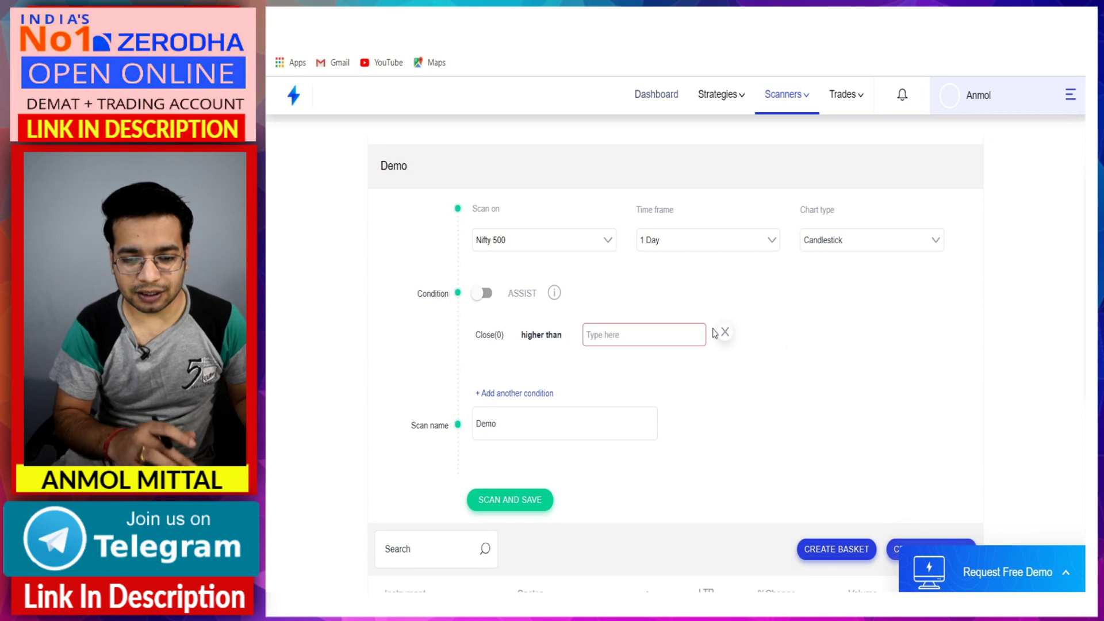
{"action": "left_click", "coordinate": [637, 331]}
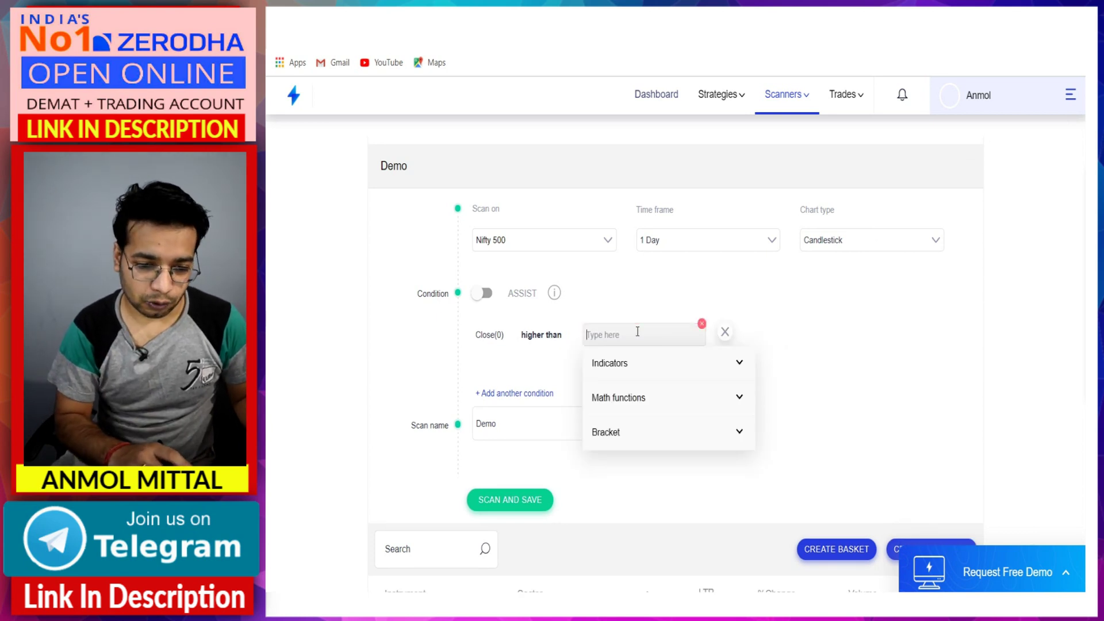
{"action": "left_click", "coordinate": [671, 399]}
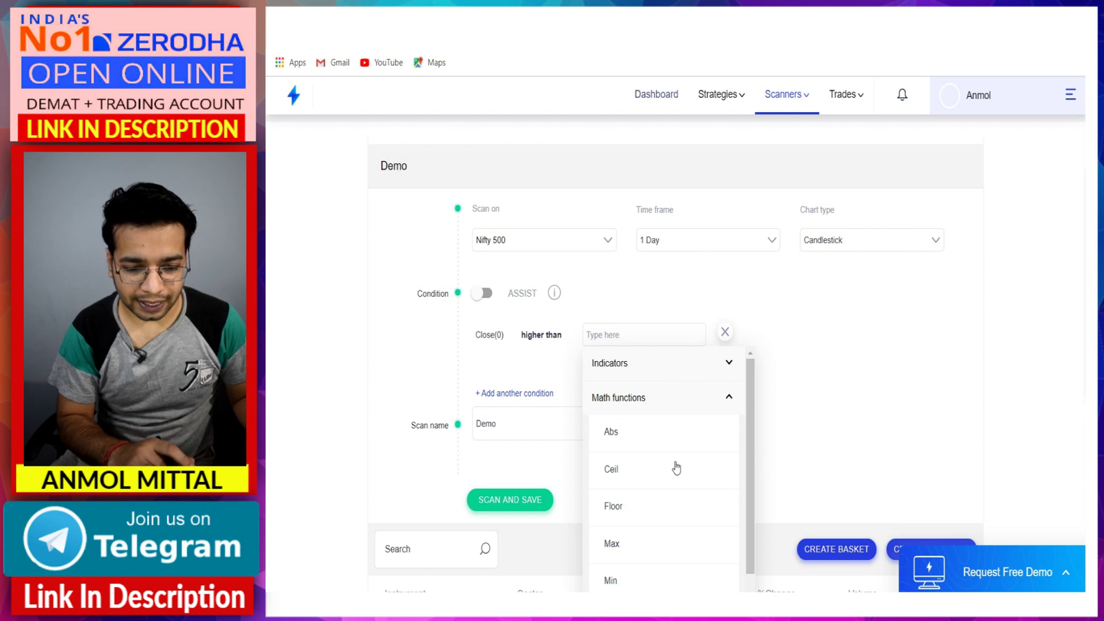
{"action": "scroll", "coordinate": [673, 467], "scroll_direction": "down", "scroll_amount": 2}
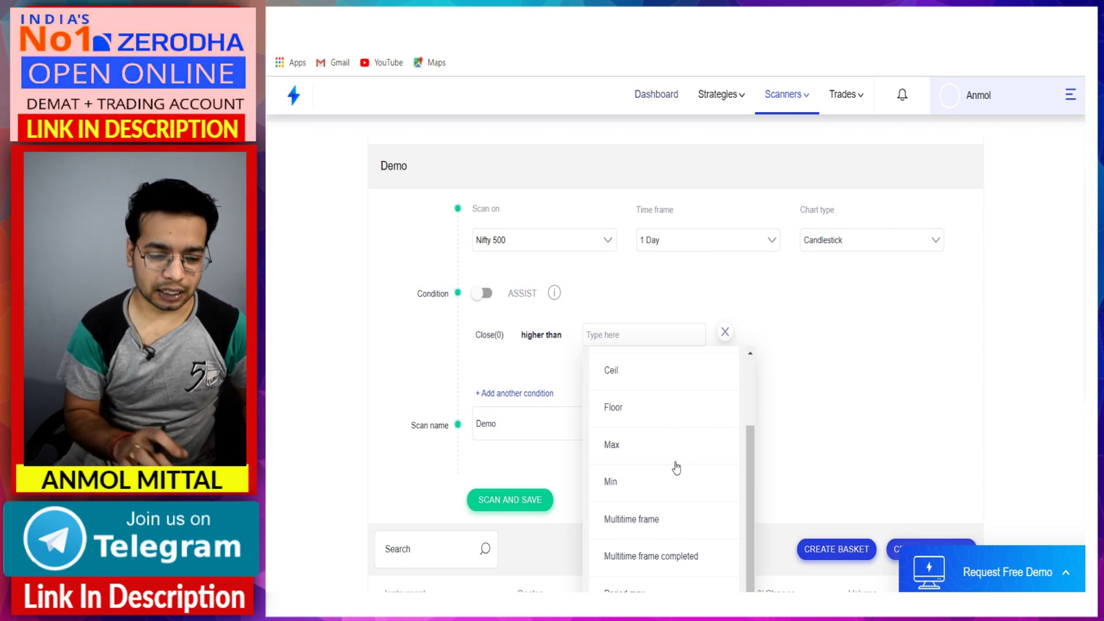
{"action": "left_click", "coordinate": [611, 445]}
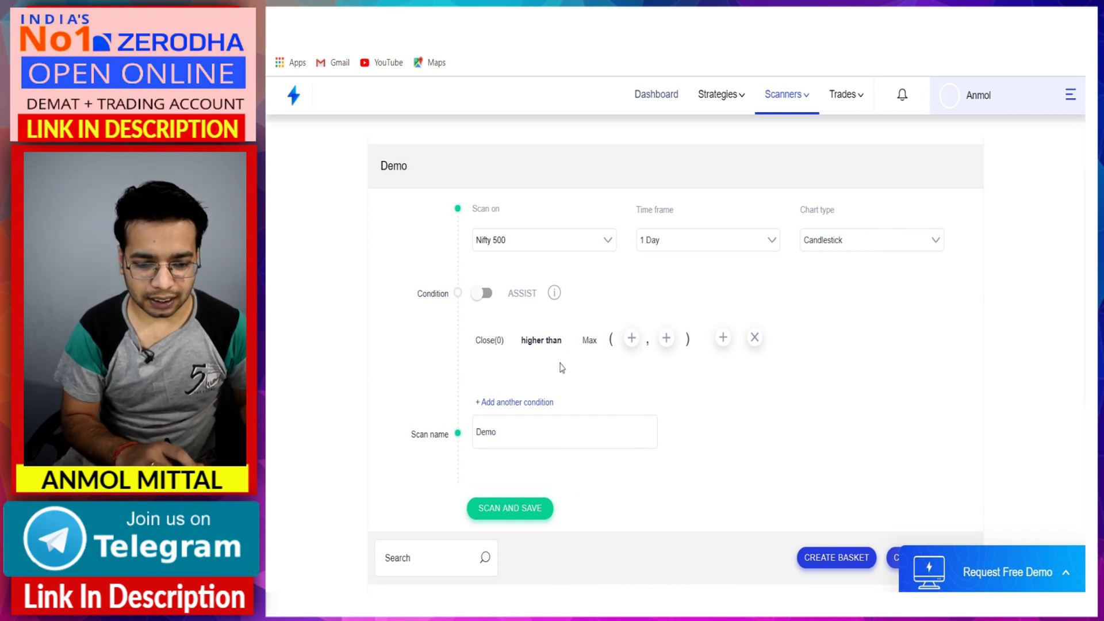
Step: Insert the Previous N indicator as Max's first argument, with field Close, offset -1 and candle day
{"action": "left_click", "coordinate": [631, 338]}
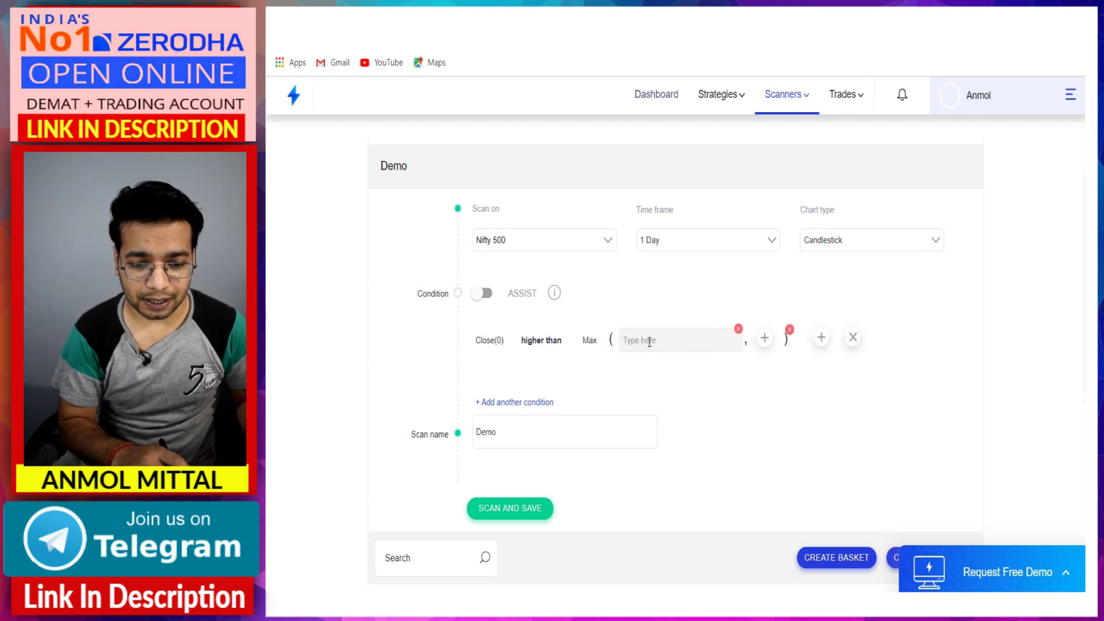
{"action": "left_click", "coordinate": [650, 341]}
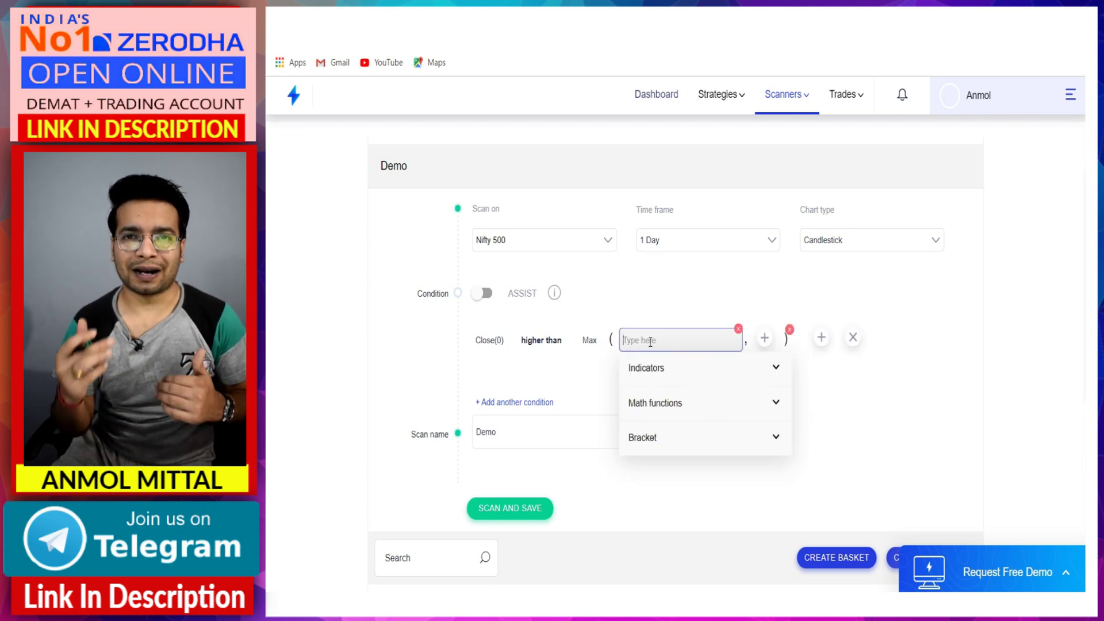
{"action": "type", "text": "pre"}
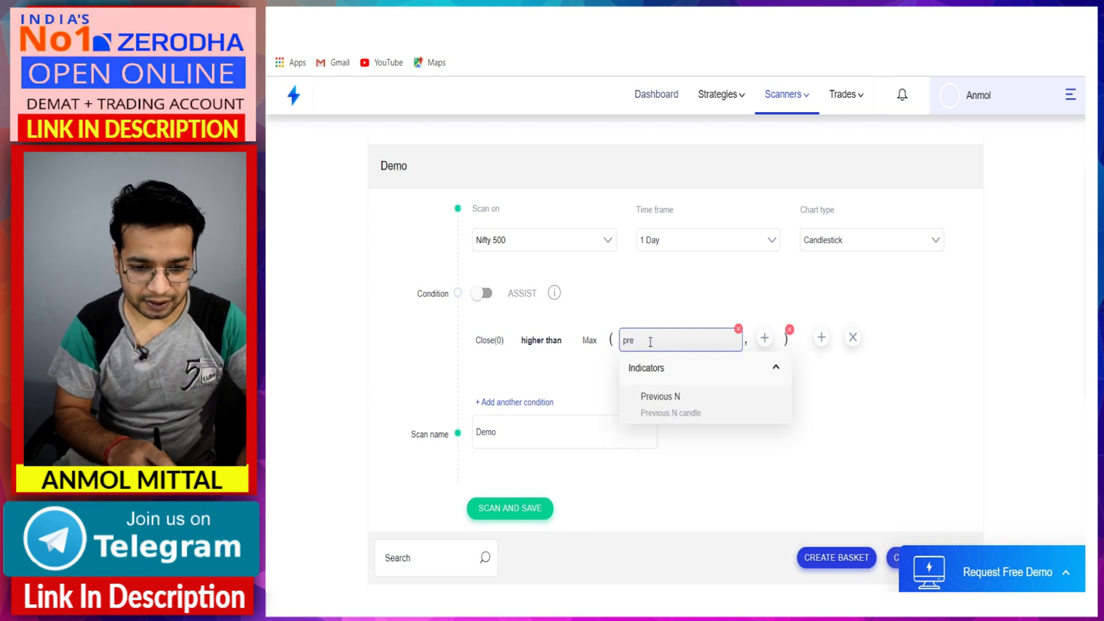
{"action": "left_click", "coordinate": [662, 409]}
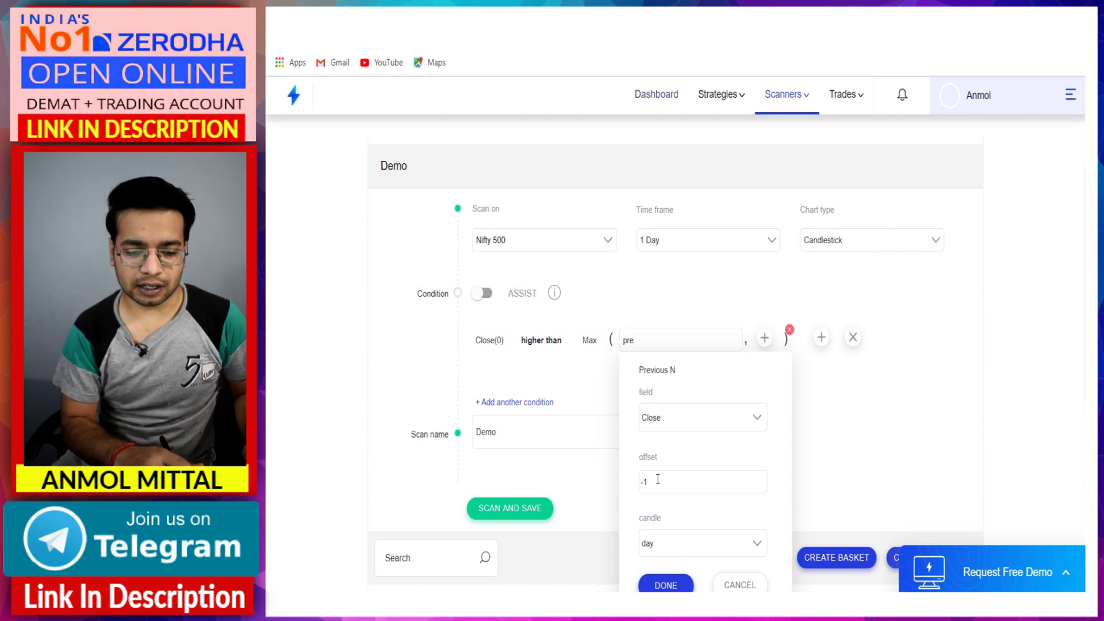
{"action": "left_click", "coordinate": [663, 585]}
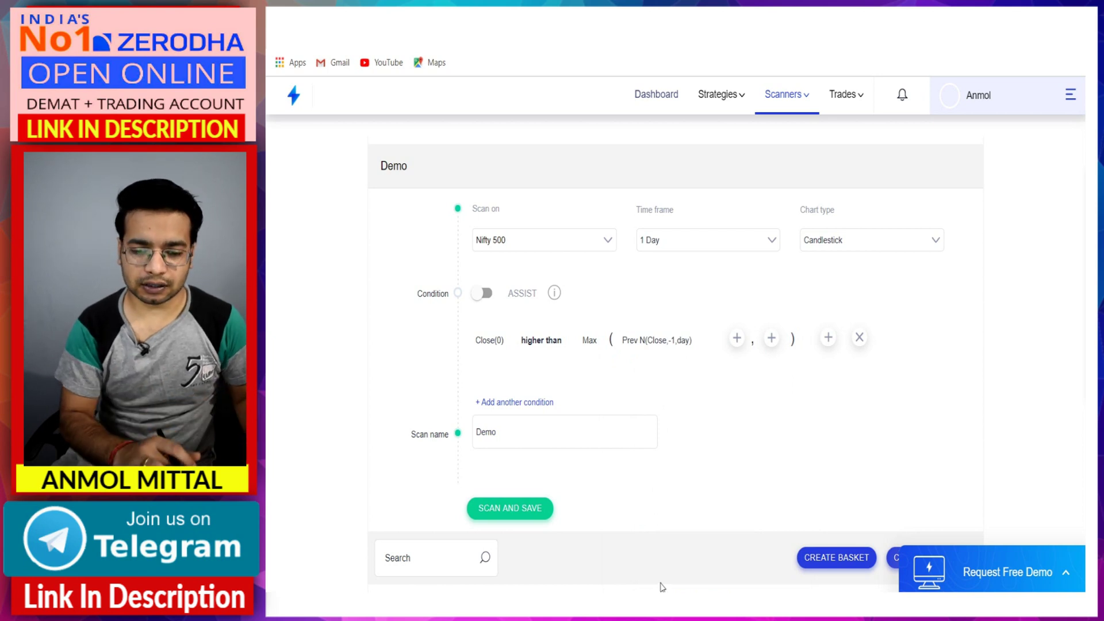
Step: Insert the Previous N indicator as Max's second argument, with field Close, offset -2 and candle day
{"action": "left_click", "coordinate": [772, 336]}
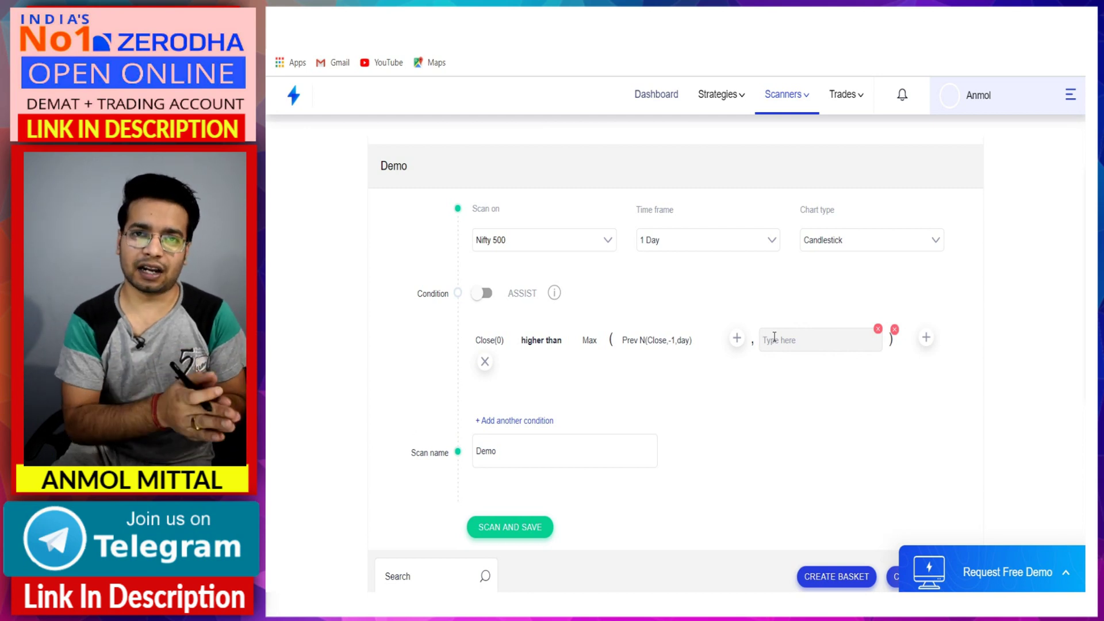
{"action": "left_click", "coordinate": [774, 339]}
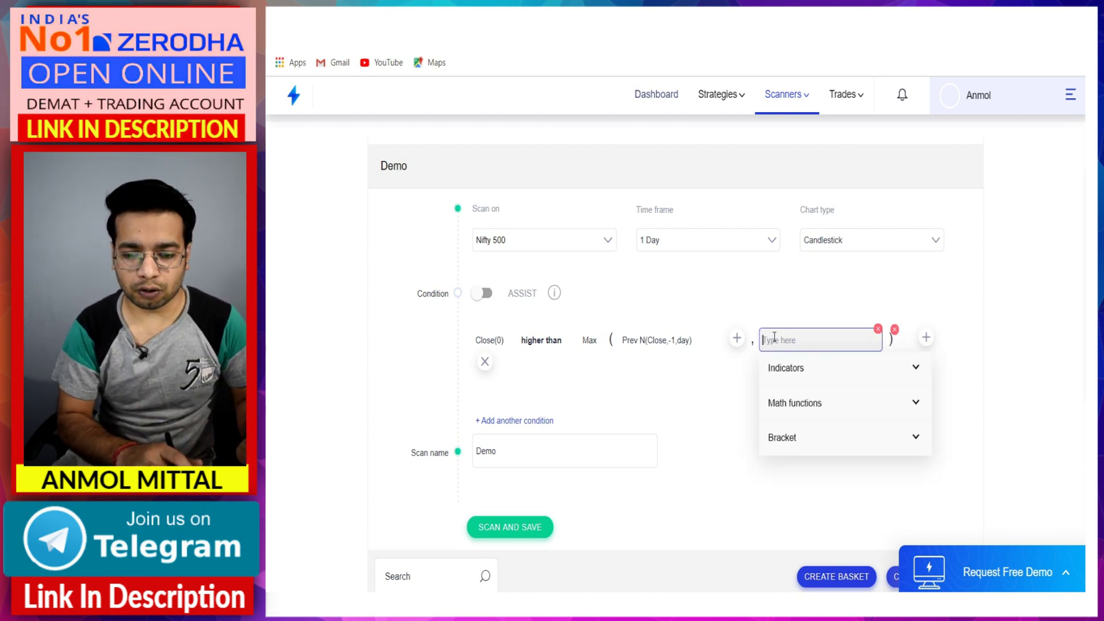
{"action": "type", "text": "pre"}
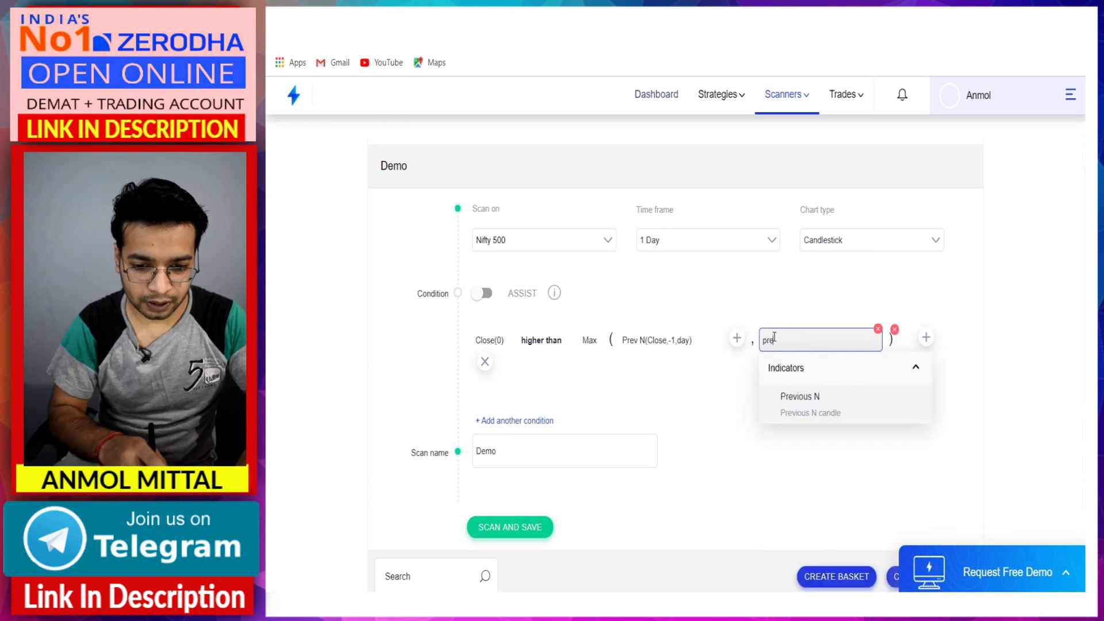
{"action": "left_click", "coordinate": [792, 411]}
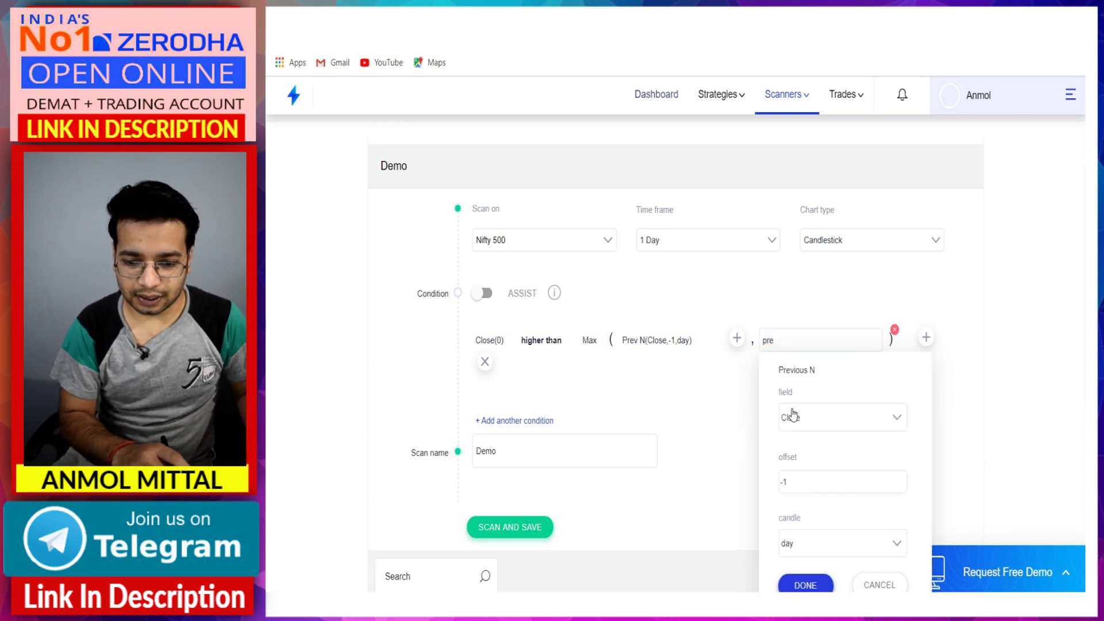
{"action": "left_click", "coordinate": [811, 478]}
{"action": "key", "text": "BackSpace"}
{"action": "key", "text": "BackSpace"}
{"action": "type", "text": "-2"}
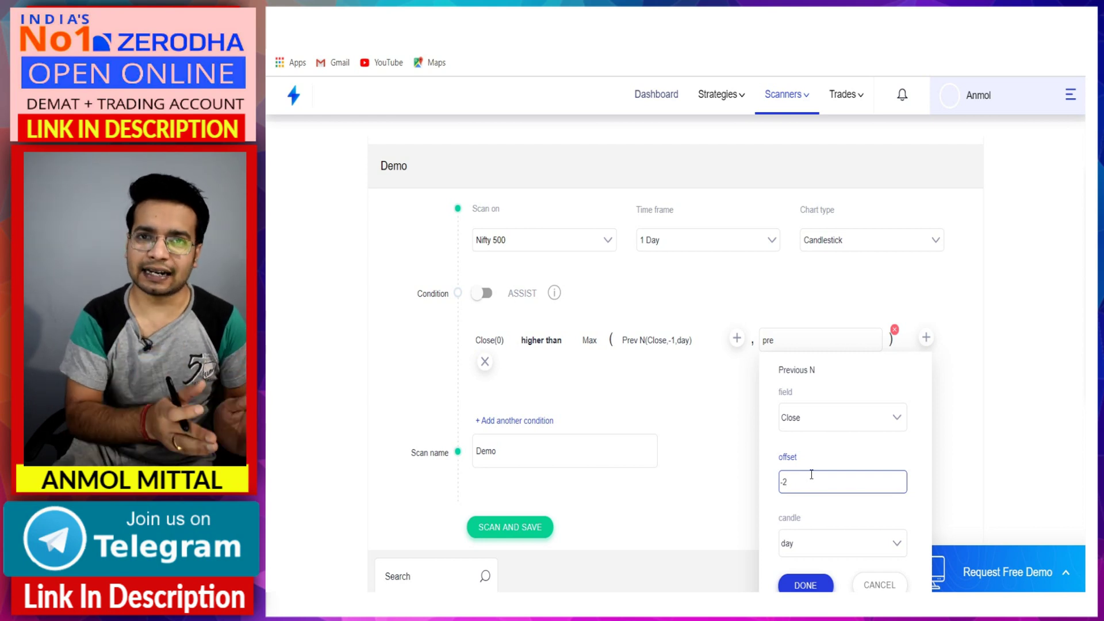
{"action": "left_click", "coordinate": [803, 581]}
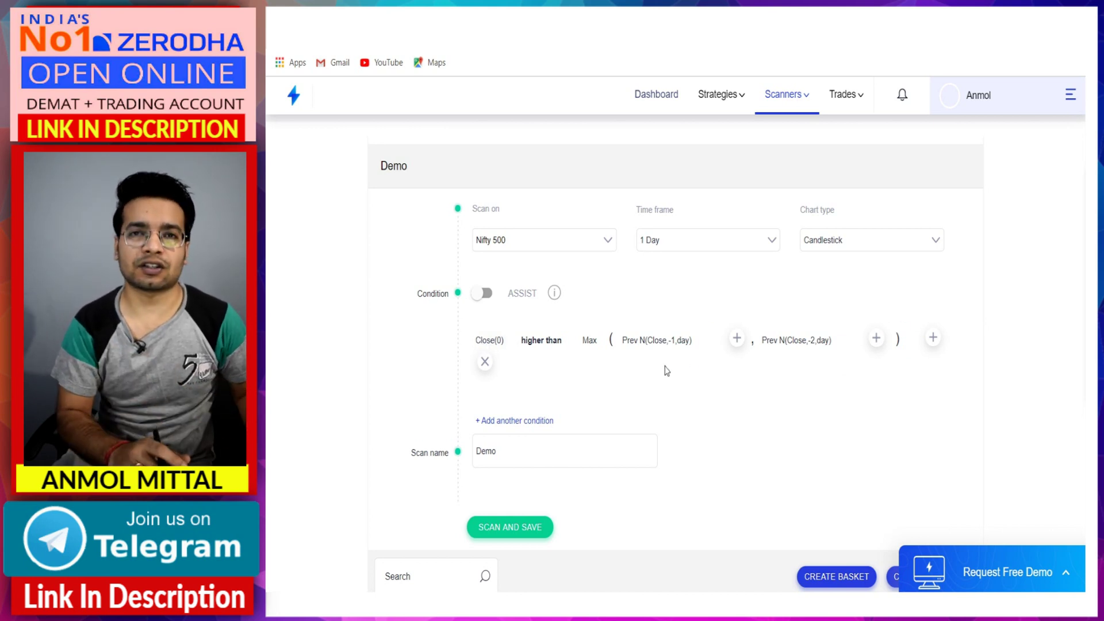
Step: Replace the "higher than" comparator in the condition with "crosses above"
{"action": "left_click", "coordinate": [544, 343]}
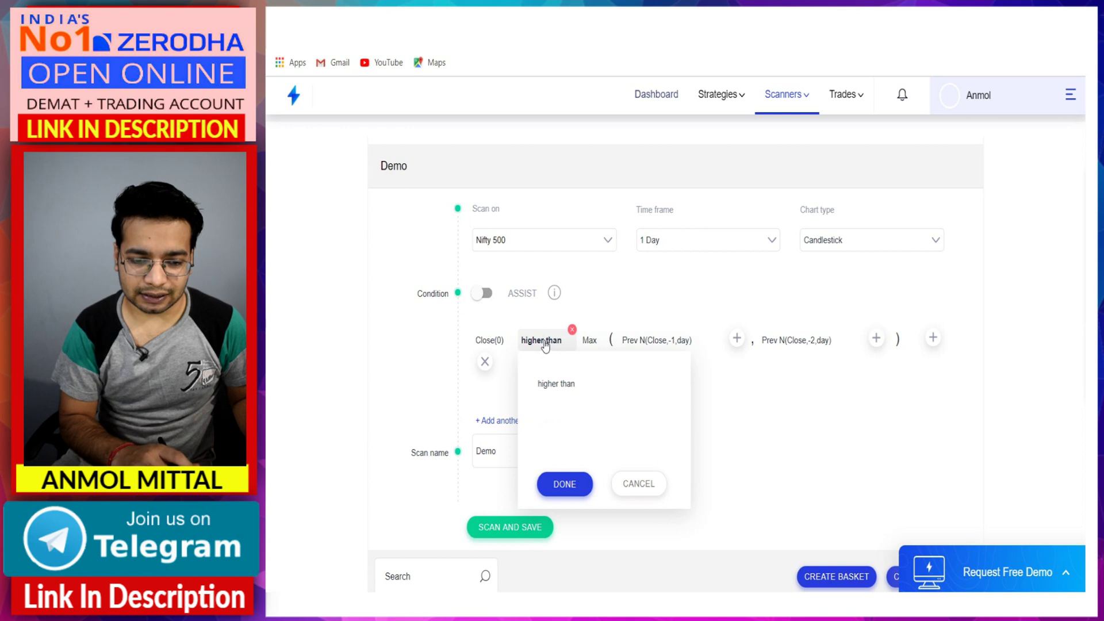
{"action": "left_click", "coordinate": [572, 330]}
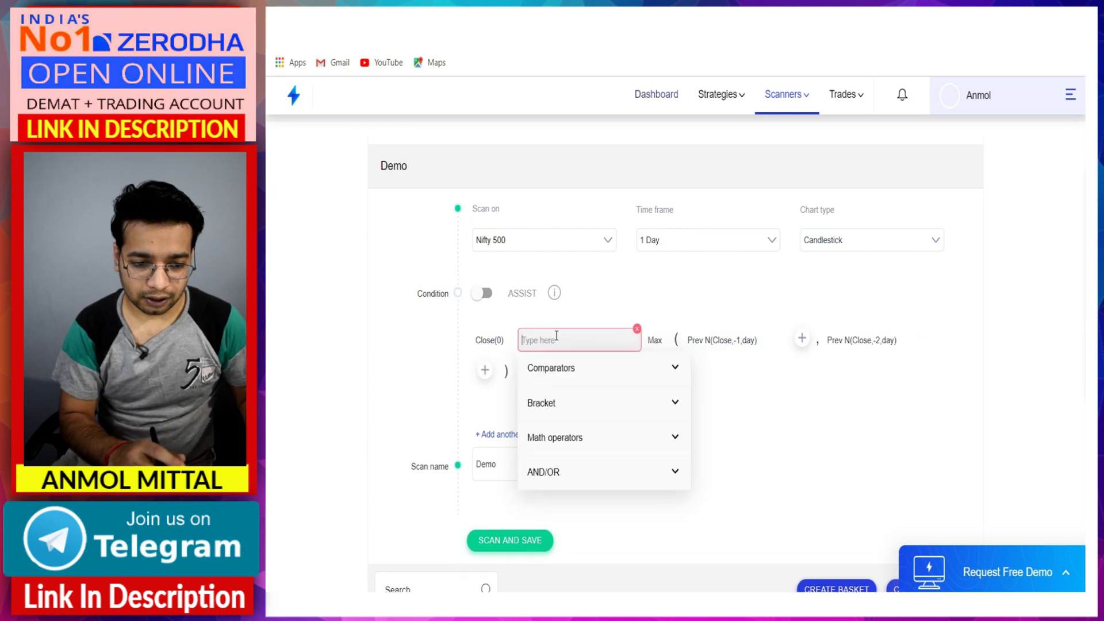
{"action": "type", "text": "c"}
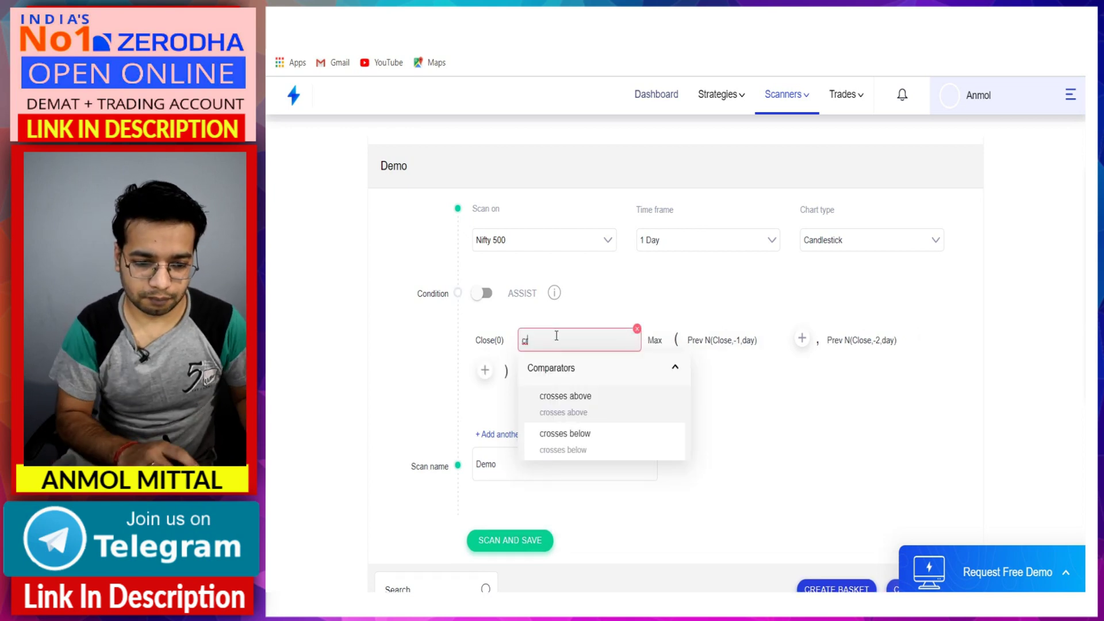
{"action": "left_click", "coordinate": [557, 412]}
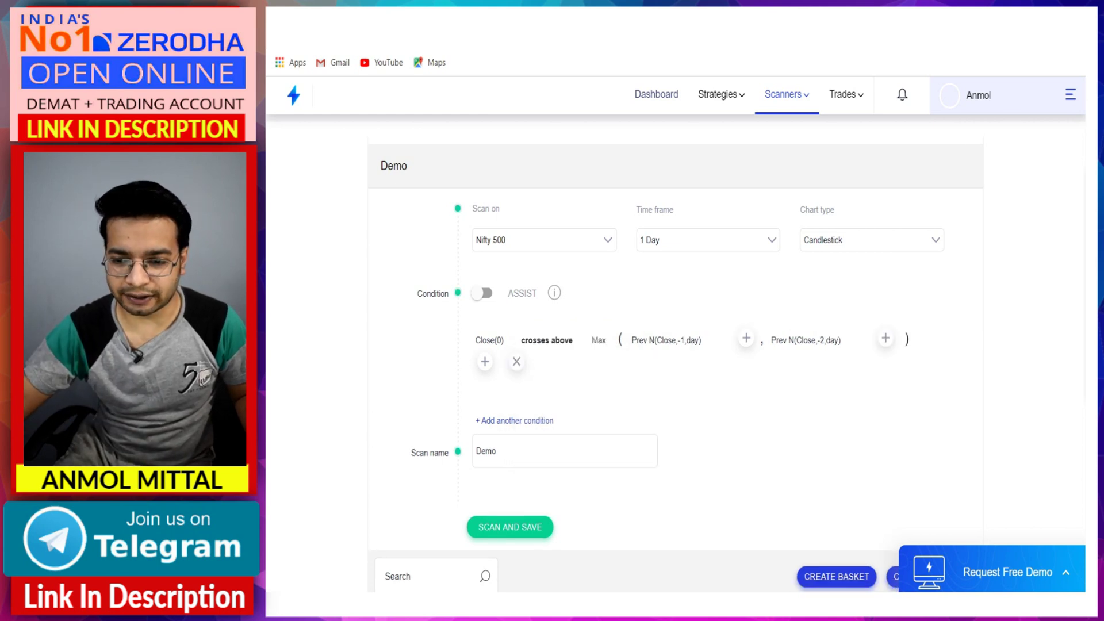
Step: Annotate in red with circled -1 and -2 marked "close", a circle around Max and an arrow from Close(0), and clear the drawings
{"action": "left_click", "coordinate": [1085, 216]}
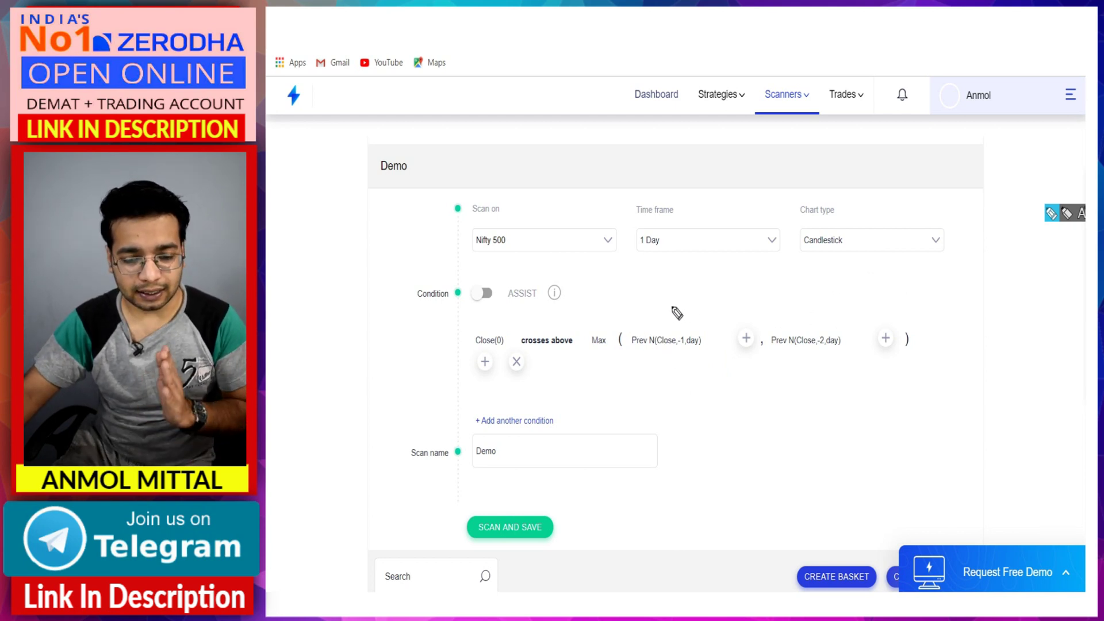
{"action": "mouse_move", "coordinate": [641, 305]}
{"action": "left_mouse_down"}
{"action": "mouse_move", "coordinate": [657, 305]}
{"action": "mouse_move", "coordinate": [658, 320]}
{"action": "left_mouse_up"}
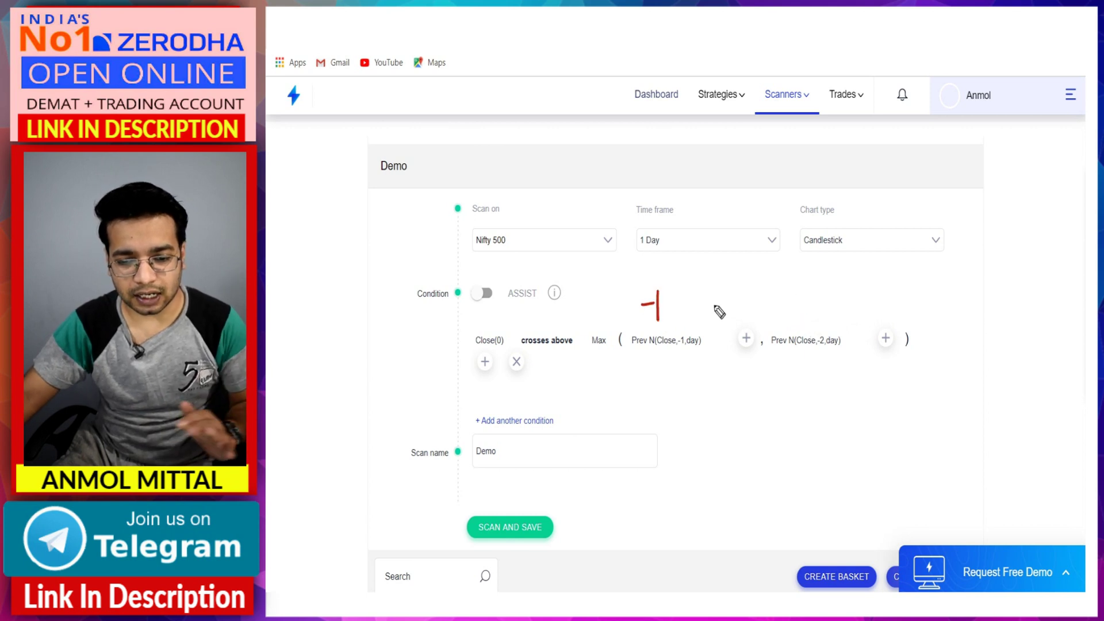
{"action": "left_click_drag", "start_coordinate": [784, 307], "coordinate": [824, 313]}
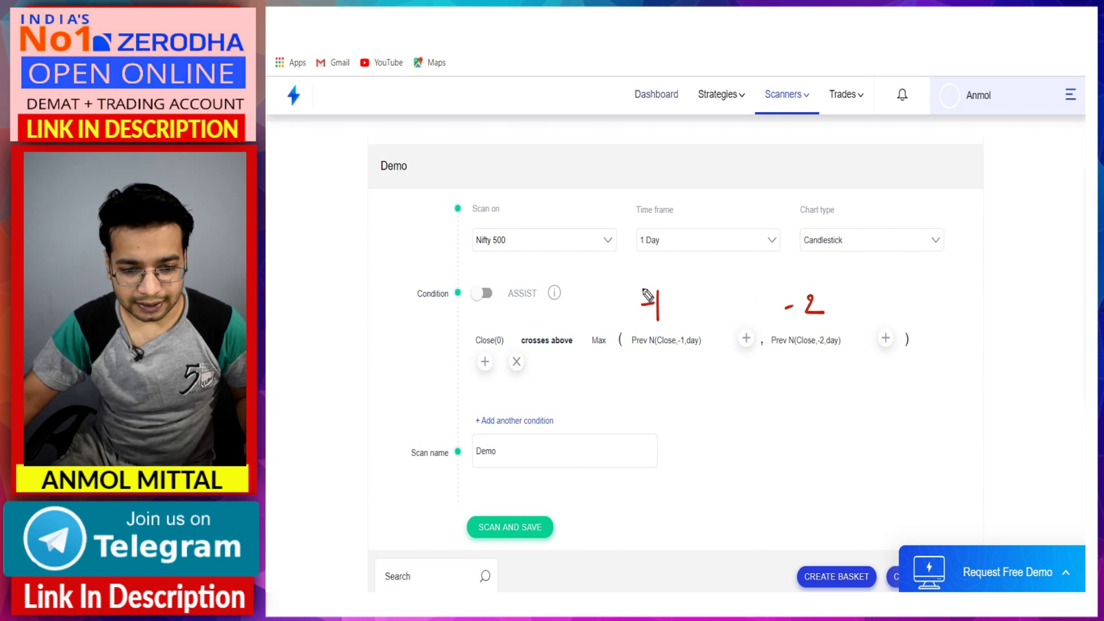
{"action": "mouse_move", "coordinate": [652, 282]}
{"action": "left_mouse_down"}
{"action": "mouse_move", "coordinate": [672, 323]}
{"action": "mouse_move", "coordinate": [652, 281]}
{"action": "mouse_move", "coordinate": [715, 269]}
{"action": "left_mouse_up"}
{"action": "left_click_drag", "start_coordinate": [811, 271], "coordinate": [855, 266]}
{"action": "mouse_move", "coordinate": [797, 289]}
{"action": "left_mouse_down"}
{"action": "mouse_move", "coordinate": [788, 315]}
{"action": "mouse_move", "coordinate": [832, 294]}
{"action": "mouse_move", "coordinate": [786, 290]}
{"action": "left_mouse_up"}
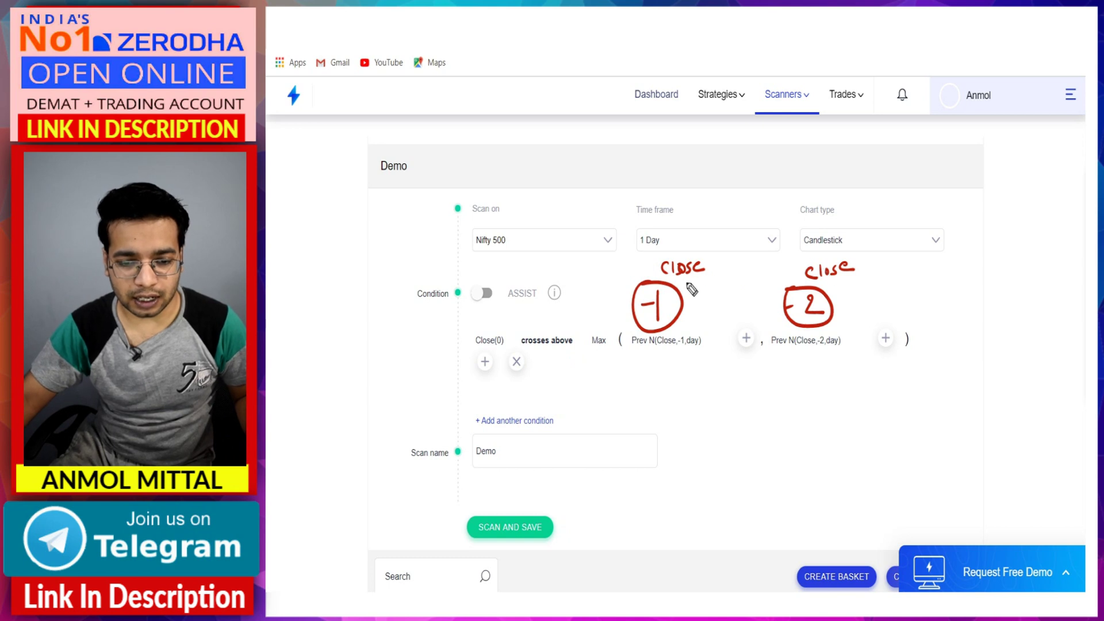
{"action": "left_click_drag", "start_coordinate": [582, 332], "coordinate": [608, 339]}
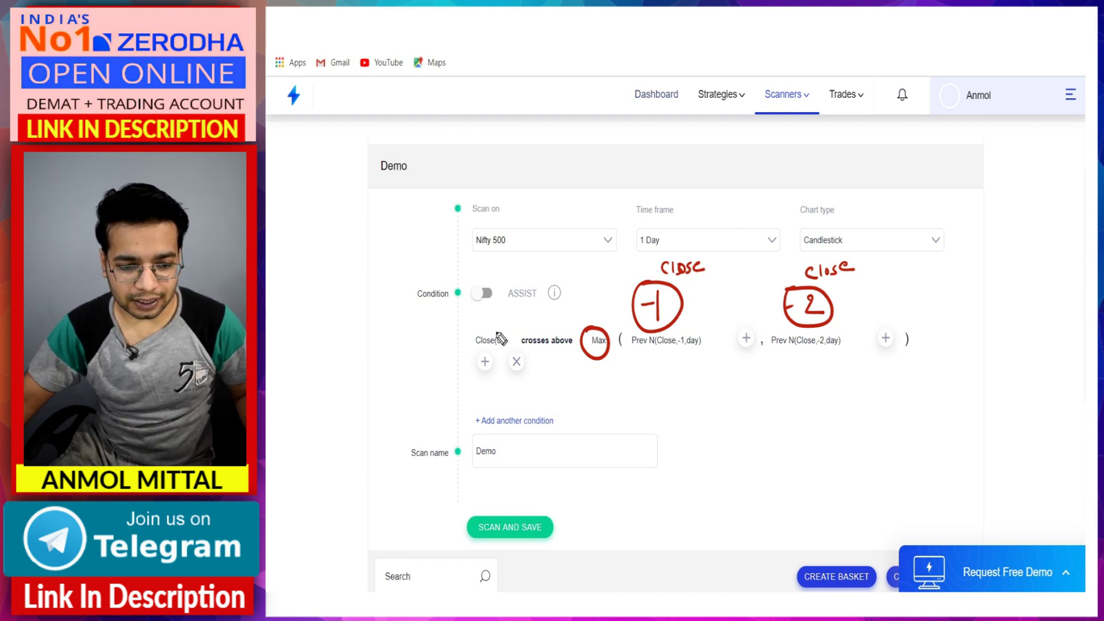
{"action": "mouse_move", "coordinate": [500, 330]}
{"action": "left_mouse_down"}
{"action": "mouse_move", "coordinate": [565, 256]}
{"action": "mouse_move", "coordinate": [565, 277]}
{"action": "left_mouse_up"}
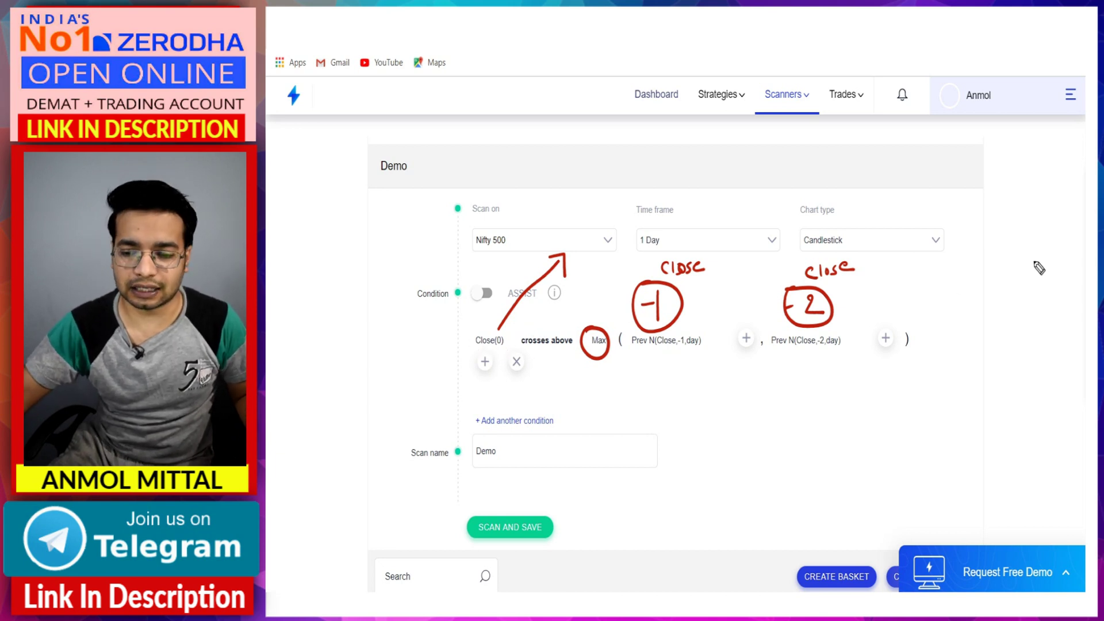
{"action": "key", "text": "e"}
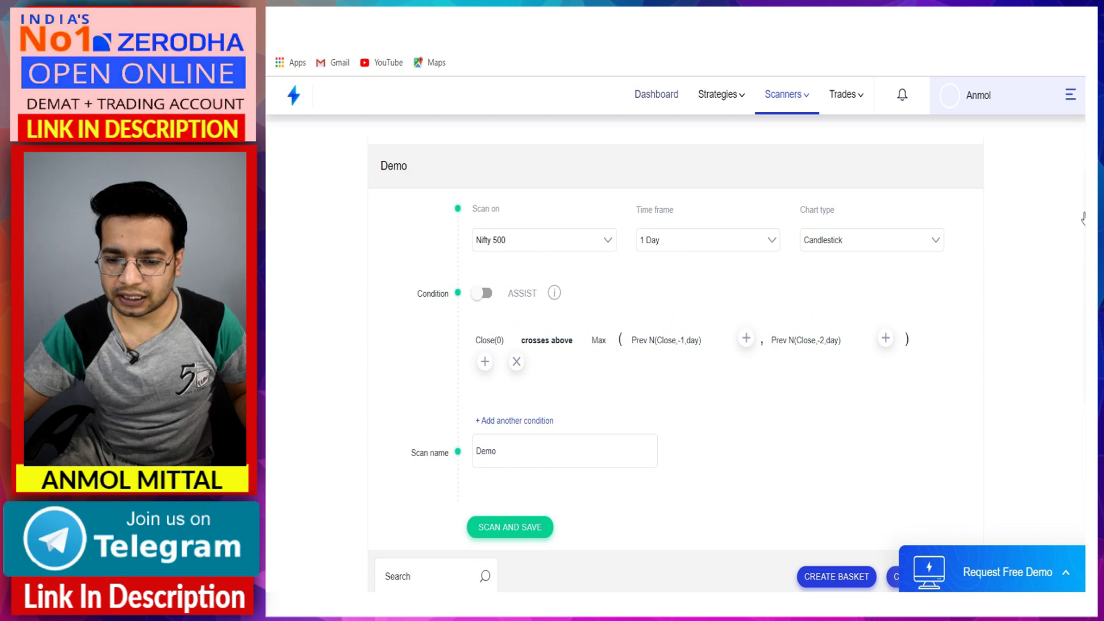
Step: Run and save the scan with the Max condition and look through the listed instruments
{"action": "scroll", "coordinate": [878, 234], "scroll_direction": "down", "scroll_amount": 2}
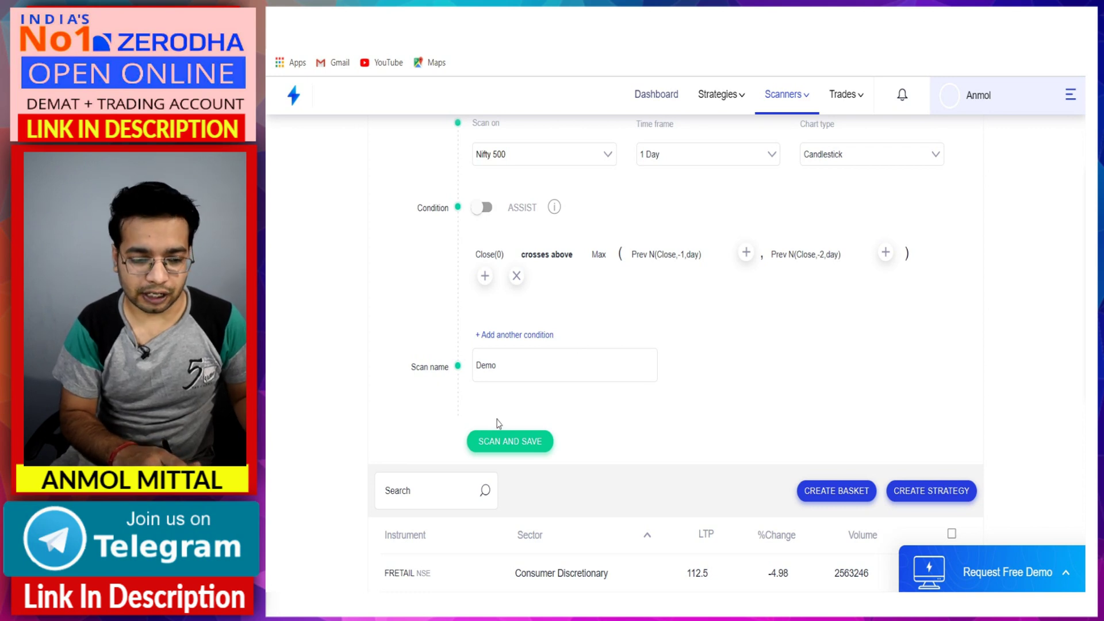
{"action": "left_click", "coordinate": [502, 448]}
{"action": "scroll", "coordinate": [503, 449], "scroll_direction": "down", "scroll_amount": 5}
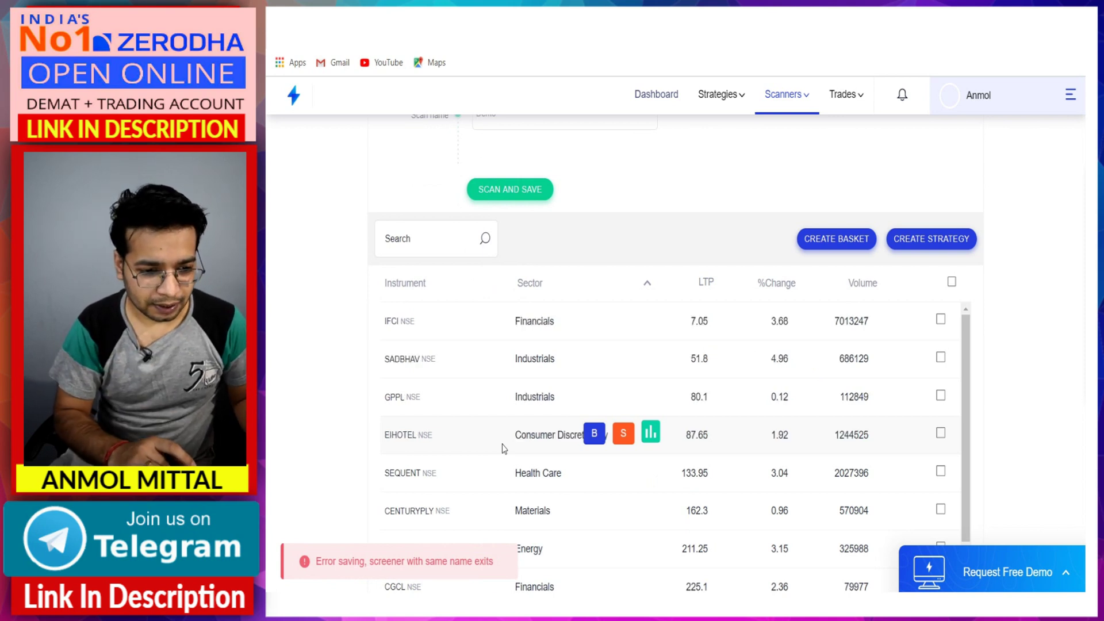
{"action": "scroll", "coordinate": [510, 368], "scroll_direction": "down", "scroll_amount": 3}
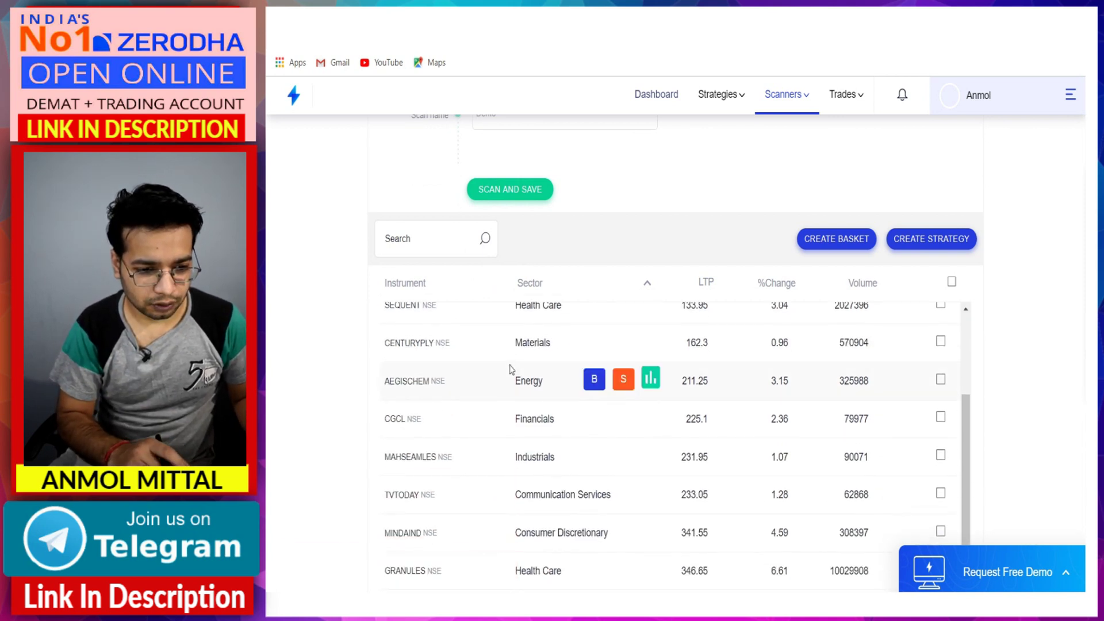
{"action": "scroll", "coordinate": [510, 368], "scroll_direction": "down", "scroll_amount": 3}
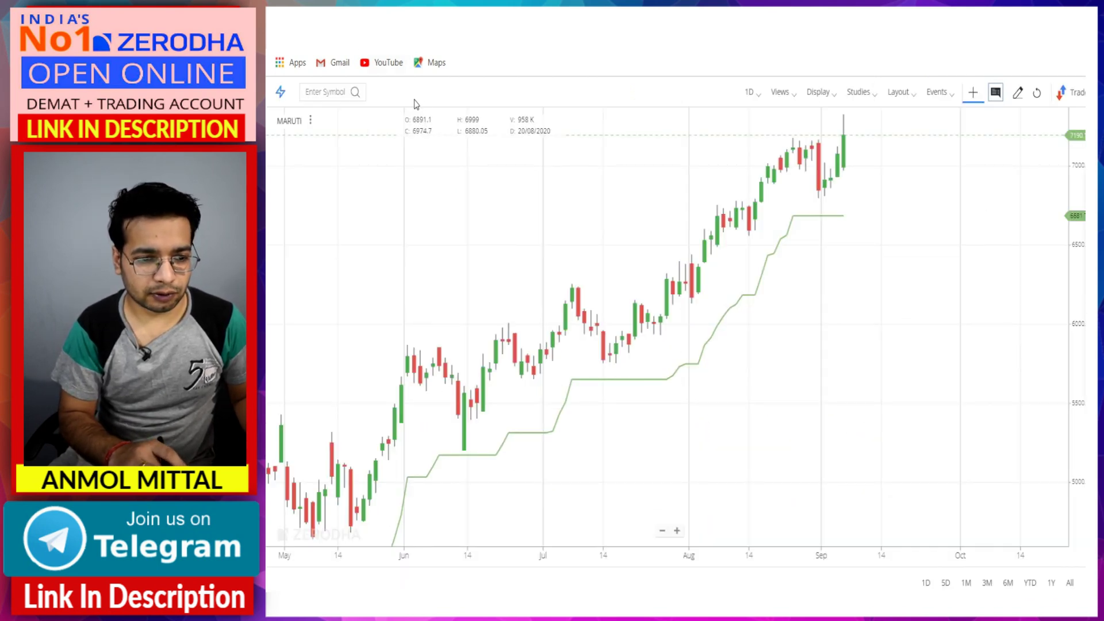
Step: Load the NSE symbol GRANULES on the Zerodha chart
{"action": "left_click", "coordinate": [321, 97]}
{"action": "type", "text": "granul"}
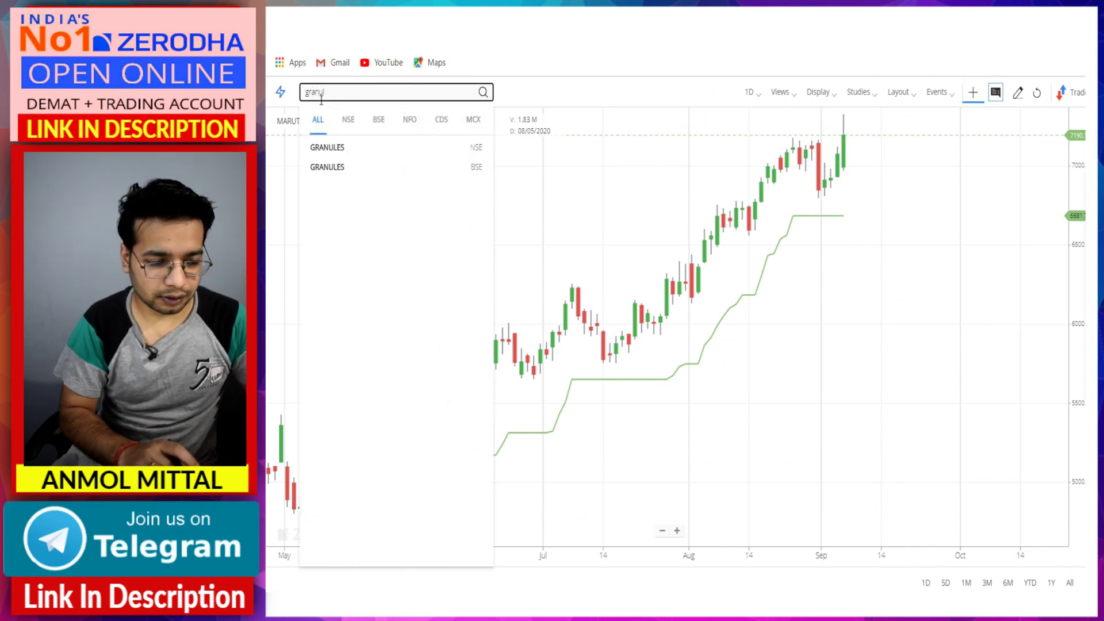
{"action": "left_click", "coordinate": [333, 151]}
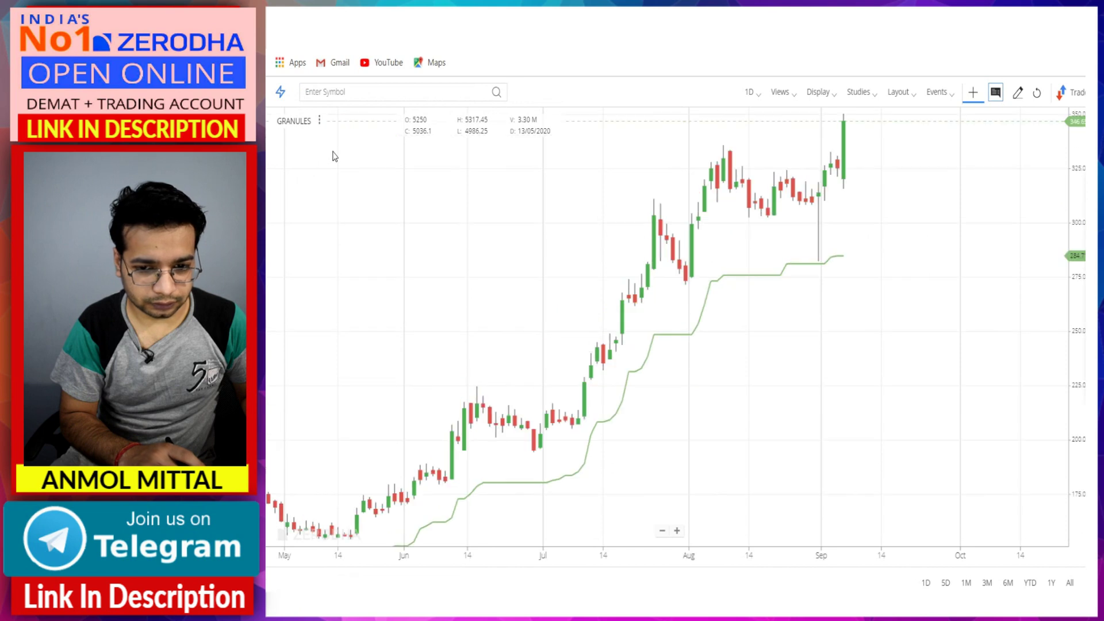
Step: Clear all studies from the GRANULES chart and set its candle interval to 1 hour
{"action": "left_click", "coordinate": [863, 94]}
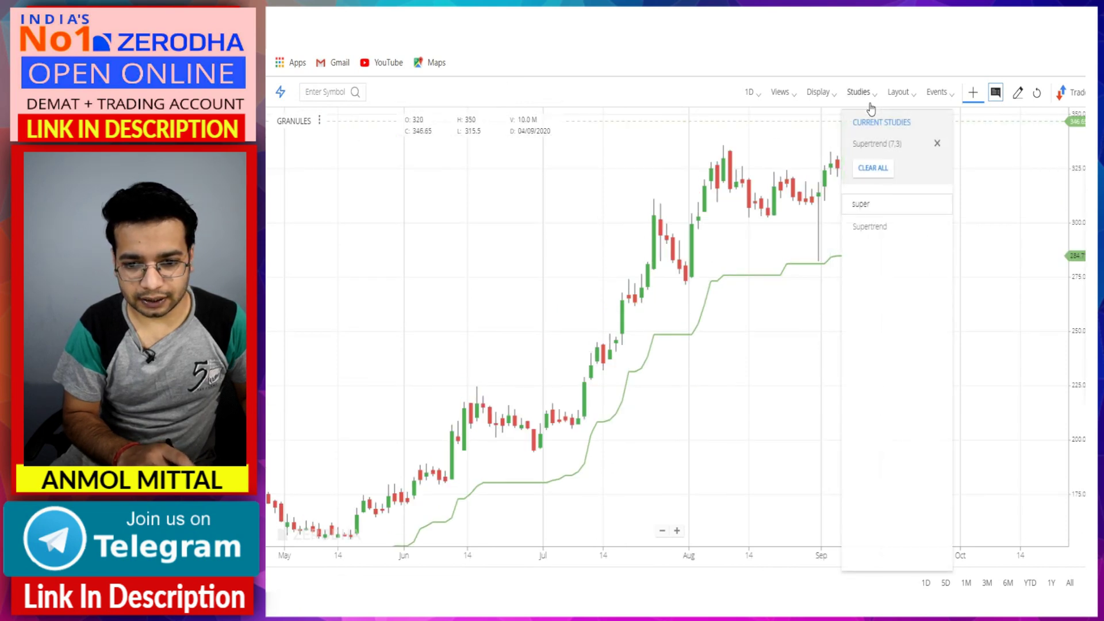
{"action": "left_click", "coordinate": [874, 171]}
{"action": "left_click", "coordinate": [815, 272]}
{"action": "left_click", "coordinate": [758, 96]}
{"action": "left_click", "coordinate": [758, 96]}
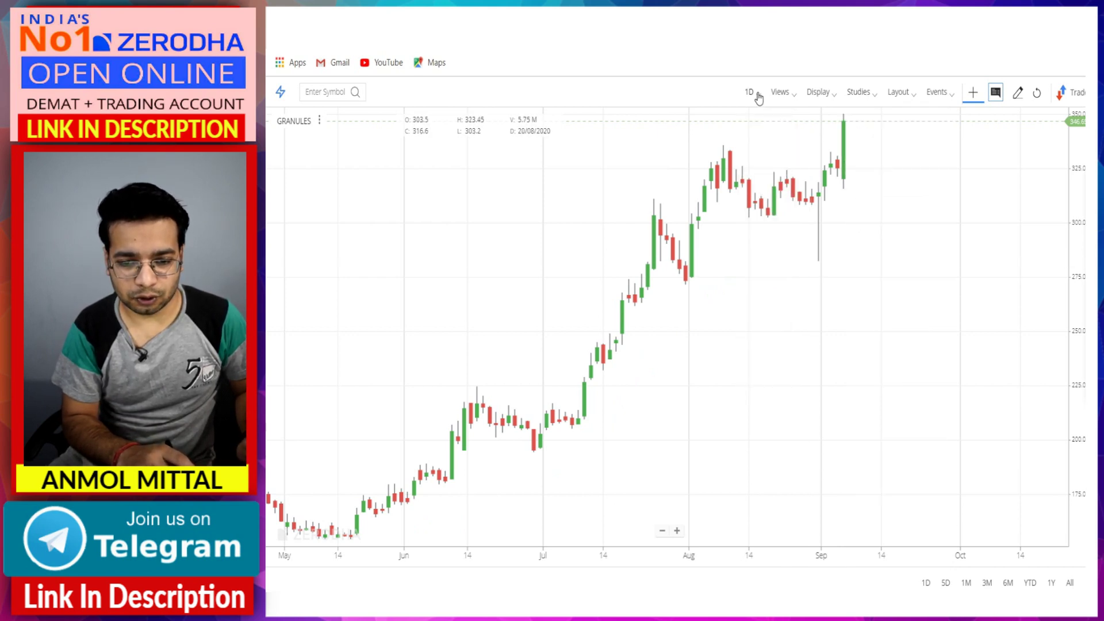
{"action": "left_click", "coordinate": [758, 97]}
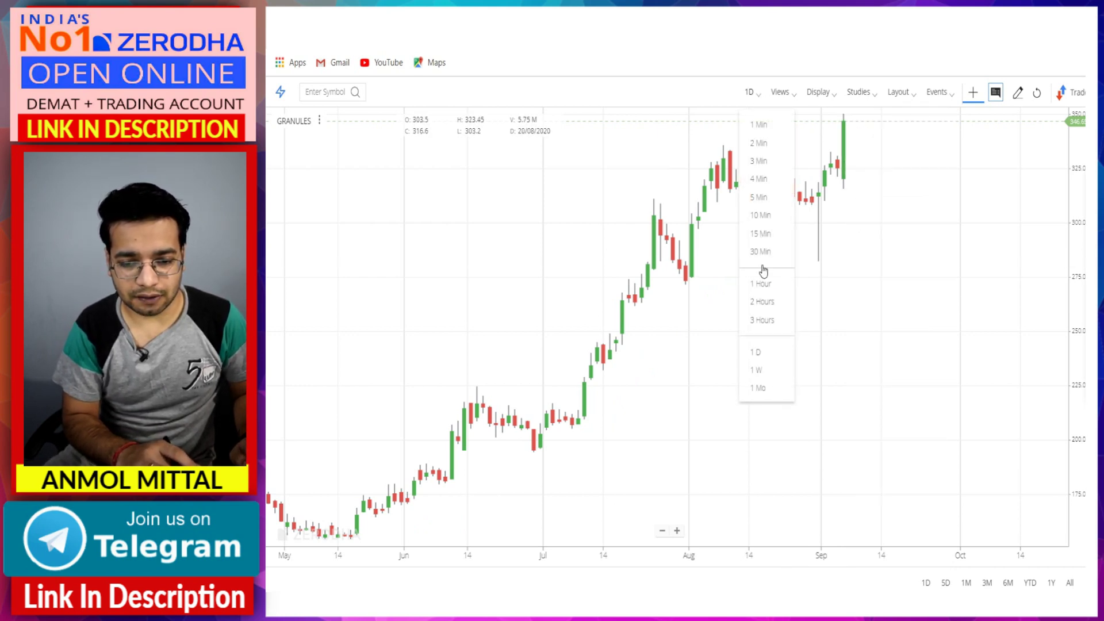
{"action": "left_click", "coordinate": [762, 286]}
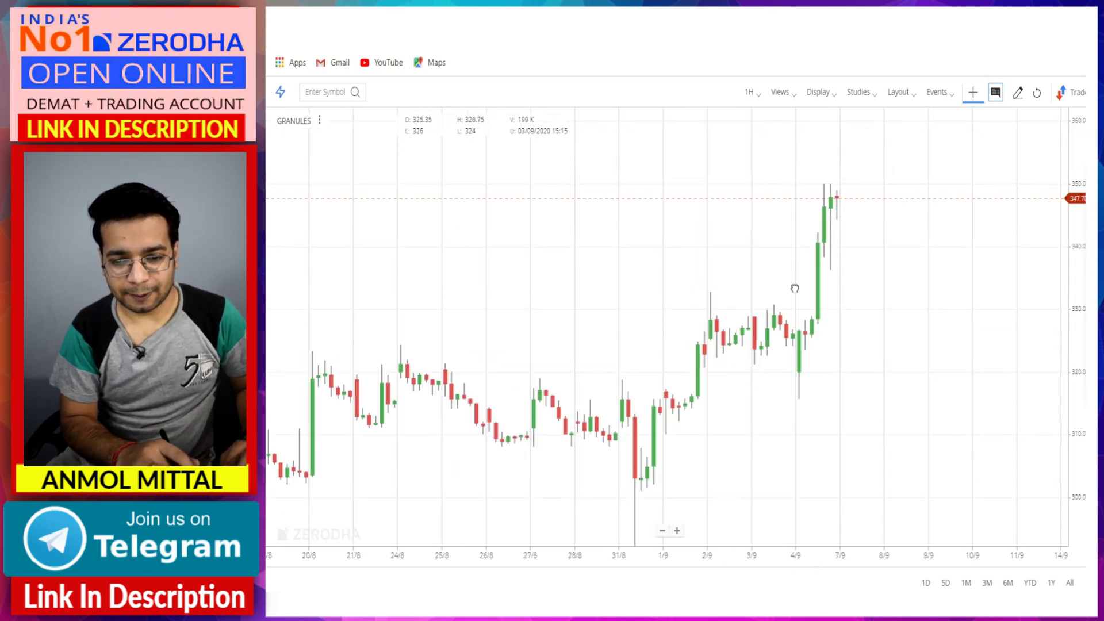
Step: Mark the two previous days' closes in red with arrows to circled -1 and -2, add a dashed line across them, and clear the drawings
{"action": "mouse_move", "coordinate": [1067, 214]}
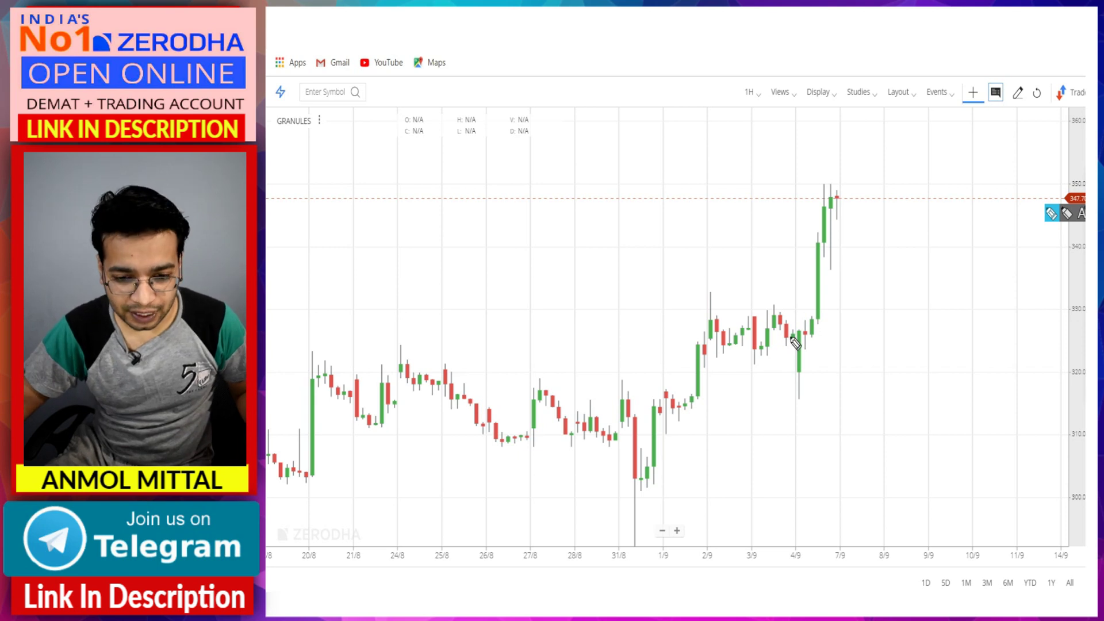
{"action": "mouse_move", "coordinate": [791, 336]}
{"action": "left_mouse_down"}
{"action": "mouse_move", "coordinate": [770, 386]}
{"action": "mouse_move", "coordinate": [777, 373]}
{"action": "left_mouse_up"}
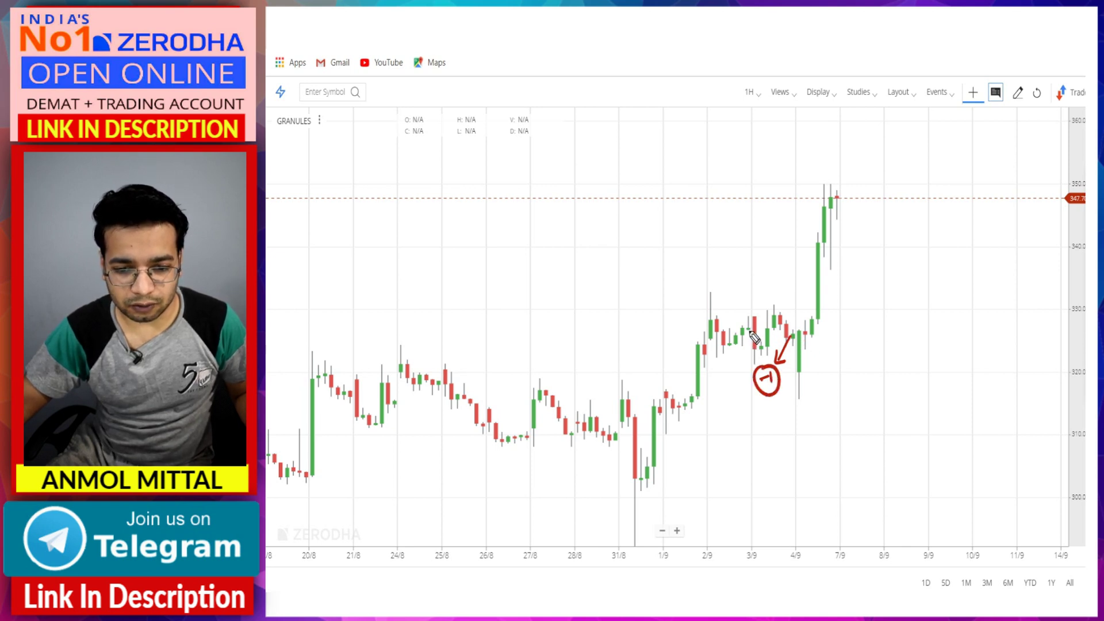
{"action": "mouse_move", "coordinate": [750, 332]}
{"action": "left_mouse_down"}
{"action": "mouse_move", "coordinate": [727, 378]}
{"action": "mouse_move", "coordinate": [740, 374]}
{"action": "mouse_move", "coordinate": [713, 391]}
{"action": "mouse_move", "coordinate": [722, 406]}
{"action": "left_mouse_up"}
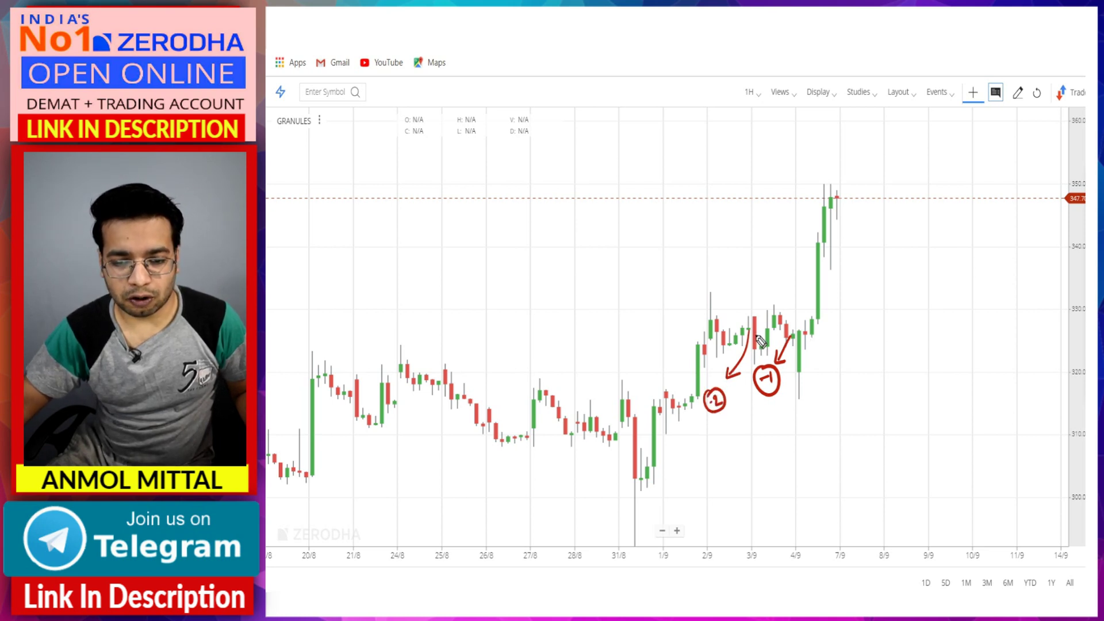
{"action": "left_click_drag", "start_coordinate": [728, 327], "coordinate": [863, 317]}
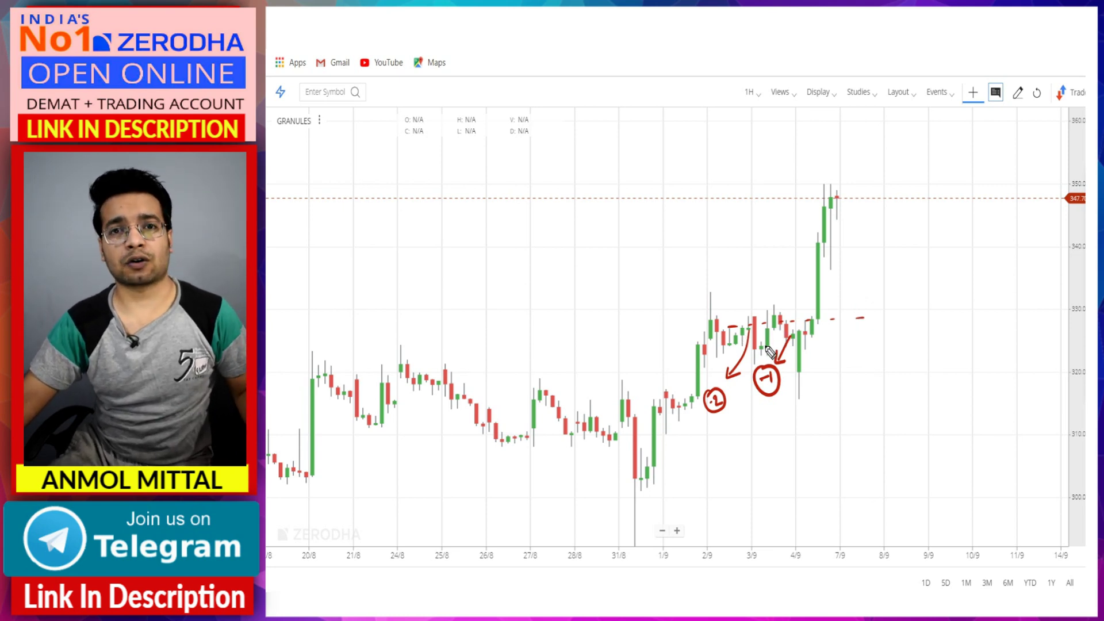
{"action": "key", "text": "ctrl+shift+7"}
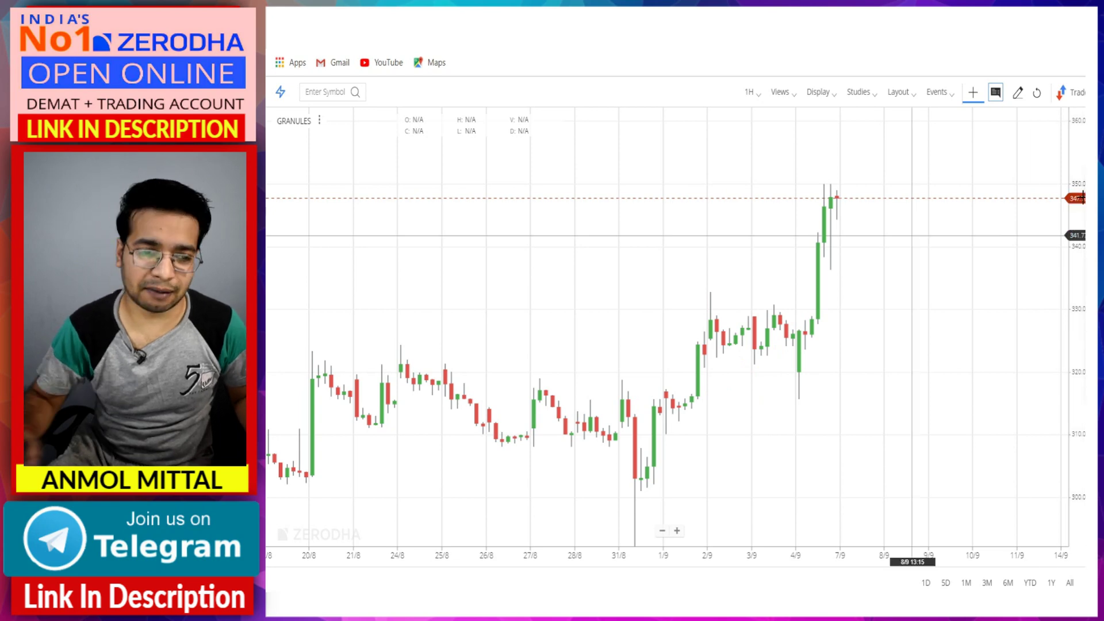
Step: Return to the Streak scanner and look over the list of scanned instruments
{"action": "key", "text": "ctrl+w"}
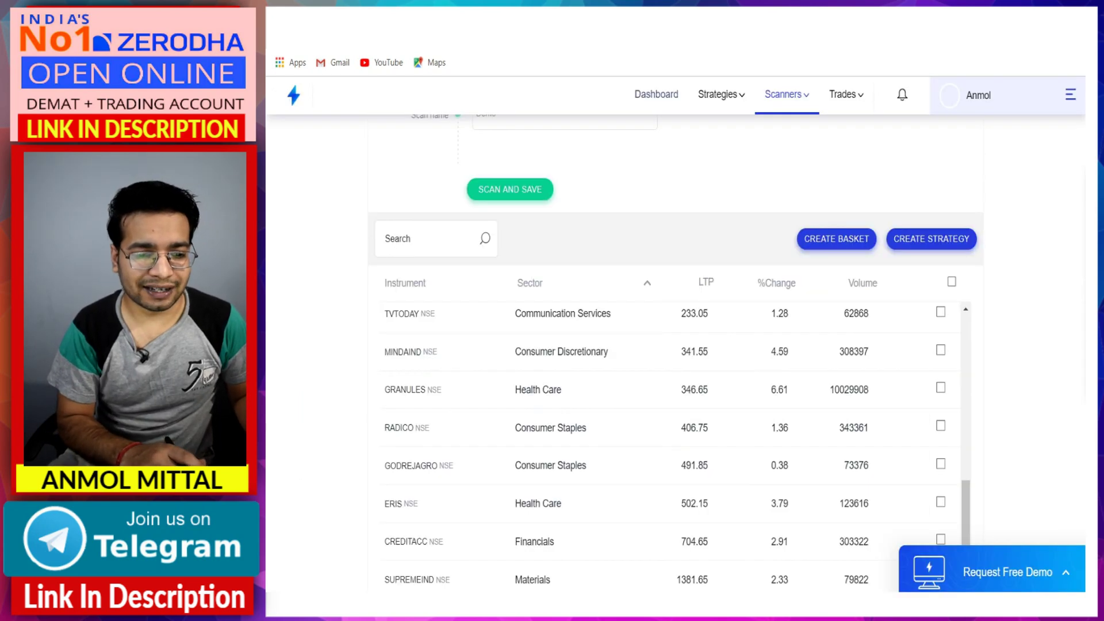
{"action": "scroll", "coordinate": [584, 312], "scroll_direction": "down", "scroll_amount": 5}
{"action": "scroll", "coordinate": [583, 311], "scroll_direction": "up", "scroll_amount": 5}
{"action": "scroll", "coordinate": [583, 310], "scroll_direction": "down", "scroll_amount": 1}
{"action": "scroll", "coordinate": [995, 206], "scroll_direction": "down", "scroll_amount": 2}
Step: Remove the Max function and both of its Previous N arguments from the scan condition
{"action": "scroll", "coordinate": [994, 205], "scroll_direction": "up", "scroll_amount": 7}
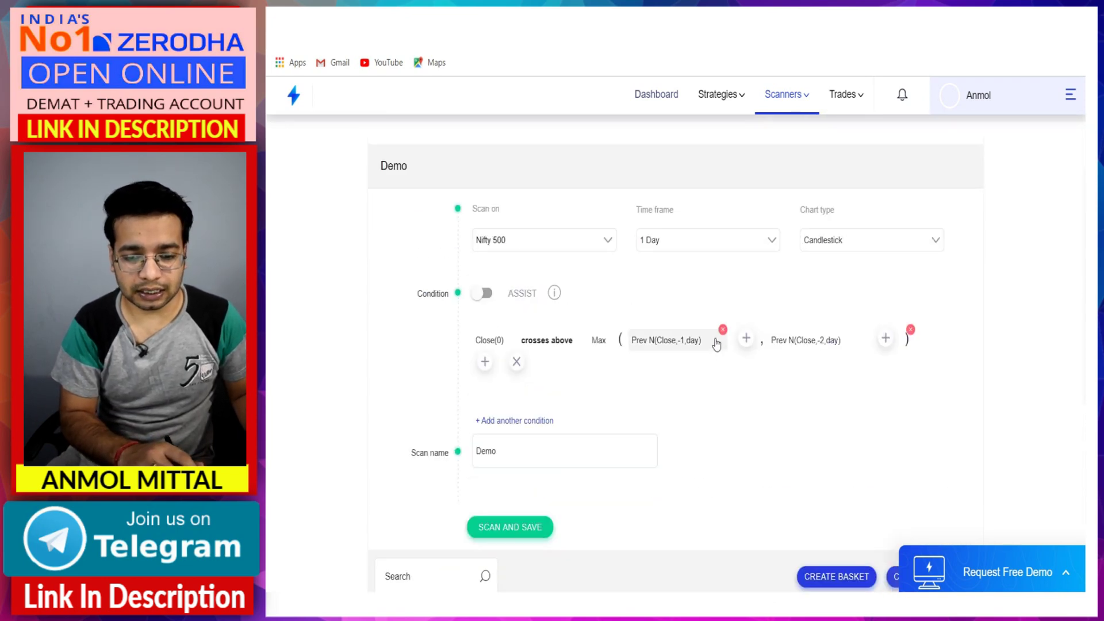
{"action": "left_click", "coordinate": [723, 330]}
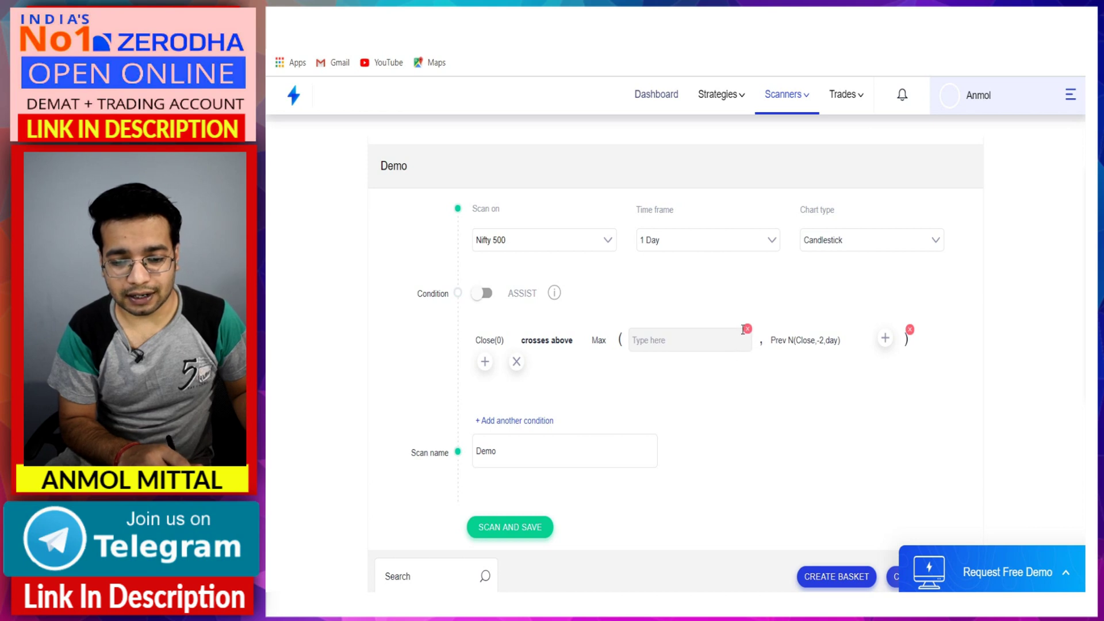
{"action": "left_click", "coordinate": [747, 329]}
{"action": "left_click", "coordinate": [764, 330]}
{"action": "left_click", "coordinate": [785, 329]}
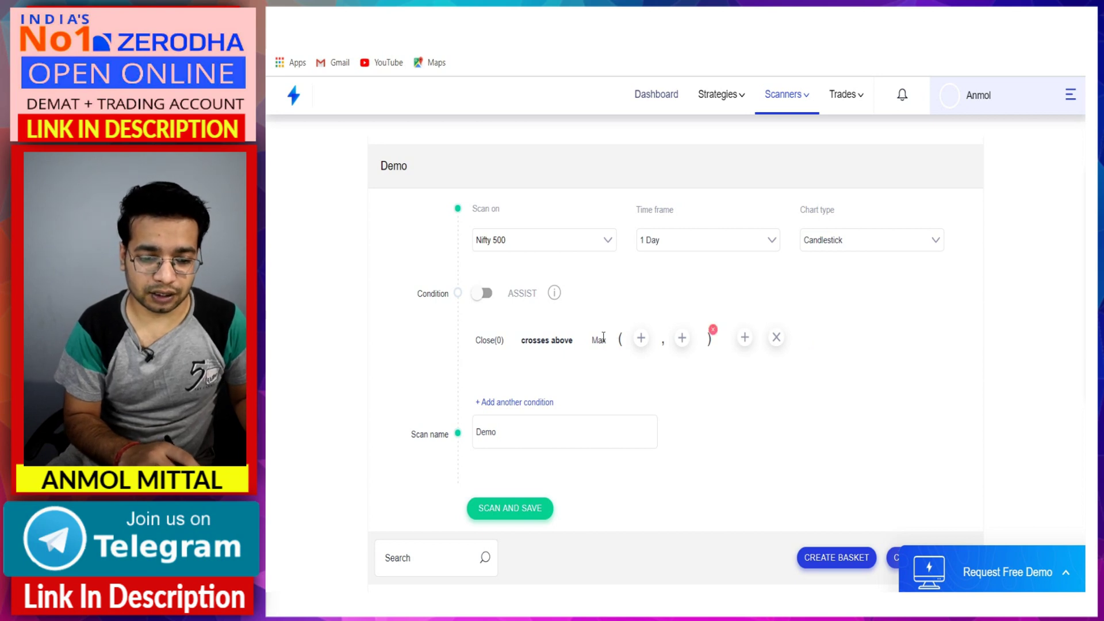
{"action": "left_click", "coordinate": [712, 330]}
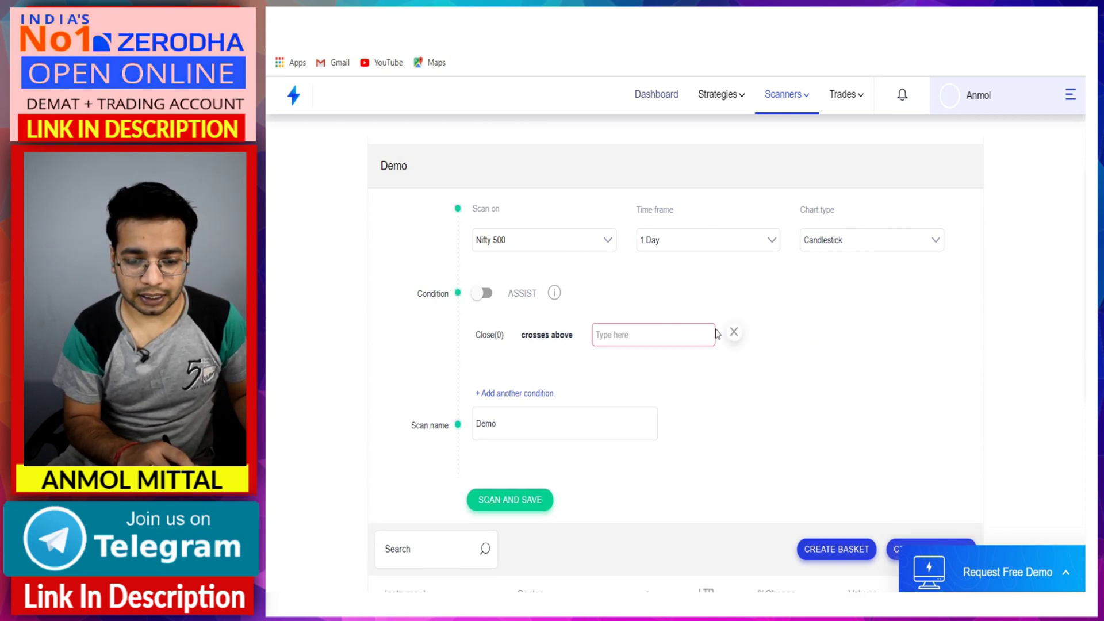
{"action": "left_click", "coordinate": [628, 338]}
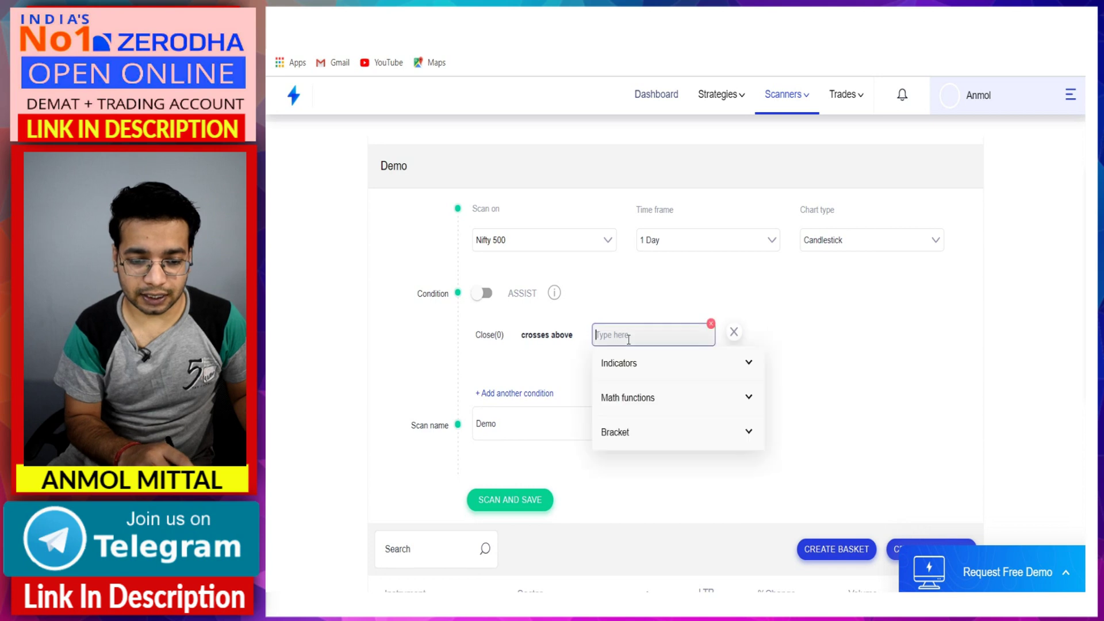
Step: Replace the condition's crosses above comparator with crosses below
{"action": "left_click", "coordinate": [551, 336]}
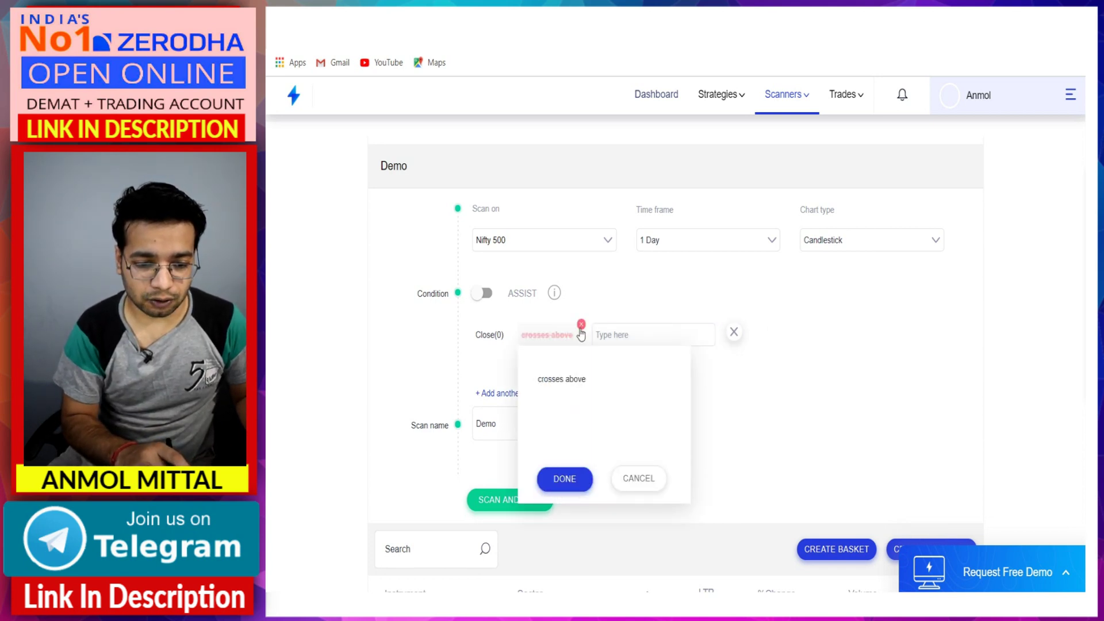
{"action": "left_click", "coordinate": [581, 325]}
{"action": "left_click", "coordinate": [564, 331]}
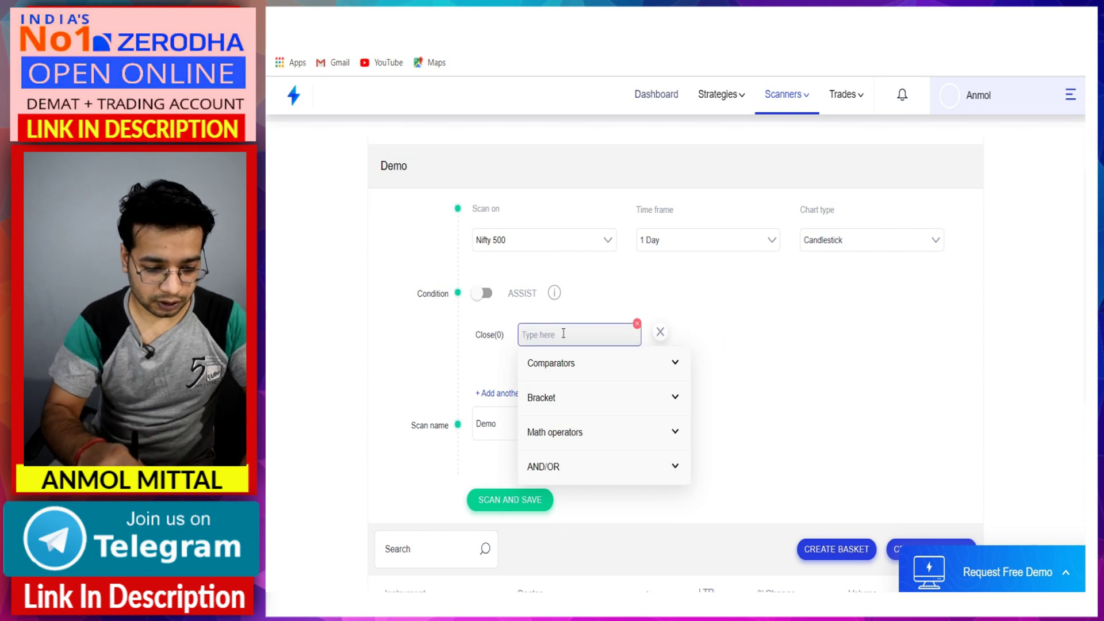
{"action": "type", "text": "cr"}
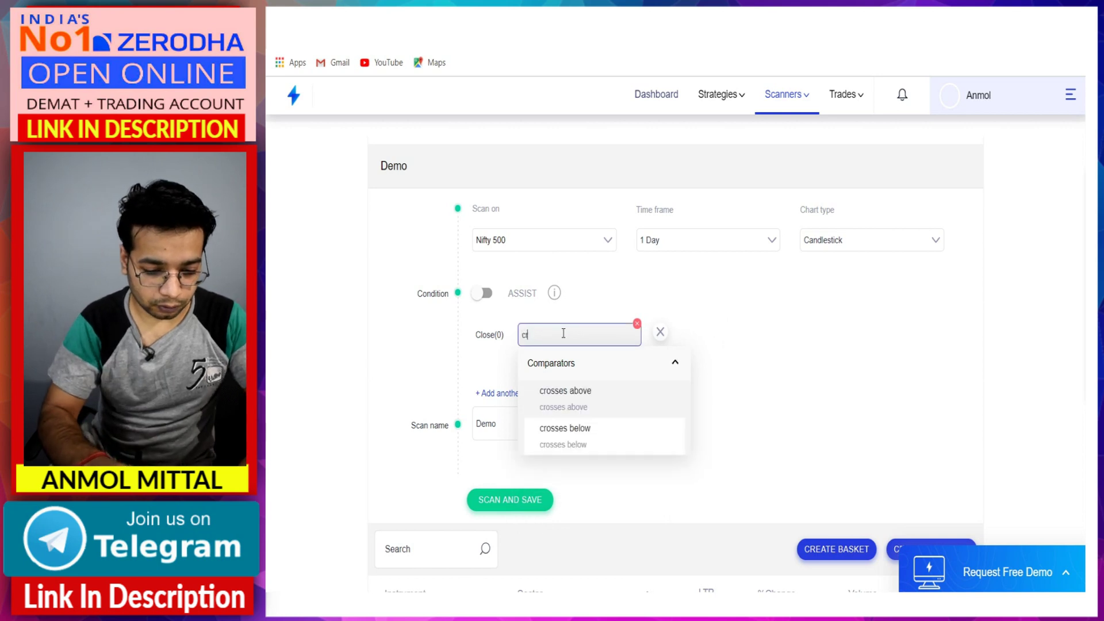
{"action": "left_click", "coordinate": [564, 443]}
Step: Add the Min math function after the crosses below comparator
{"action": "left_click", "coordinate": [603, 336]}
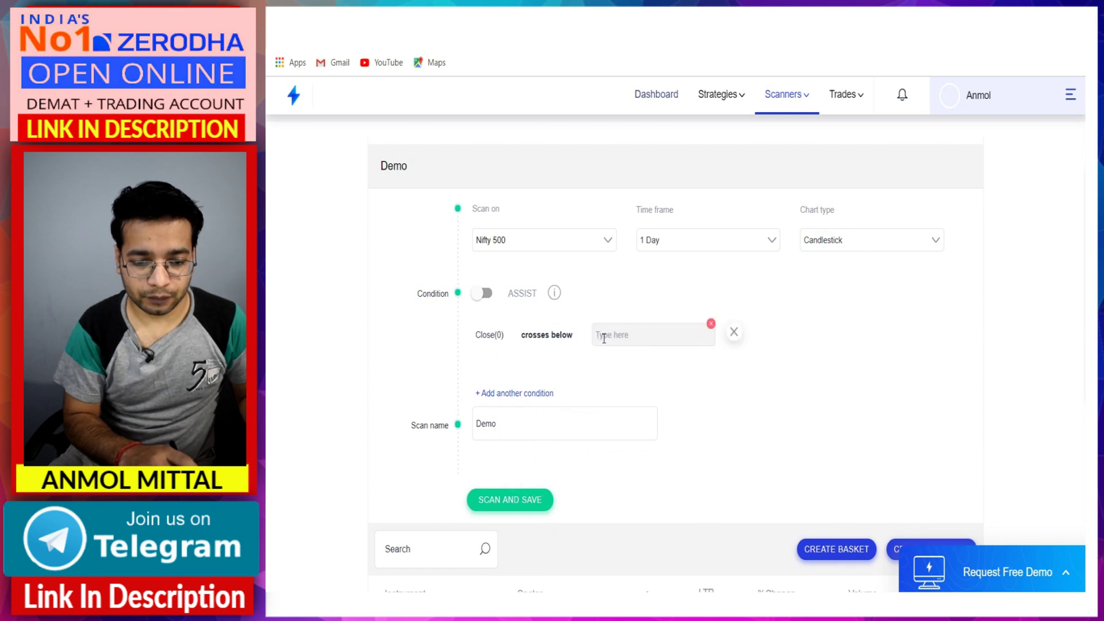
{"action": "left_click", "coordinate": [633, 338]}
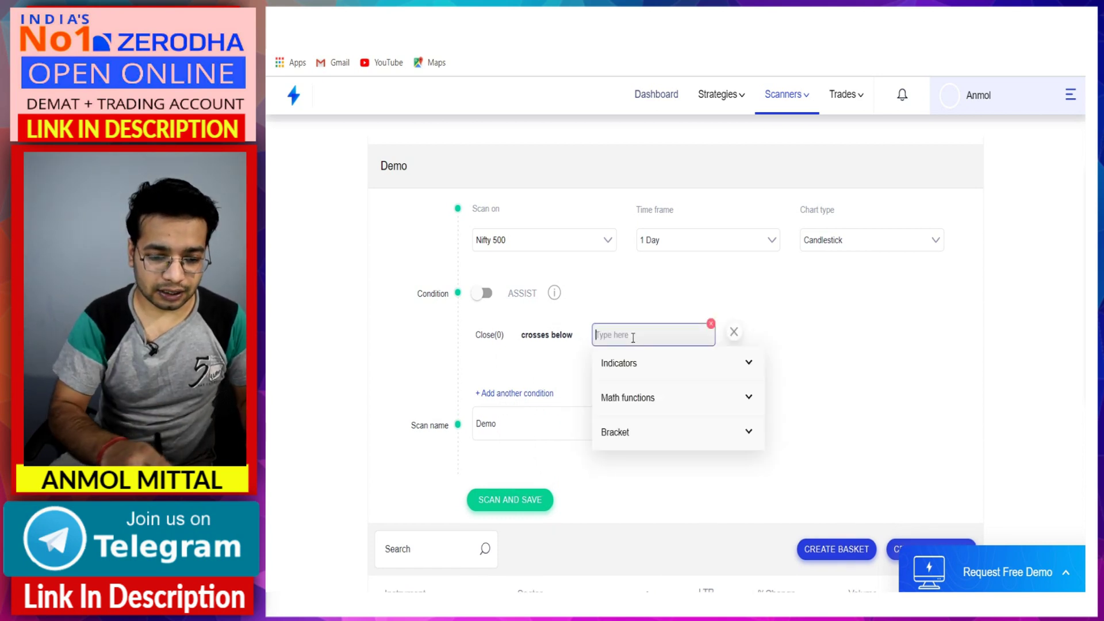
{"action": "left_click", "coordinate": [644, 406]}
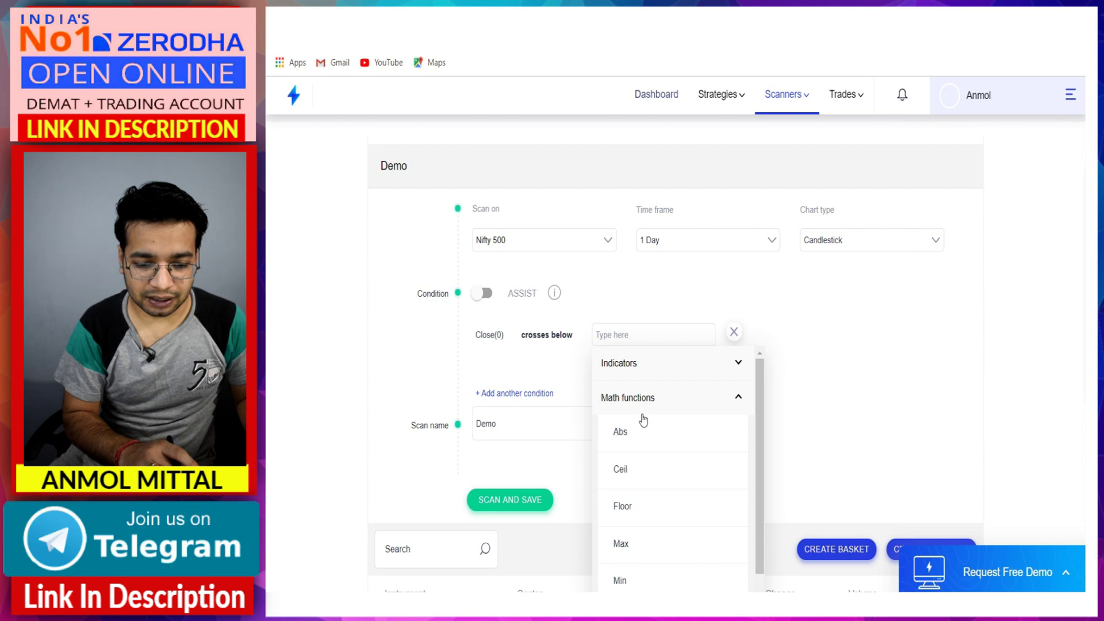
{"action": "scroll", "coordinate": [655, 547], "scroll_direction": "down", "scroll_amount": 2}
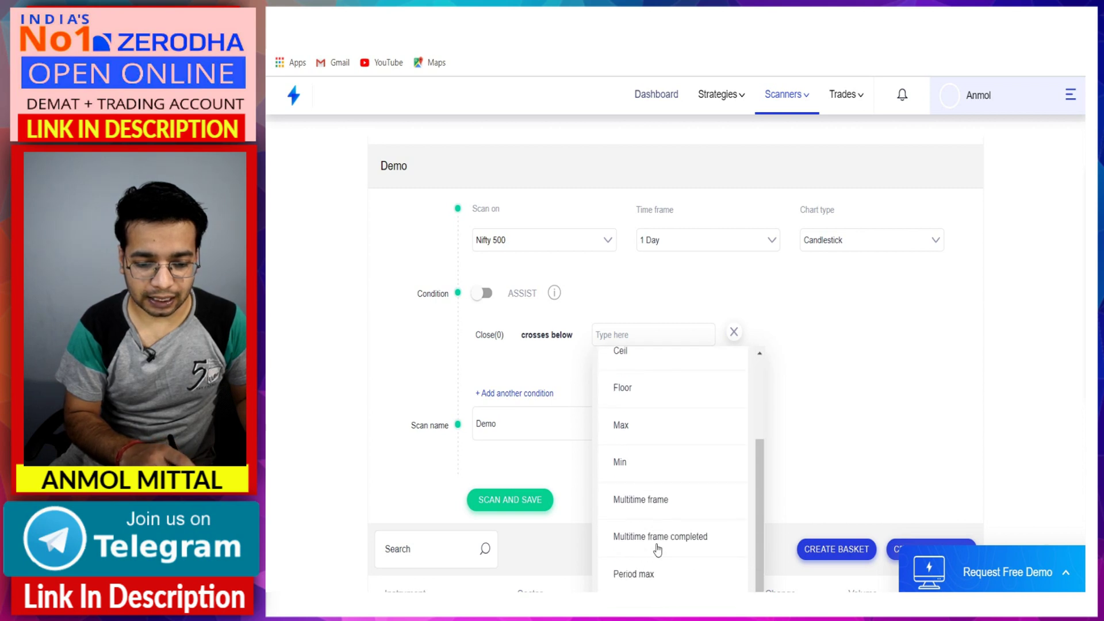
{"action": "left_click", "coordinate": [635, 475]}
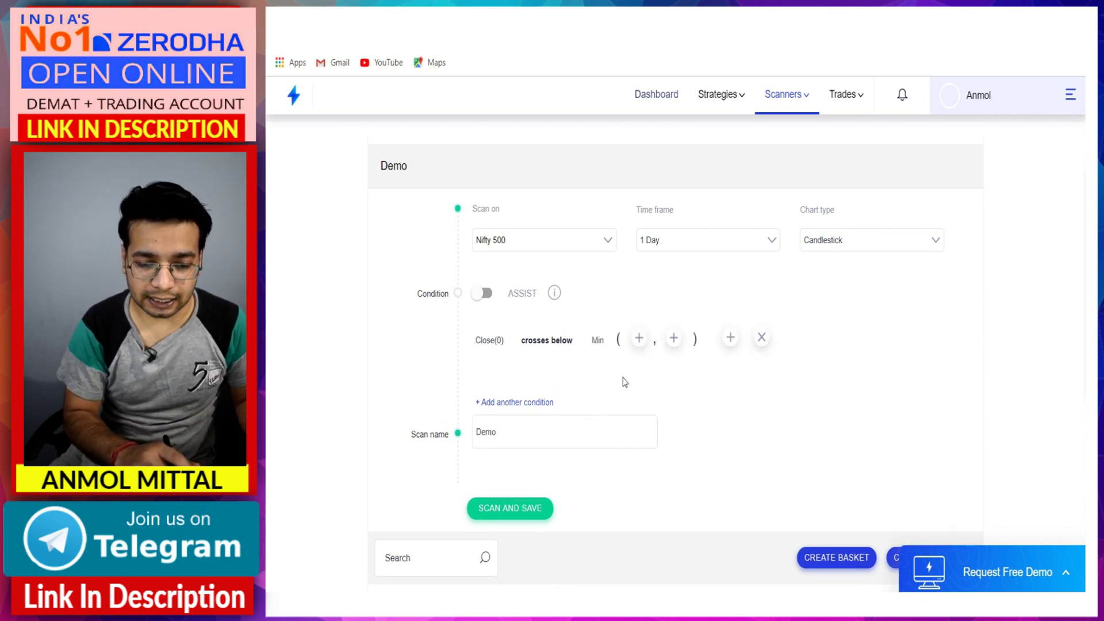
Step: Set Min's first argument to Previous N with field Close, offset -1 and candle day
{"action": "left_click", "coordinate": [637, 339]}
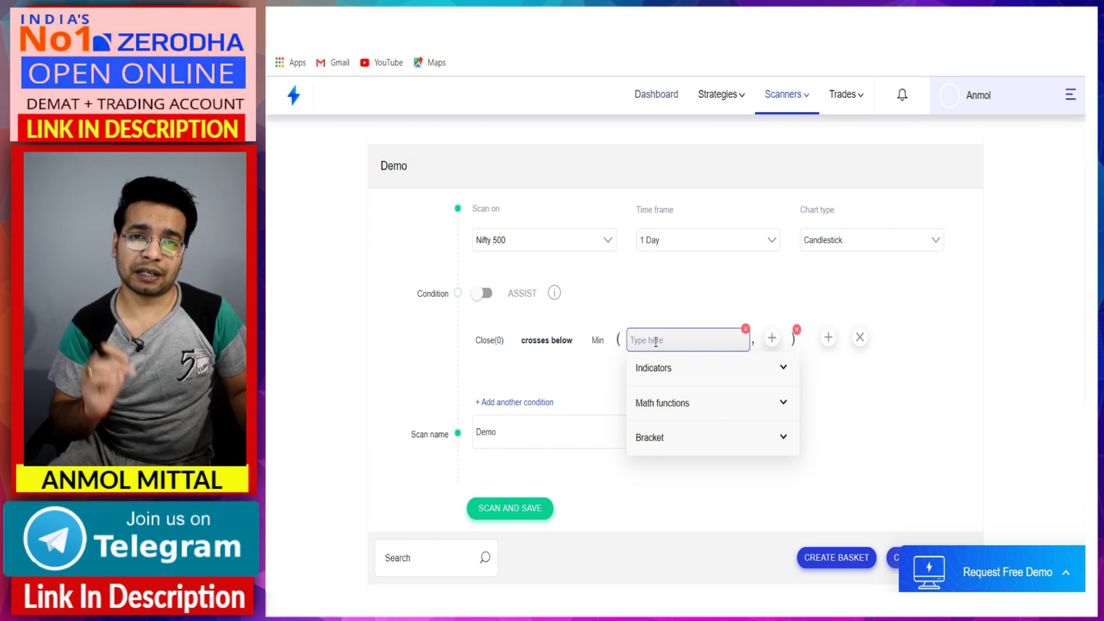
{"action": "type", "text": "pre"}
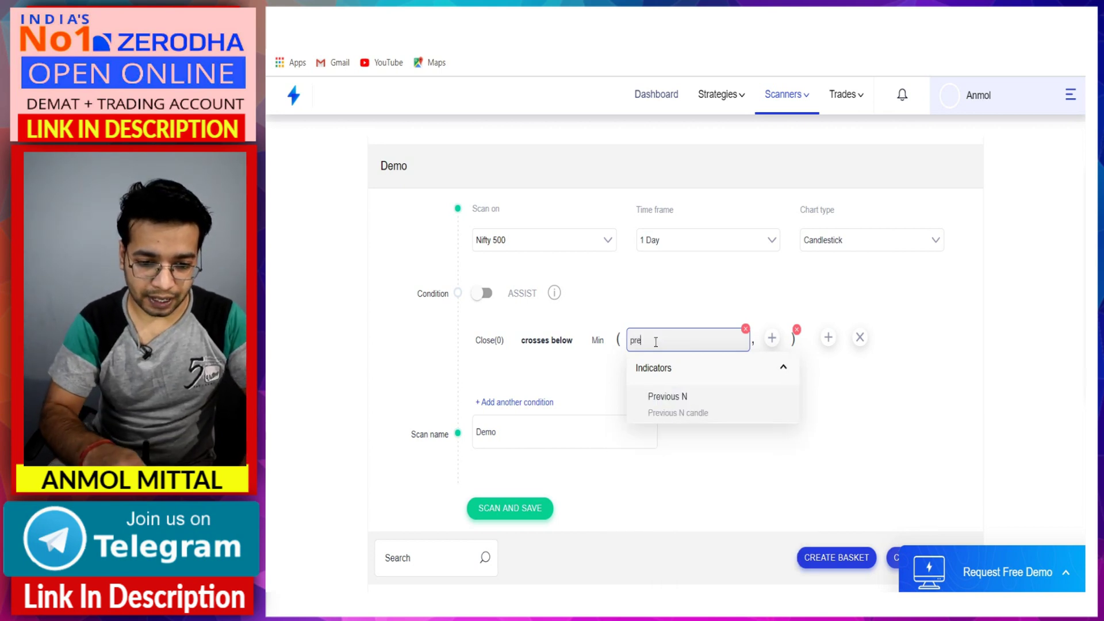
{"action": "left_click", "coordinate": [660, 421]}
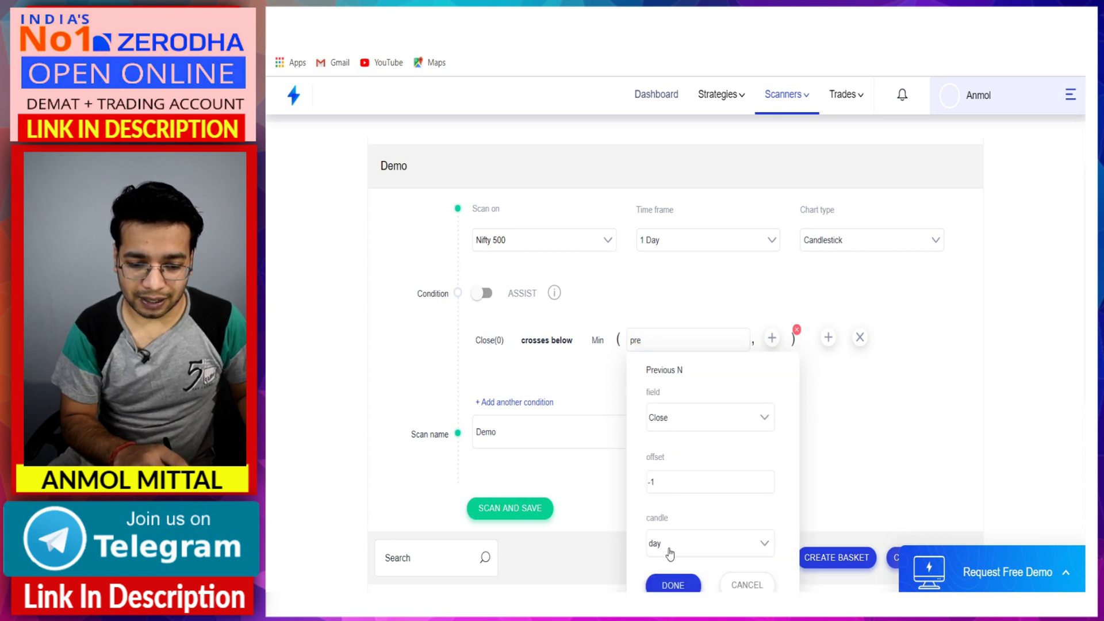
{"action": "left_click", "coordinate": [668, 587]}
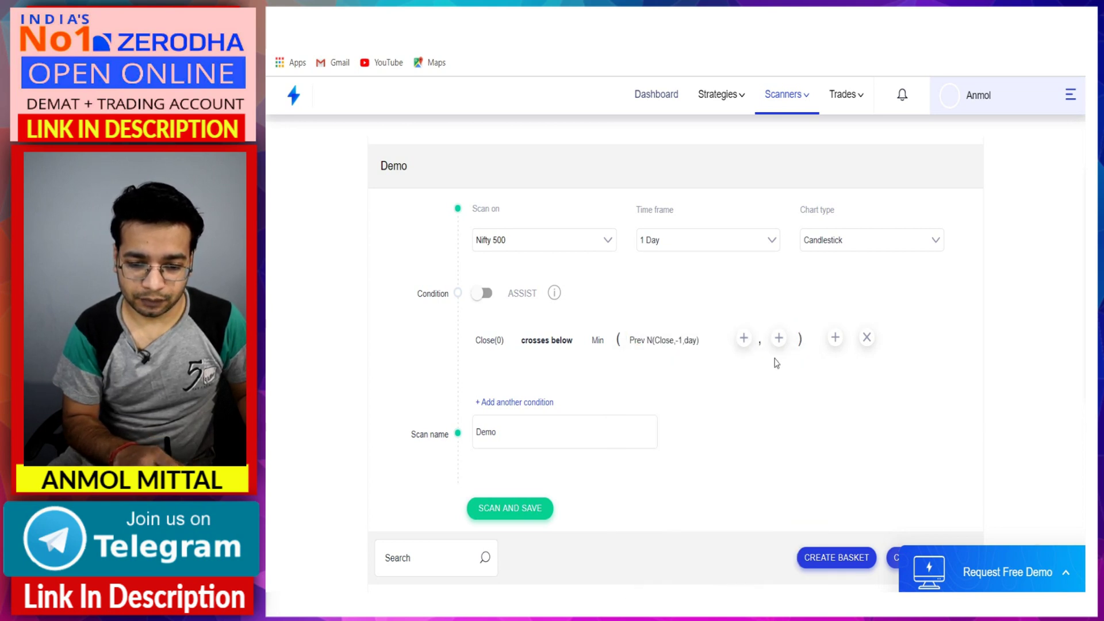
Step: Set Min's second argument to Previous N with field Close, offset -2 and candle day, and run and save the scan
{"action": "left_click", "coordinate": [778, 337]}
{"action": "left_click", "coordinate": [792, 345]}
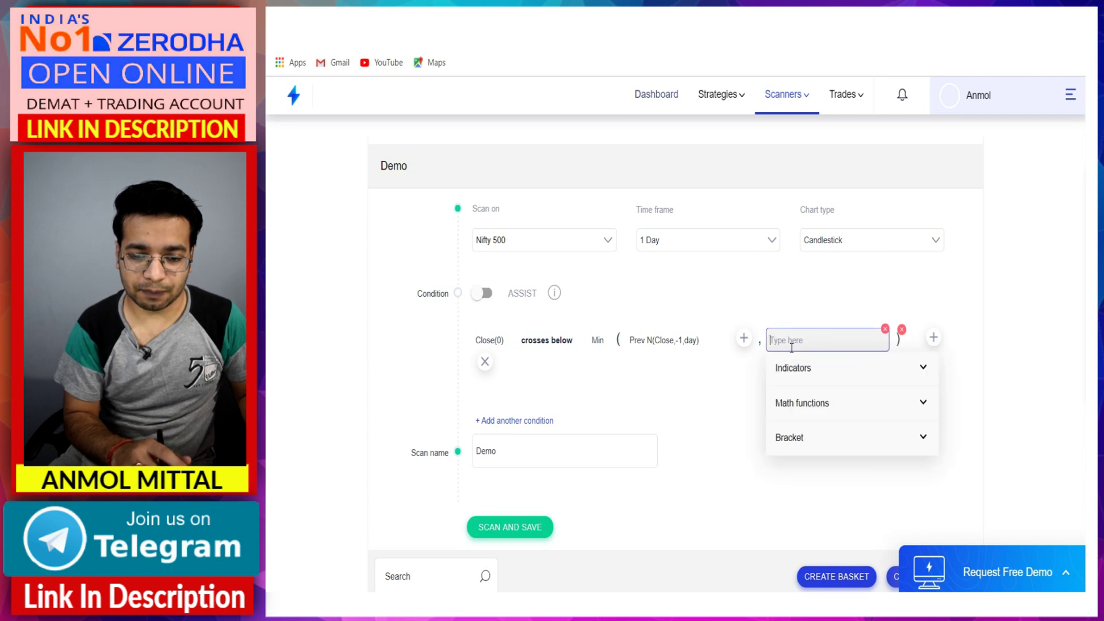
{"action": "type", "text": "pre"}
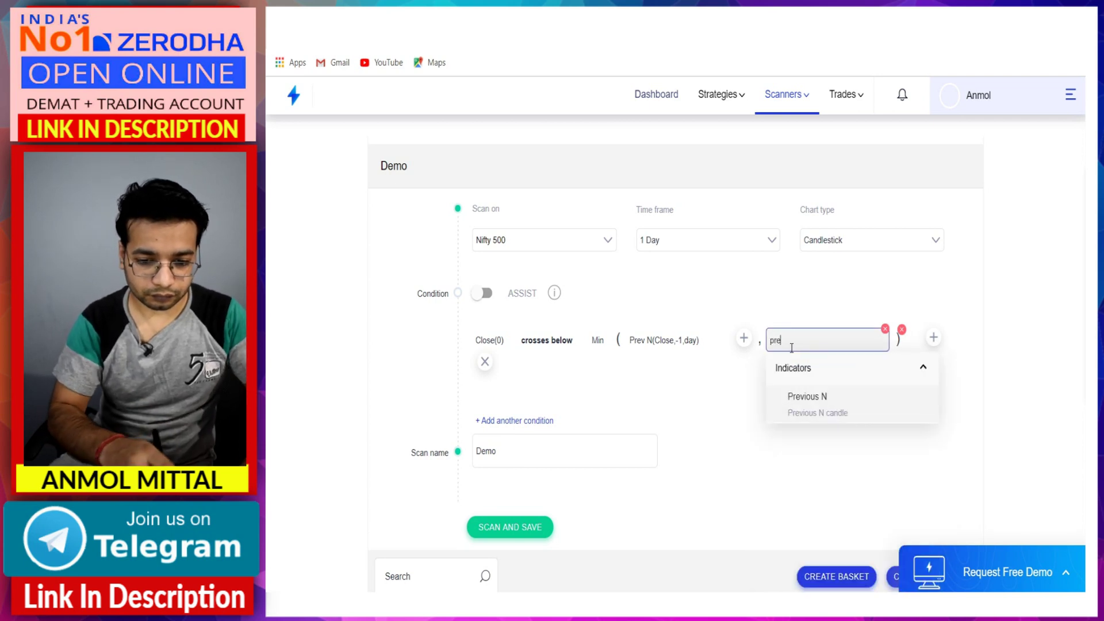
{"action": "left_click", "coordinate": [813, 415]}
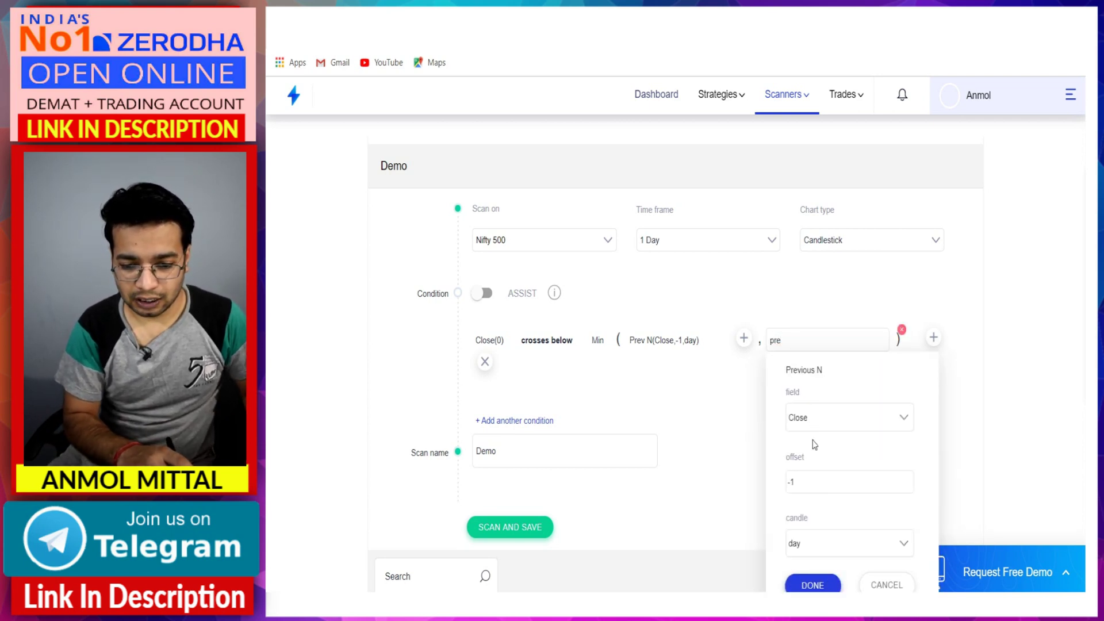
{"action": "left_click", "coordinate": [801, 486]}
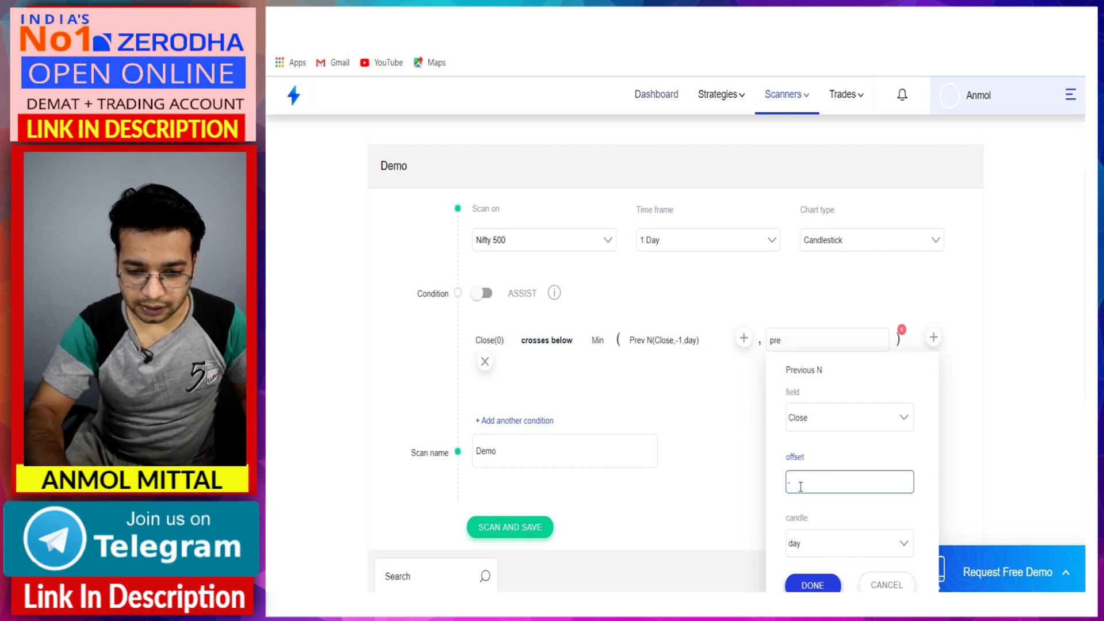
{"action": "left_click", "coordinate": [811, 585]}
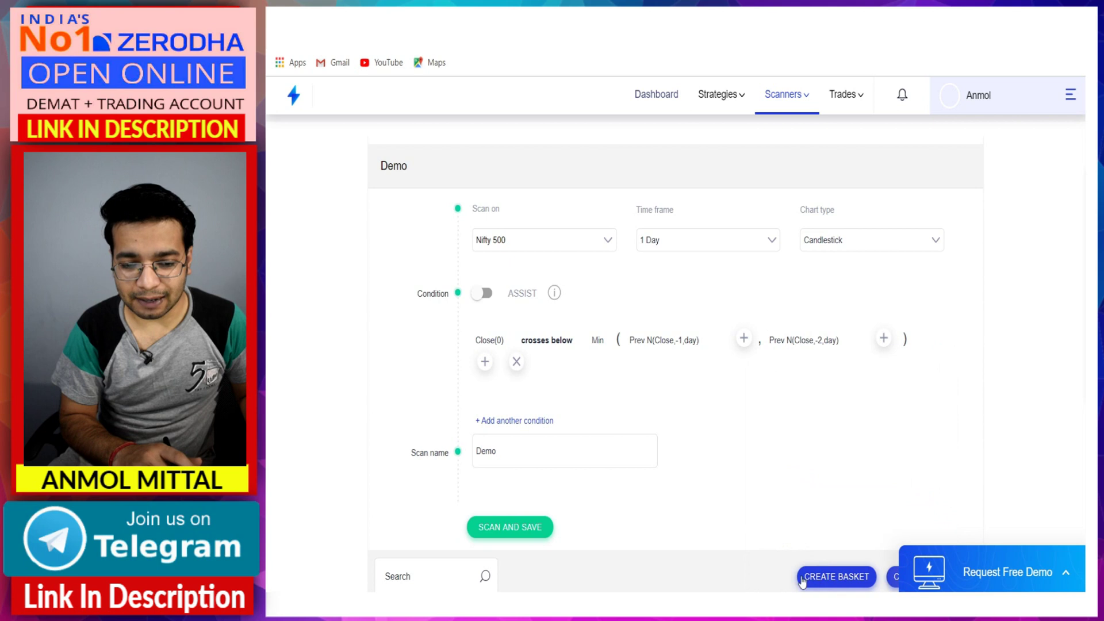
{"action": "left_click", "coordinate": [527, 526]}
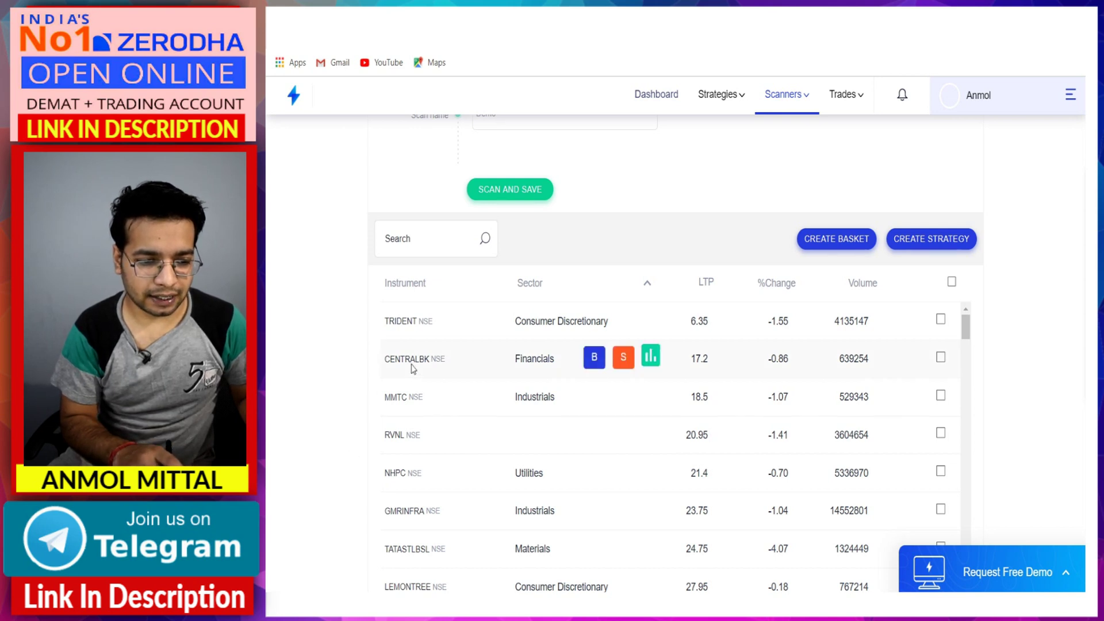
Step: Switch to the Zerodha chart and load the scanned NSE symbol GMRINFRA
{"action": "scroll", "coordinate": [398, 426], "scroll_direction": "down", "scroll_amount": 1}
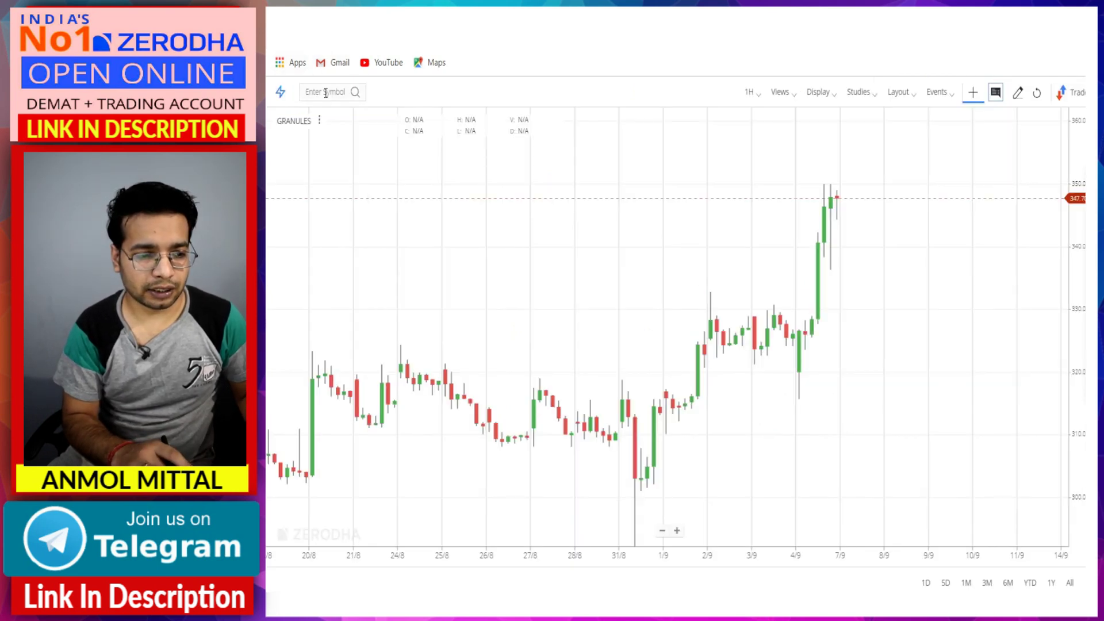
{"action": "left_click", "coordinate": [325, 93]}
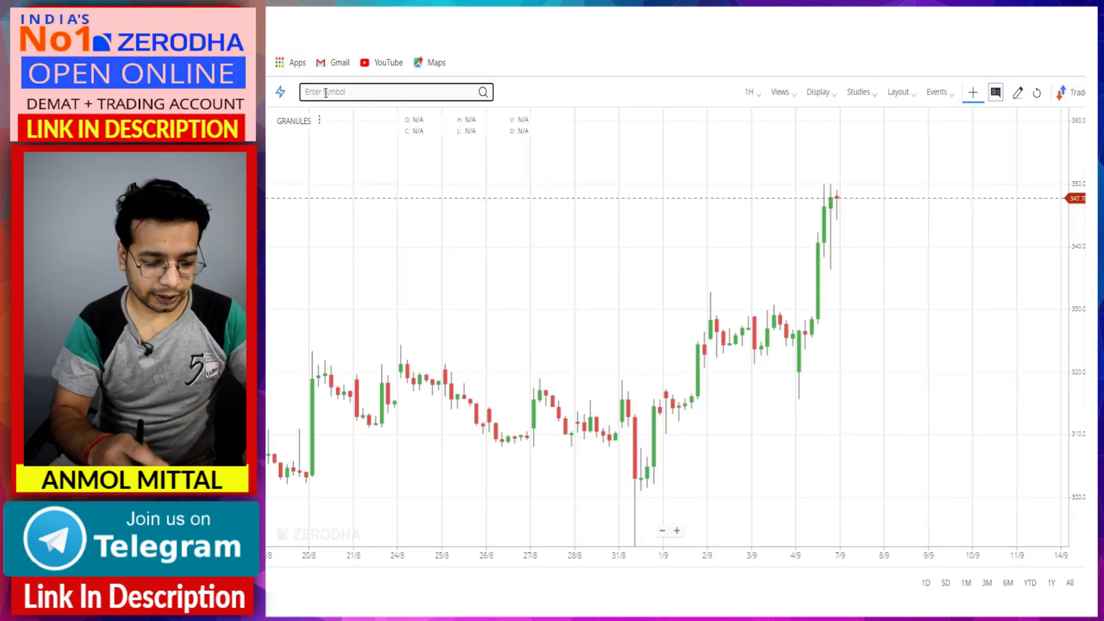
{"action": "type", "text": "gmr"}
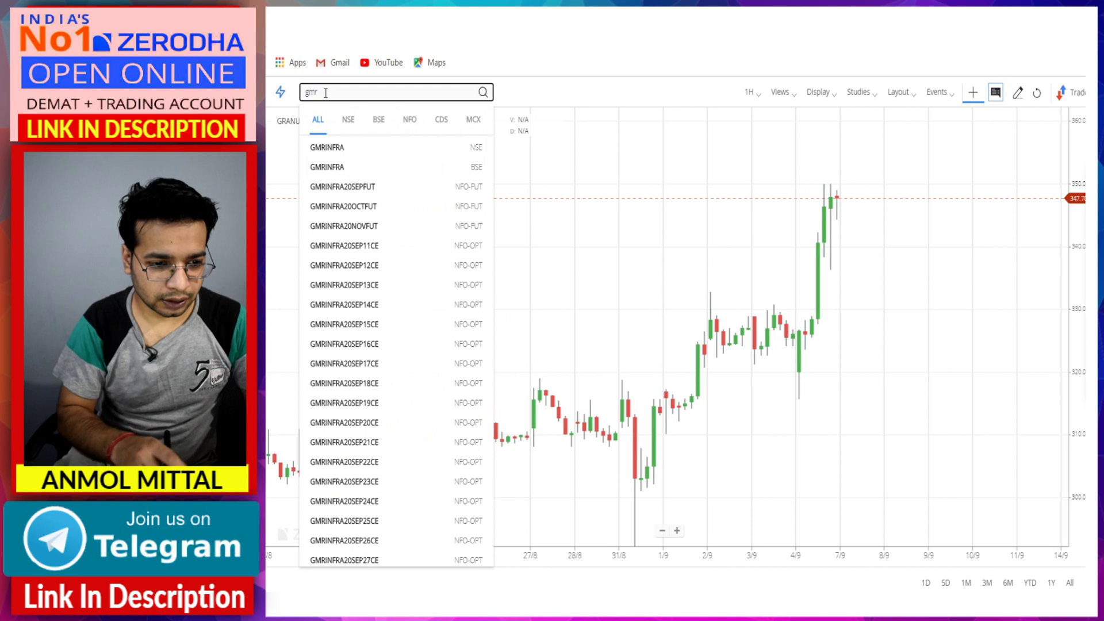
{"action": "left_click", "coordinate": [336, 148]}
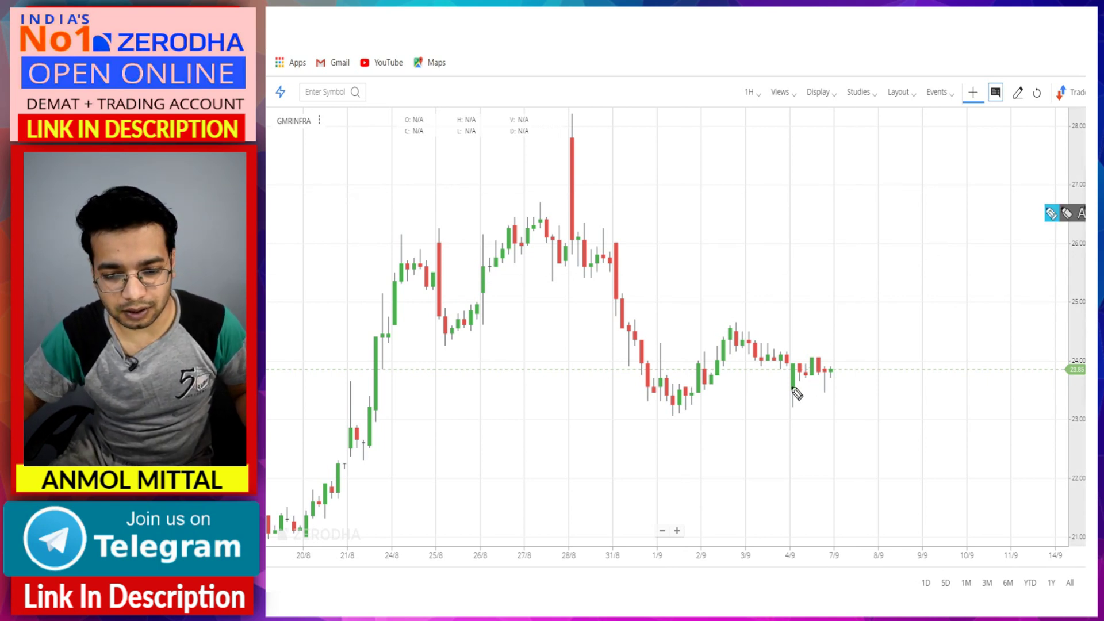
Step: Mark the two previous days' closes on the GMRINFRA chart in red, linking them to circled -1 and -2 labels
{"action": "left_click", "coordinate": [790, 357]}
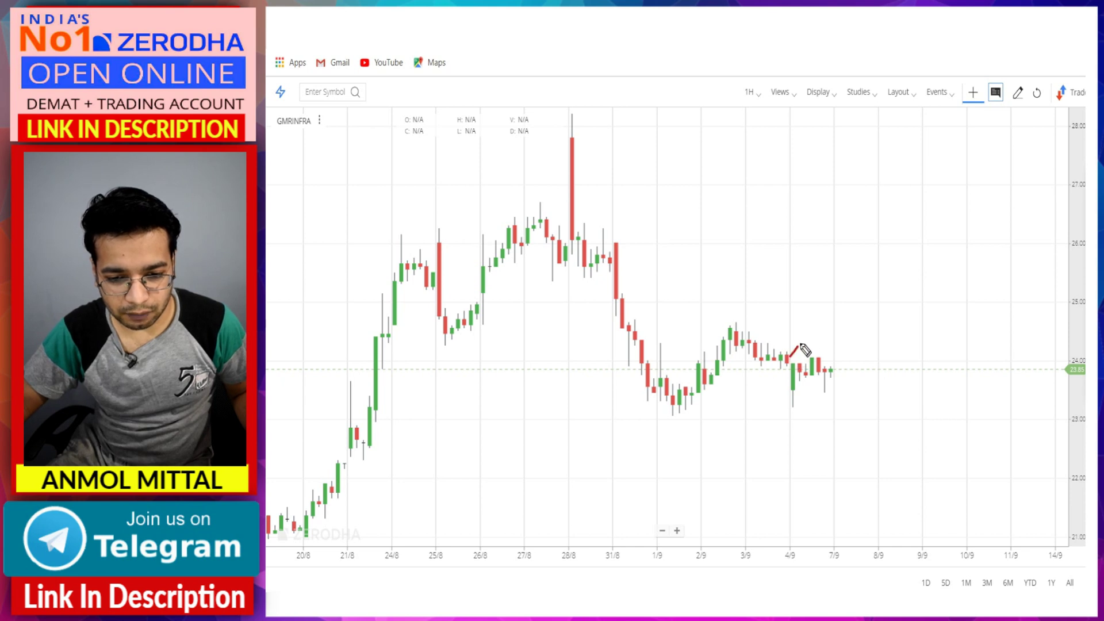
{"action": "left_click", "coordinate": [811, 326]}
{"action": "left_click", "coordinate": [825, 304]}
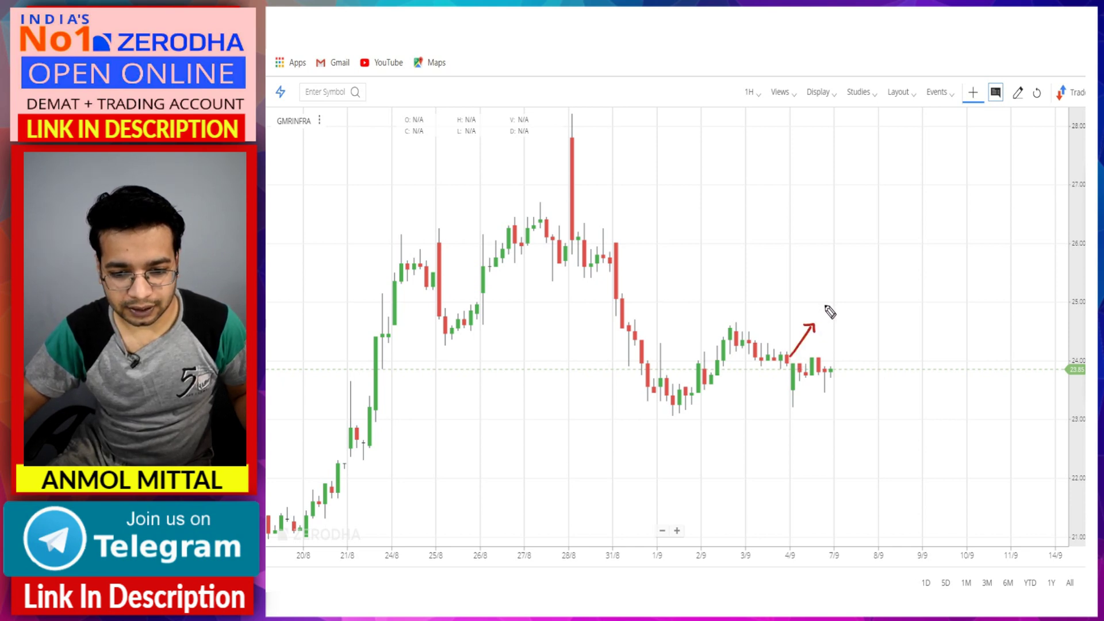
{"action": "left_click_drag", "start_coordinate": [825, 304], "coordinate": [826, 315]}
{"action": "mouse_move", "coordinate": [816, 311]}
{"action": "left_mouse_down"}
{"action": "mouse_move", "coordinate": [823, 324]}
{"action": "mouse_move", "coordinate": [812, 294]}
{"action": "left_mouse_up"}
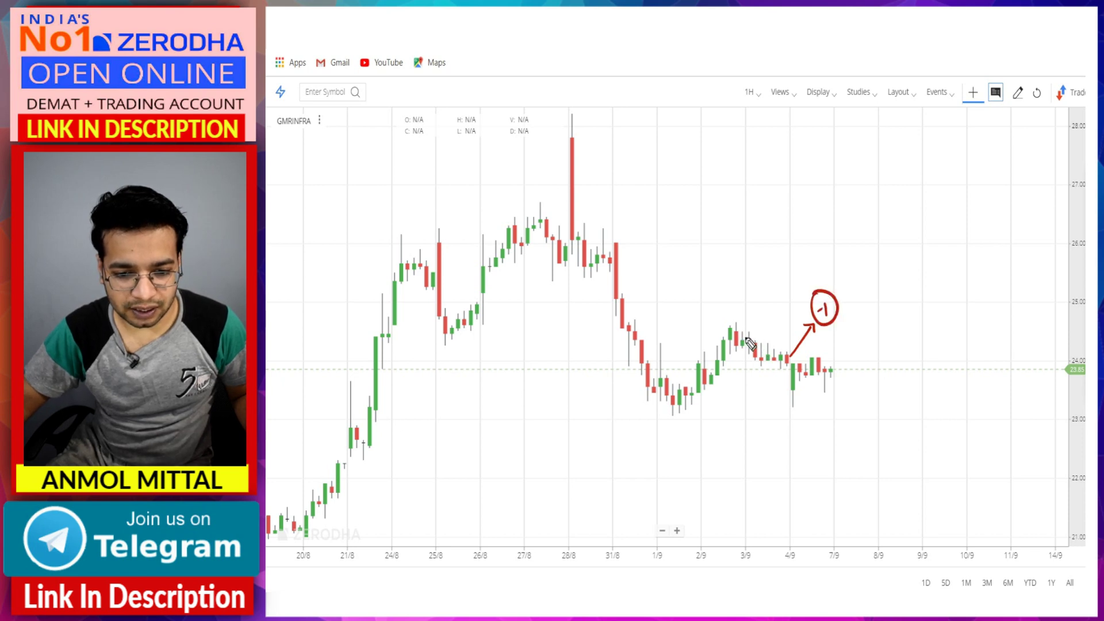
{"action": "left_click_drag", "start_coordinate": [742, 339], "coordinate": [785, 294]}
{"action": "mouse_move", "coordinate": [778, 276]}
{"action": "left_mouse_down"}
{"action": "mouse_move", "coordinate": [770, 292]}
{"action": "mouse_move", "coordinate": [790, 281]}
{"action": "left_mouse_up"}
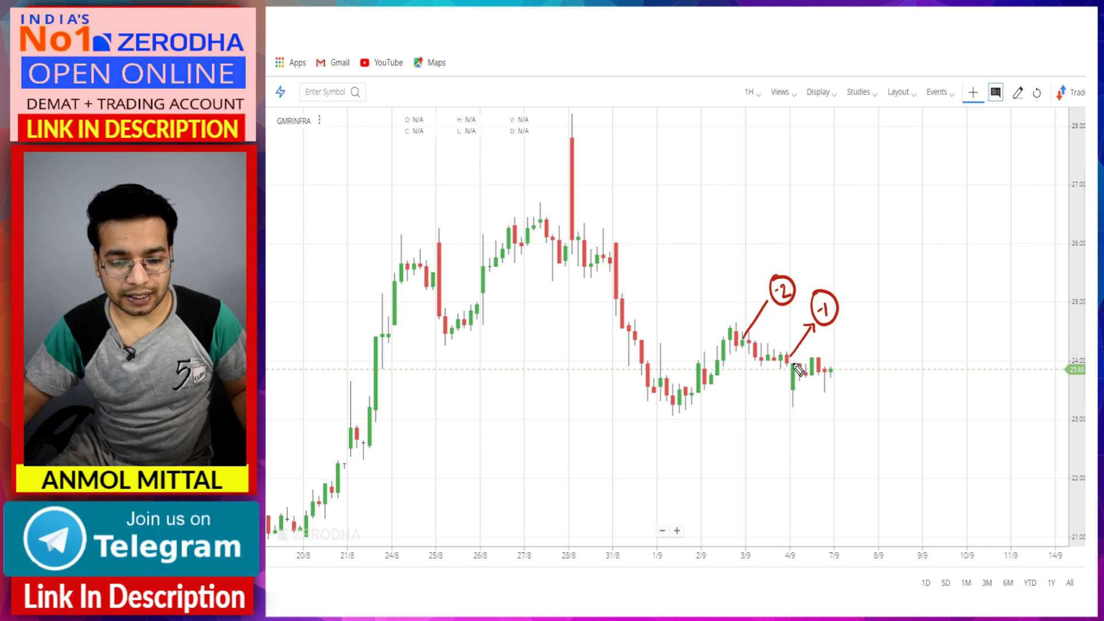
Step: Draw a red dashed line at the -1 close with a small arrow at the last day's candles, and return to the Streak scan condition
{"action": "left_click_drag", "start_coordinate": [730, 361], "coordinate": [888, 354]}
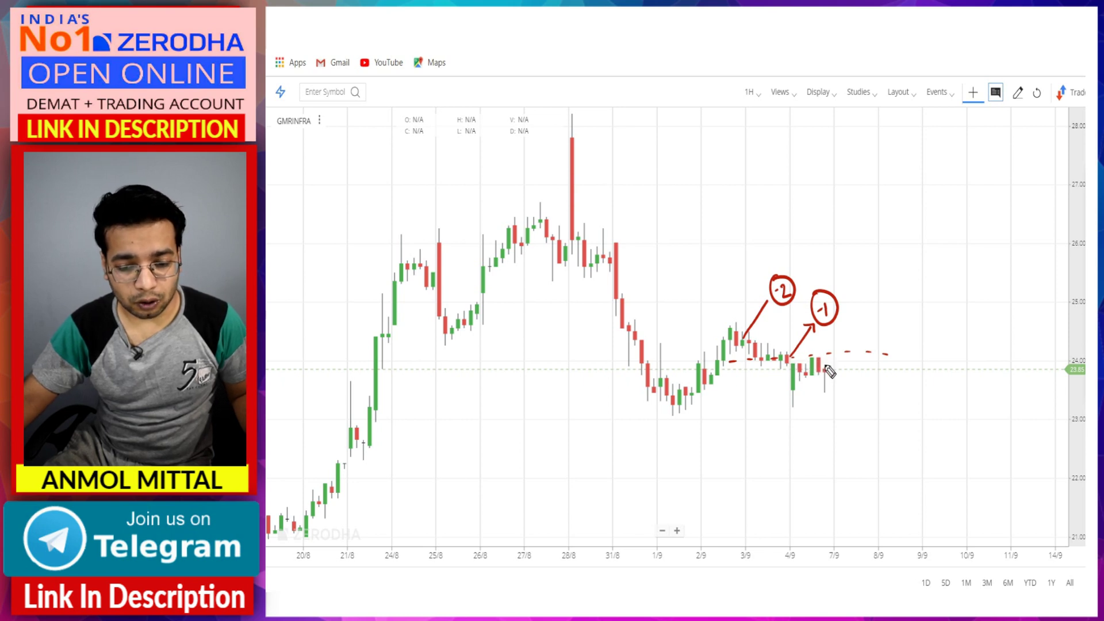
{"action": "mouse_move", "coordinate": [825, 363]}
{"action": "left_mouse_down"}
{"action": "mouse_move", "coordinate": [839, 361]}
{"action": "mouse_move", "coordinate": [828, 367]}
{"action": "left_mouse_up"}
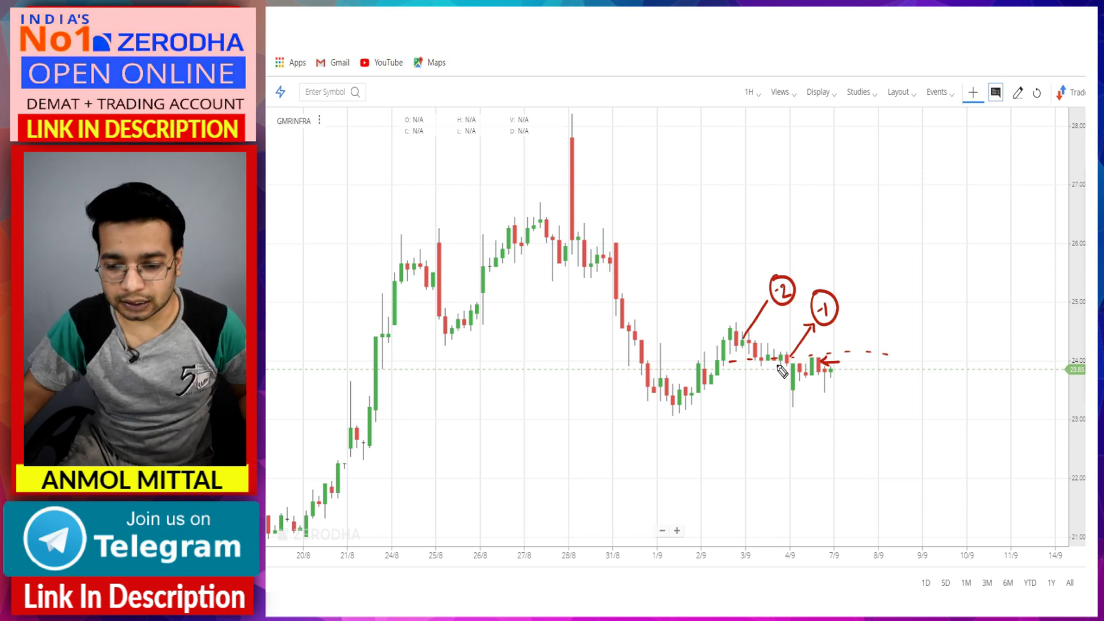
{"action": "left_click", "coordinate": [1085, 303]}
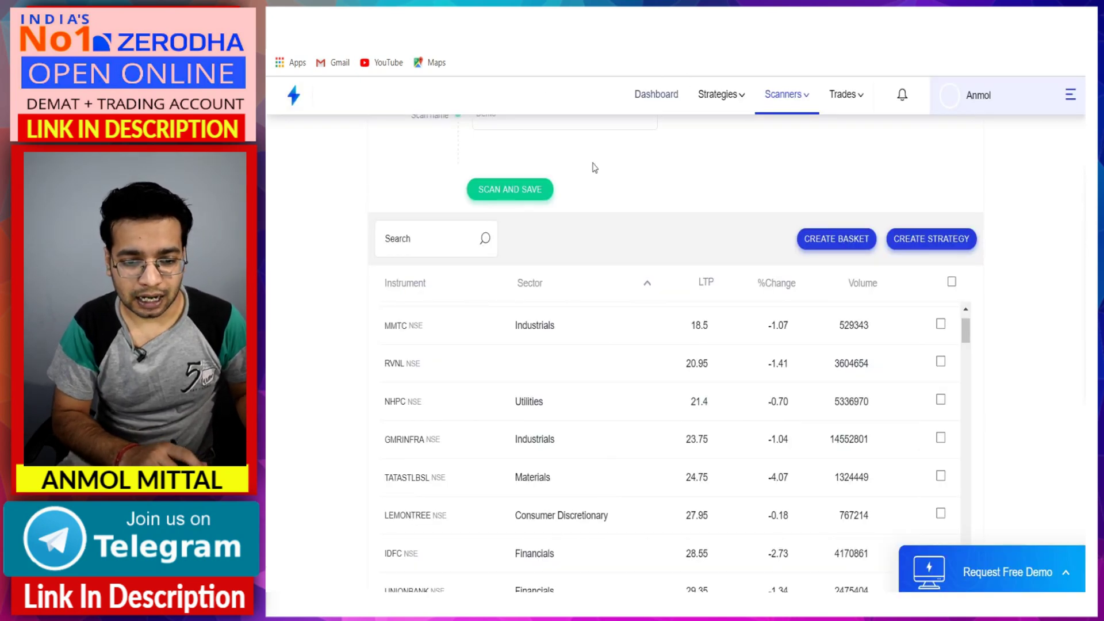
{"action": "scroll", "coordinate": [594, 167], "scroll_direction": "up", "scroll_amount": 5}
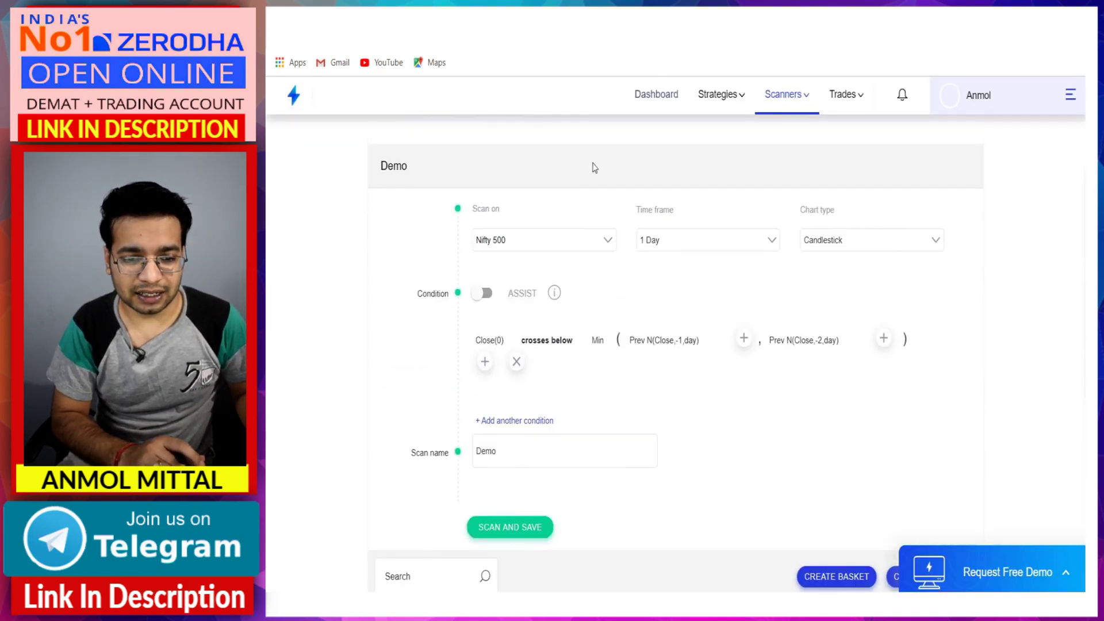
Step: Remove the Min function from the scan condition and browse the math functions available in its place
{"action": "mouse_move", "coordinate": [877, 339]}
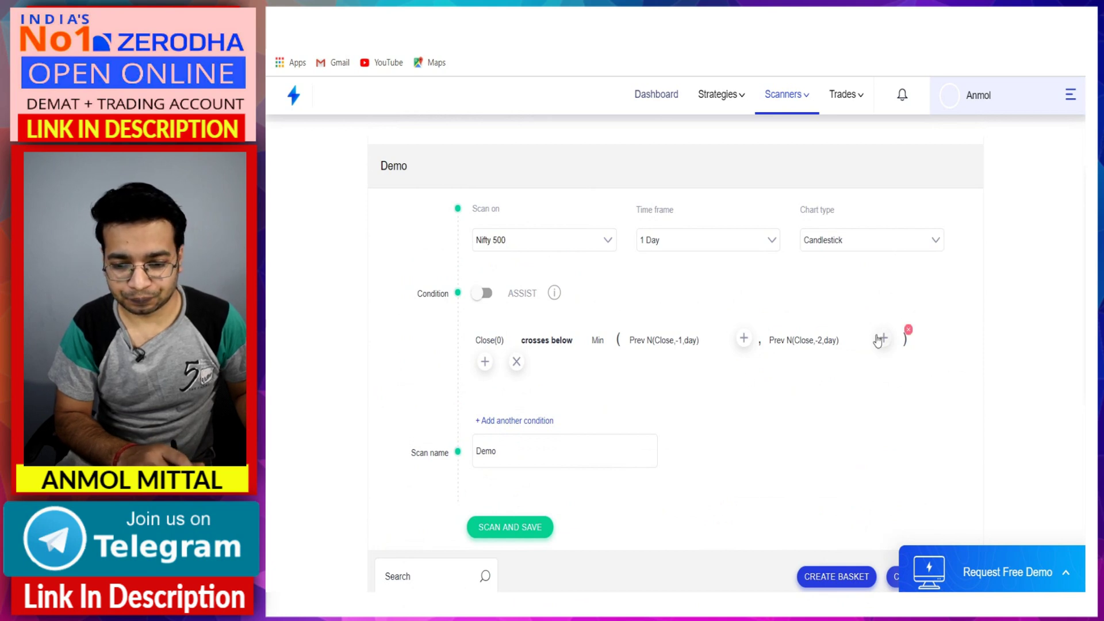
{"action": "left_click", "coordinate": [907, 329]}
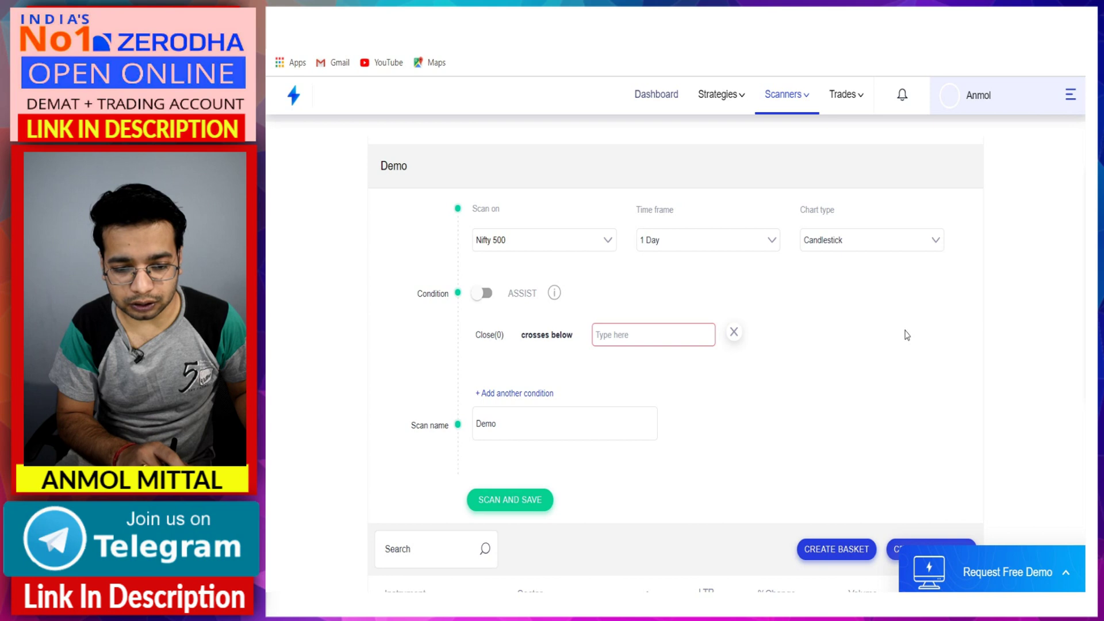
{"action": "left_click", "coordinate": [628, 337]}
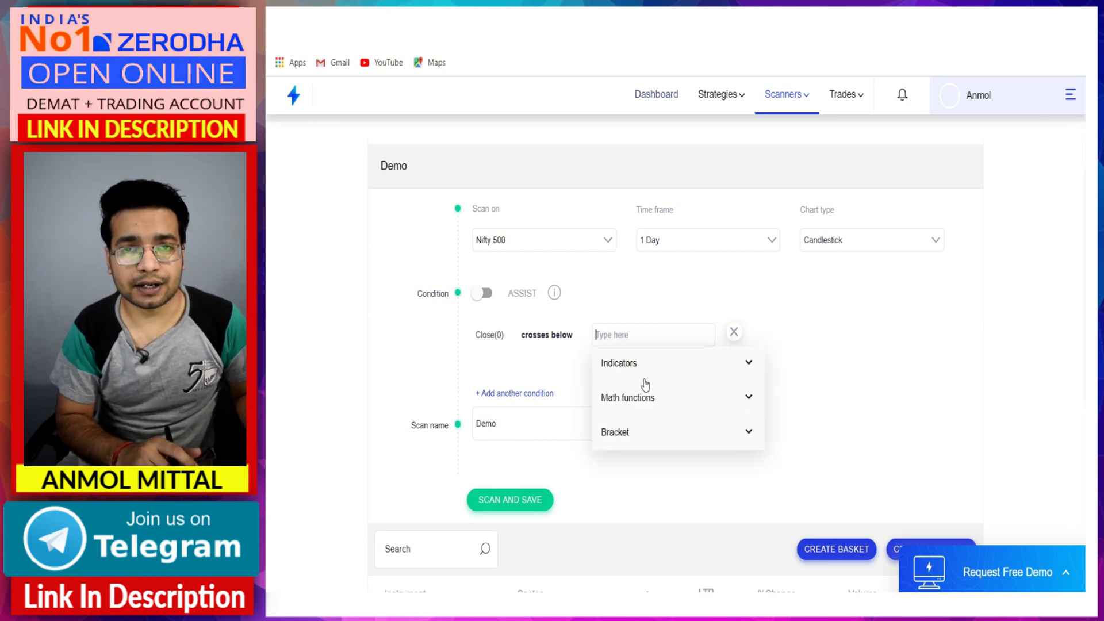
{"action": "scroll", "coordinate": [645, 384], "scroll_direction": "down", "scroll_amount": 2}
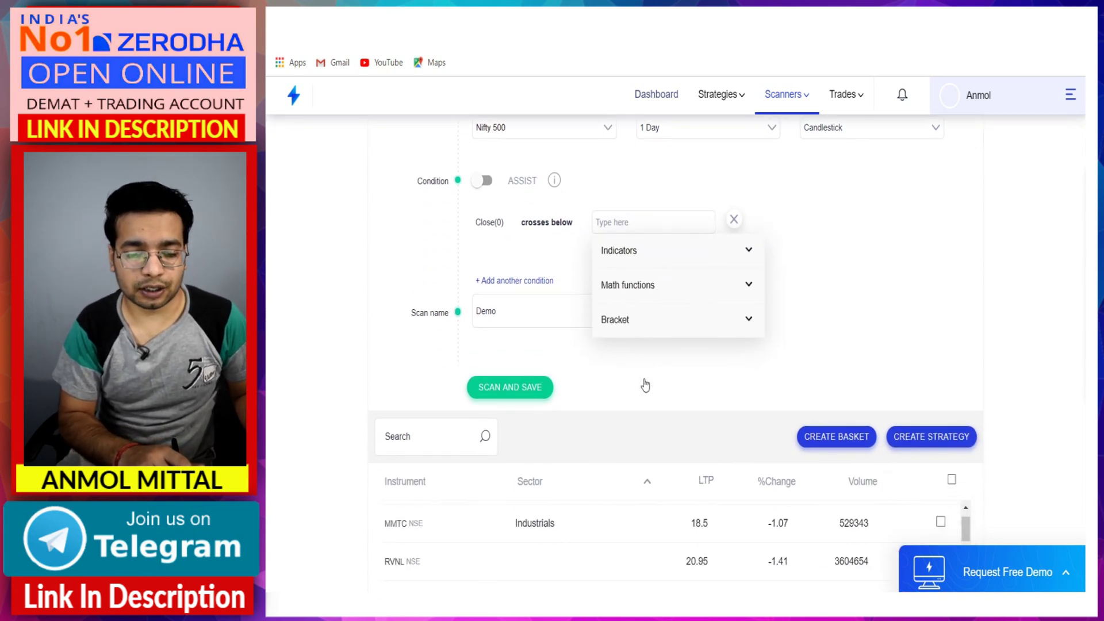
{"action": "left_click", "coordinate": [661, 294]}
{"action": "scroll", "coordinate": [672, 399], "scroll_direction": "down", "scroll_amount": 2}
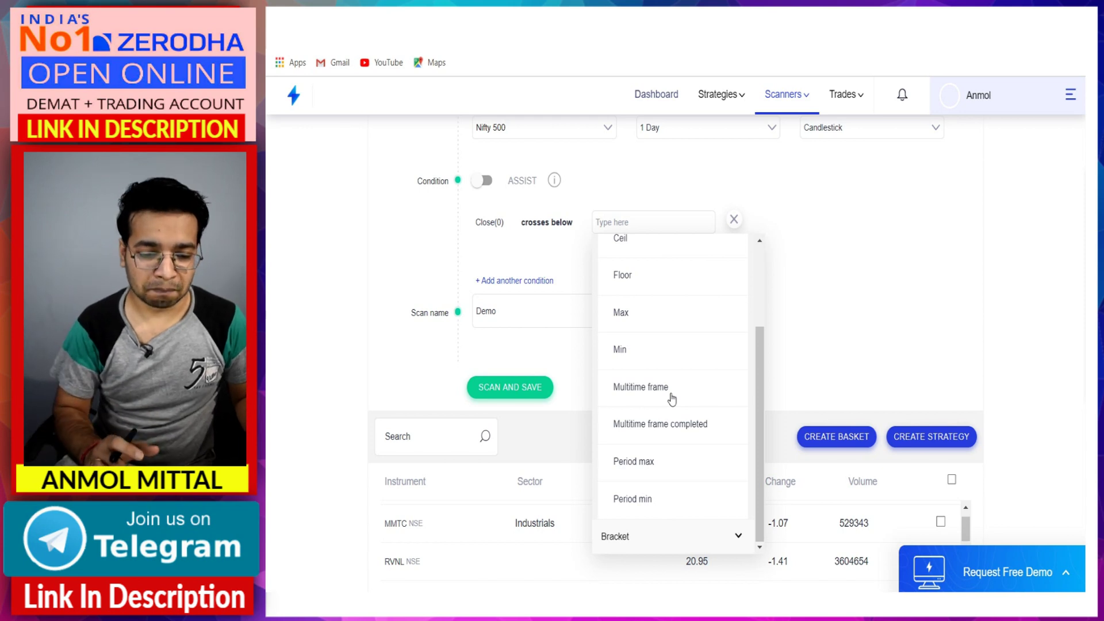
{"action": "left_click", "coordinate": [878, 273]}
{"action": "scroll", "coordinate": [879, 294], "scroll_direction": "up", "scroll_amount": 2}
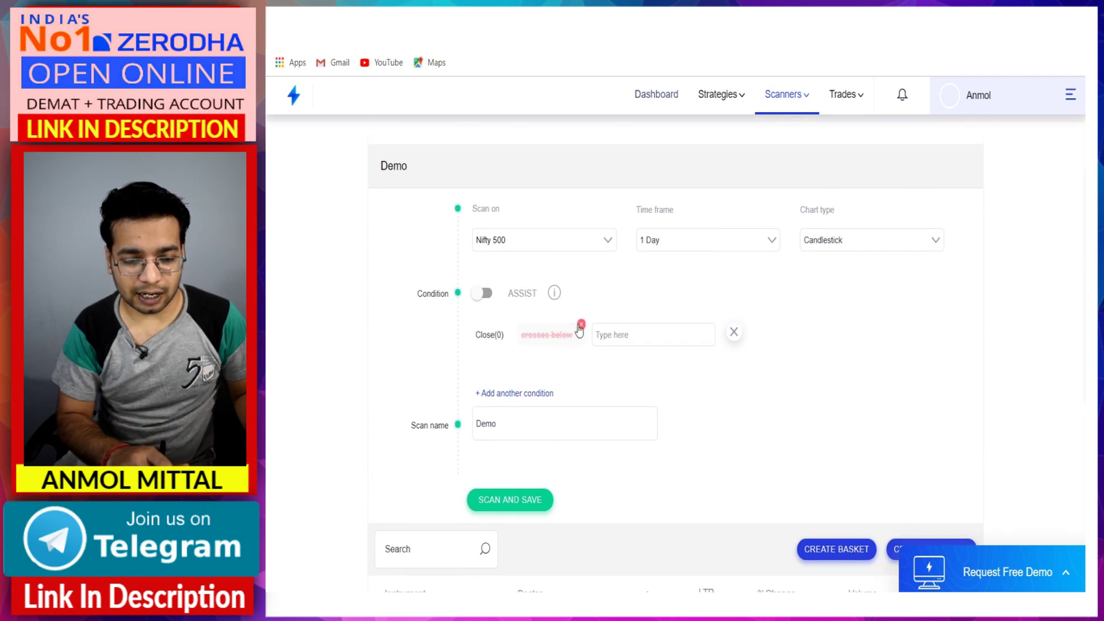
Step: Replace the crosses below comparator after Close(0) with higher than
{"action": "left_click", "coordinate": [579, 324]}
{"action": "left_click", "coordinate": [545, 341]}
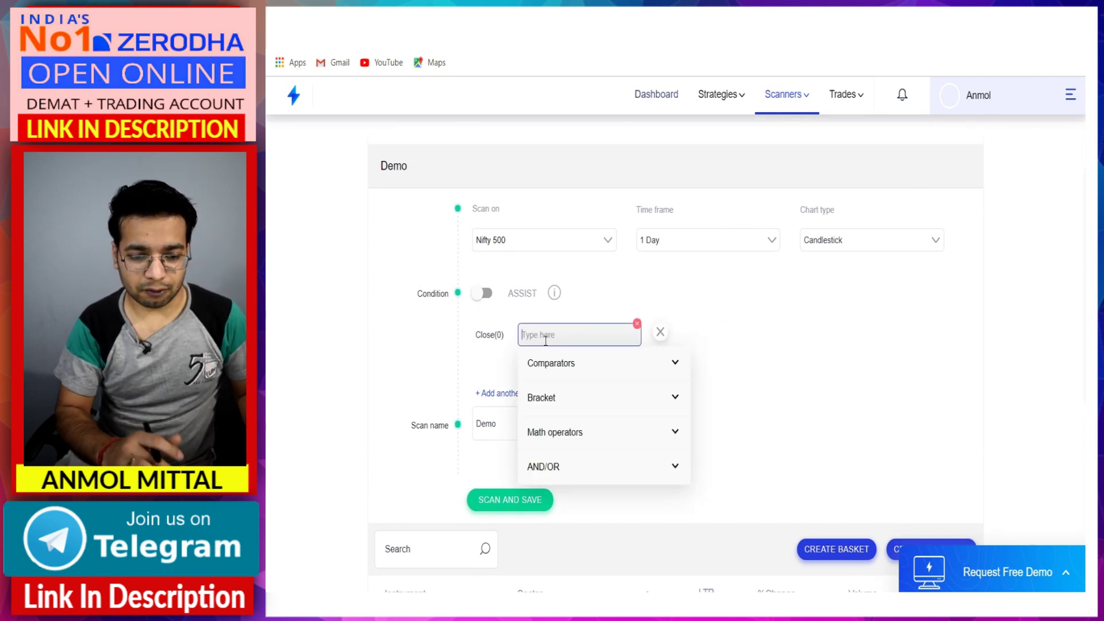
{"action": "type", "text": "high"}
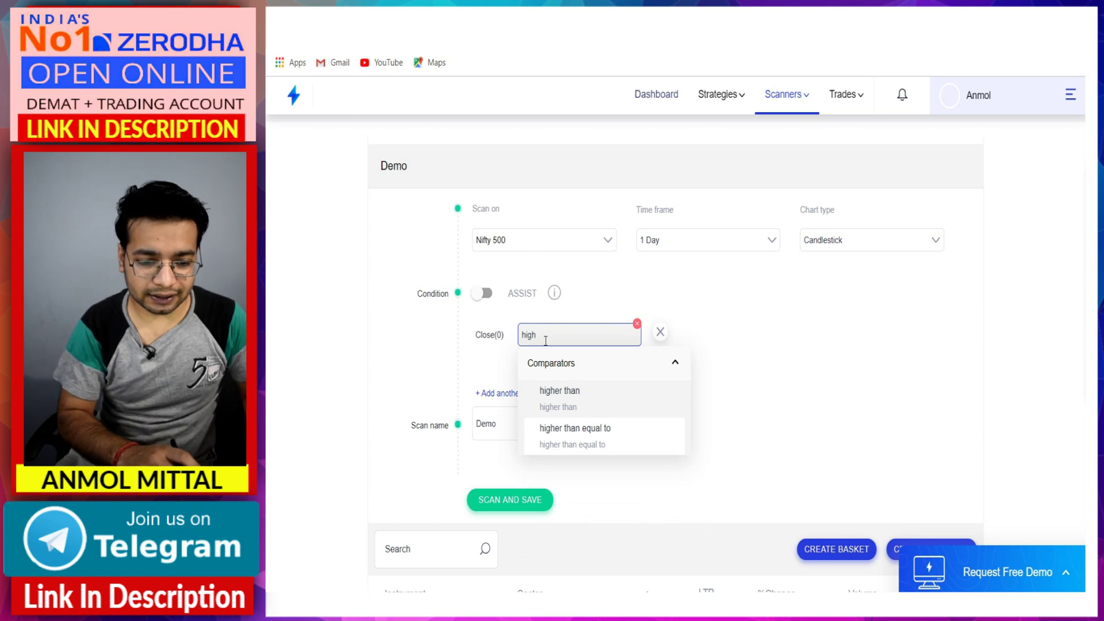
{"action": "left_click", "coordinate": [560, 395]}
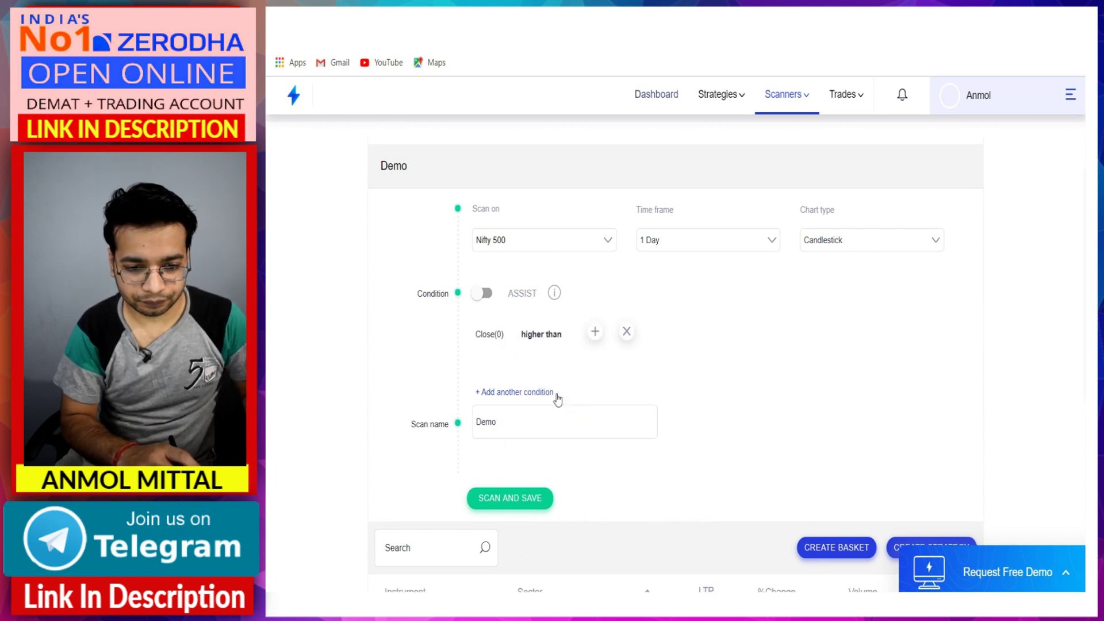
Step: Compare the close against the Supertrend indicator with period 7, multiplier 3 and offset 0
{"action": "left_click", "coordinate": [597, 332]}
{"action": "left_click", "coordinate": [629, 338]}
{"action": "type", "text": "super"}
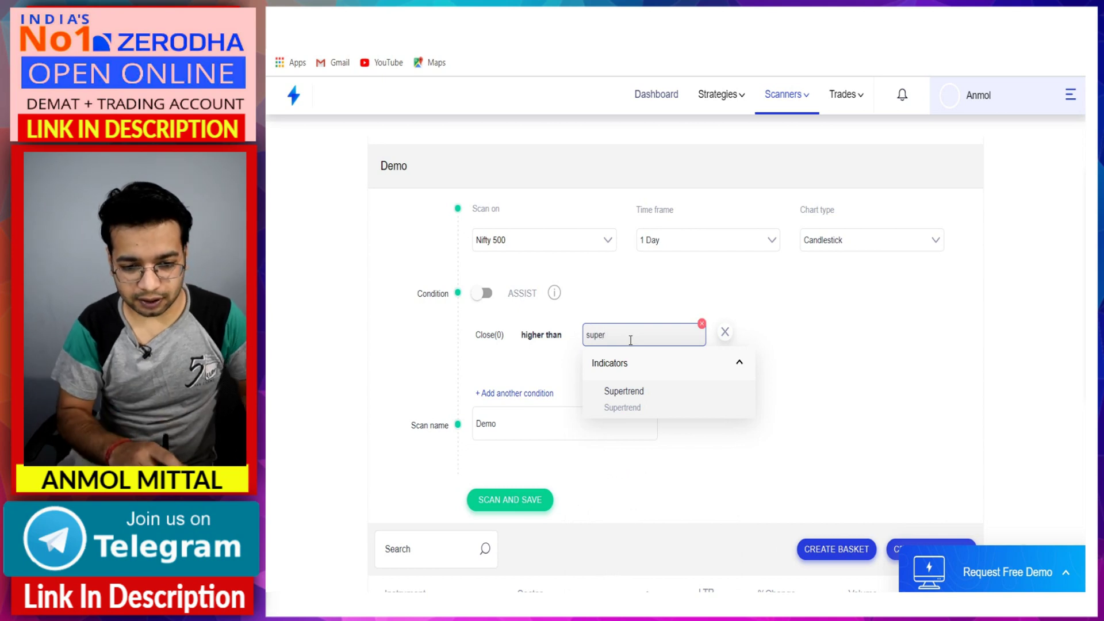
{"action": "left_click", "coordinate": [624, 392]}
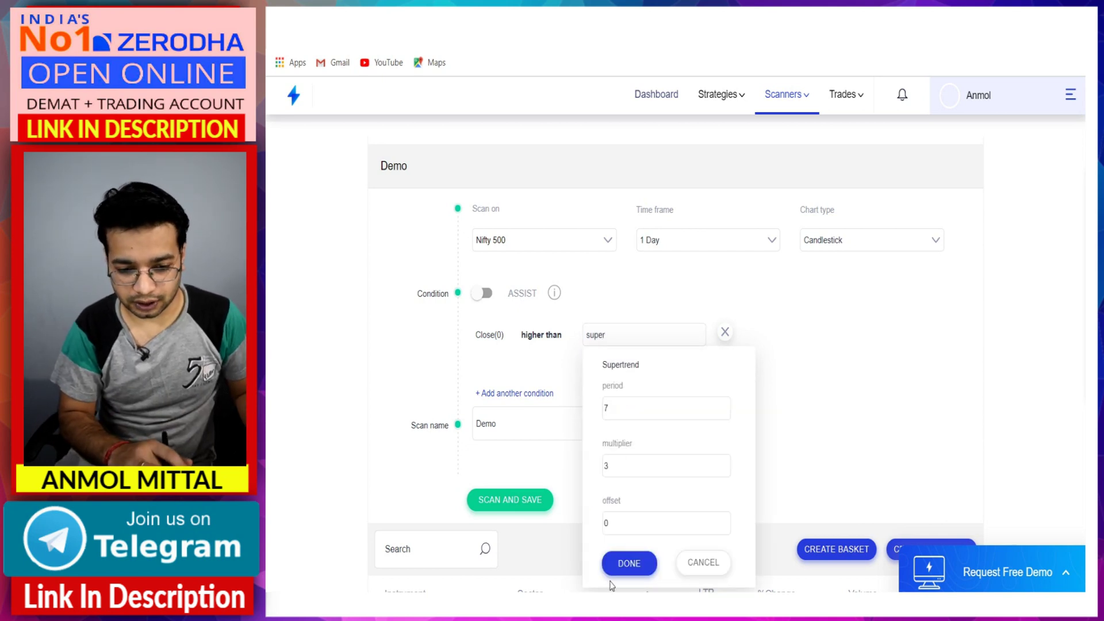
{"action": "left_click", "coordinate": [617, 563]}
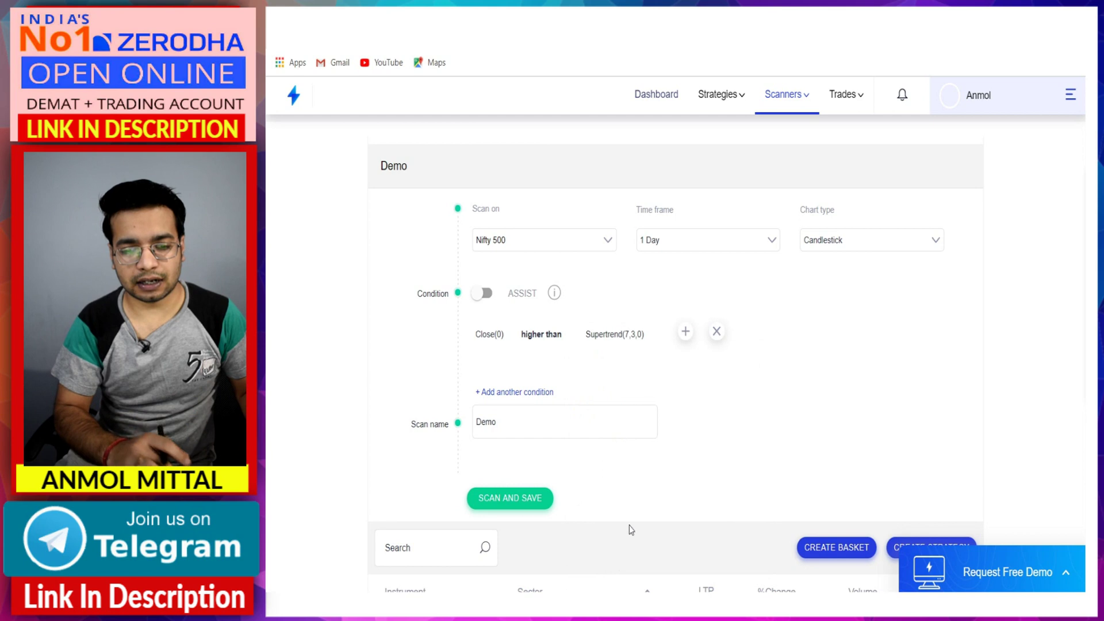
Step: Set the scan's time frame to 15 Minutes
{"action": "left_click", "coordinate": [749, 242]}
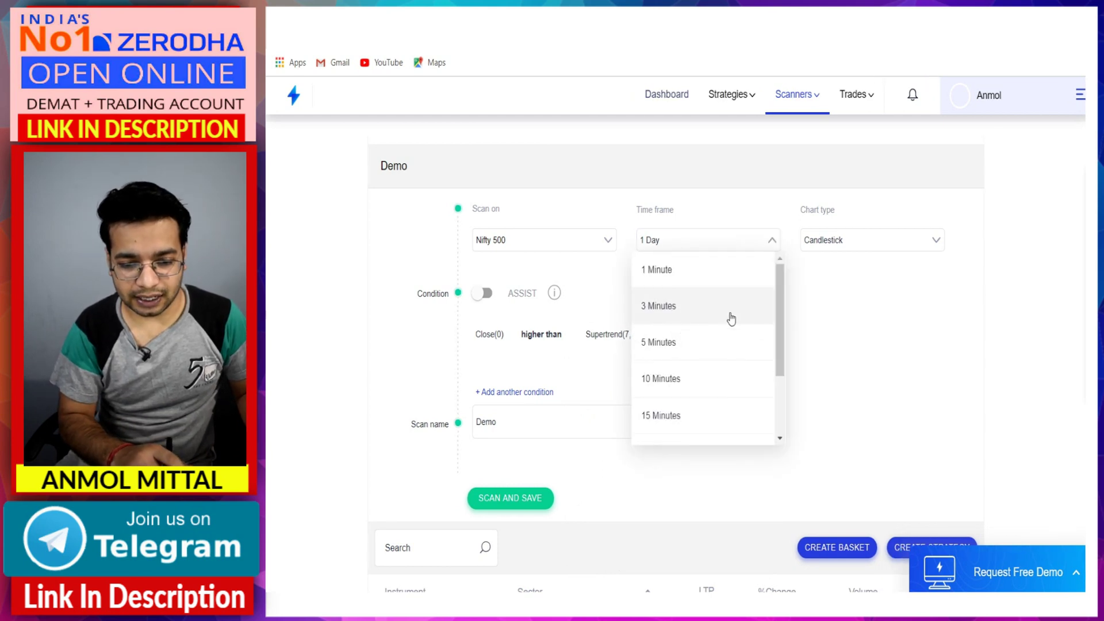
{"action": "left_click", "coordinate": [678, 417]}
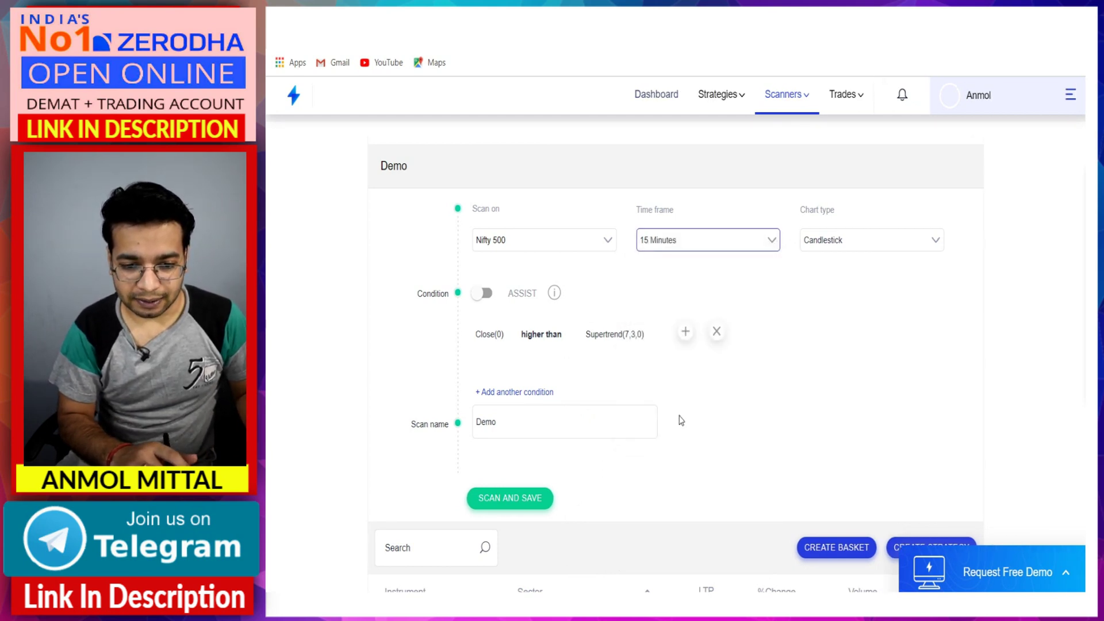
{"action": "left_click", "coordinate": [759, 296]}
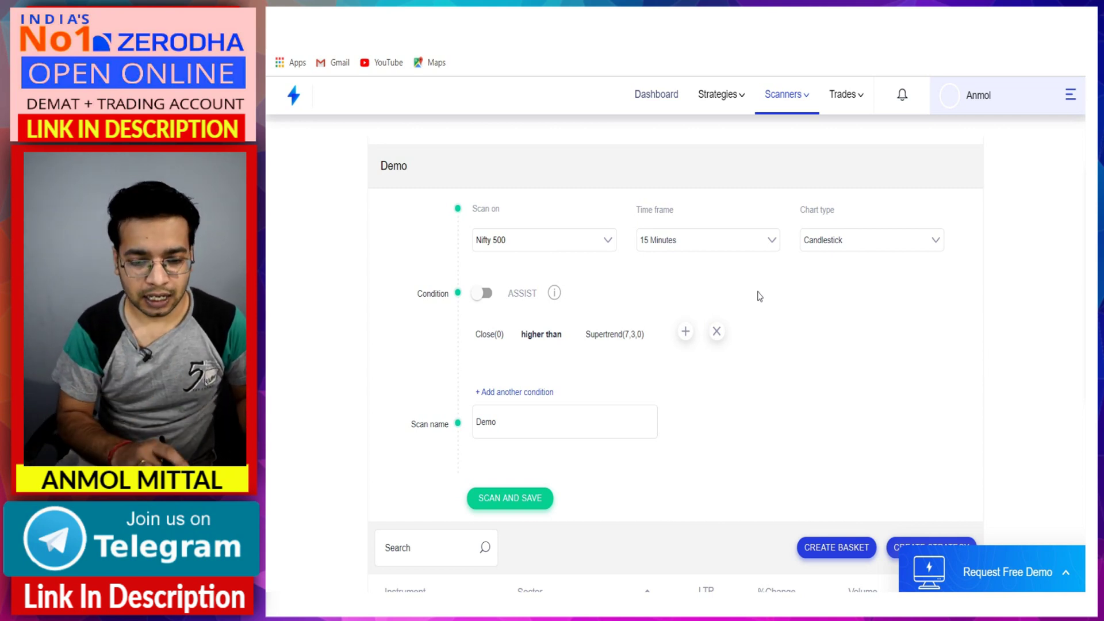
Step: Append an and operator after the Supertrend term in the scan condition
{"action": "left_click", "coordinate": [684, 331]}
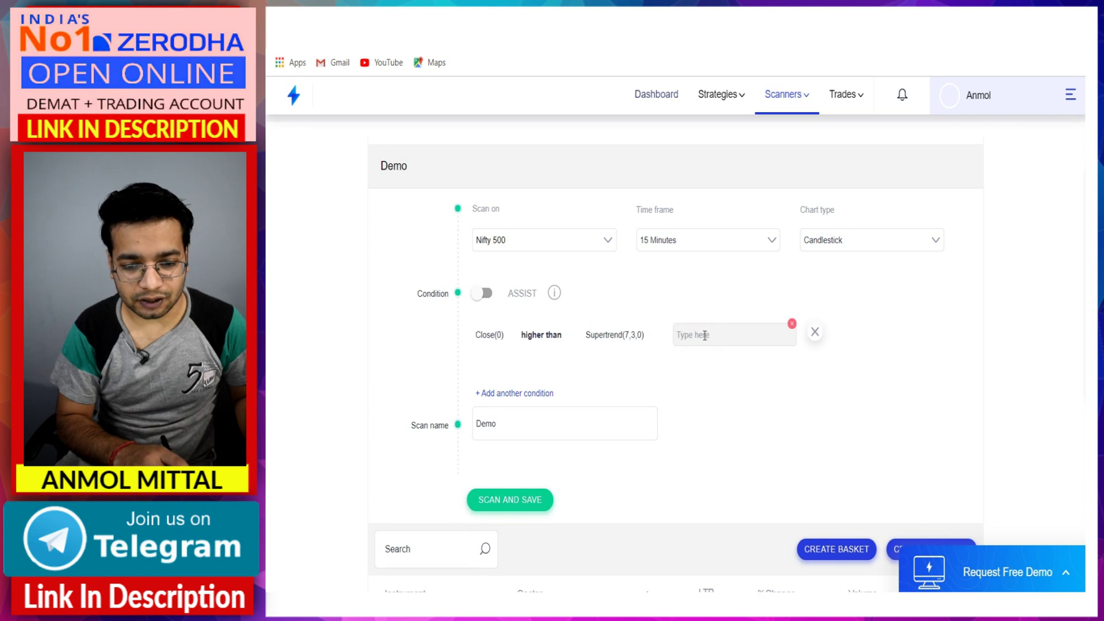
{"action": "left_click", "coordinate": [704, 335]}
{"action": "type", "text": "and"}
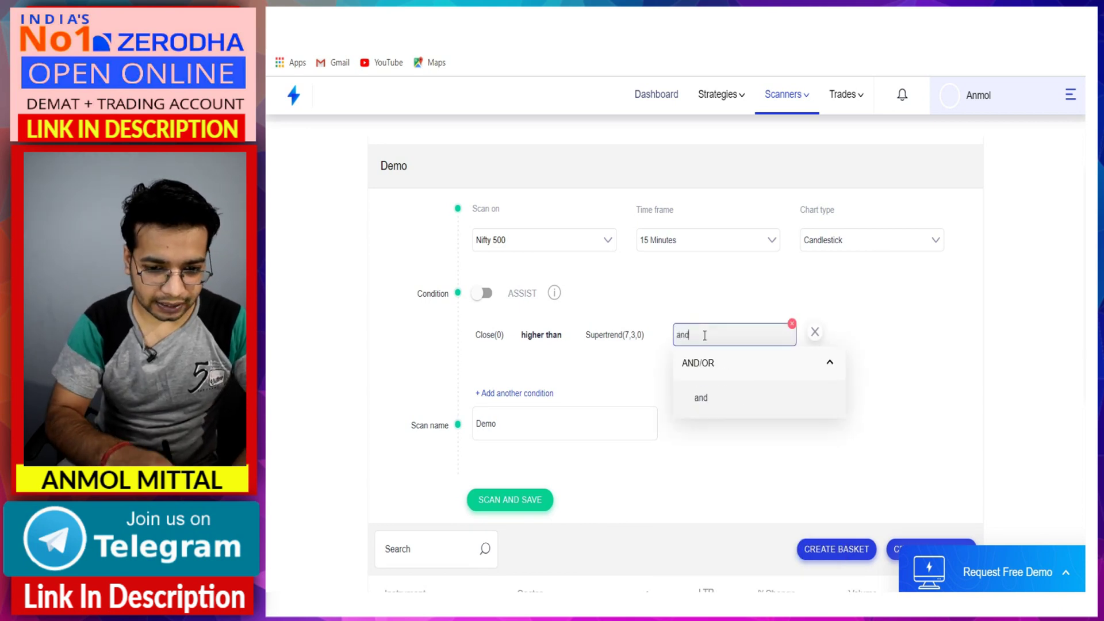
{"action": "left_click", "coordinate": [706, 409]}
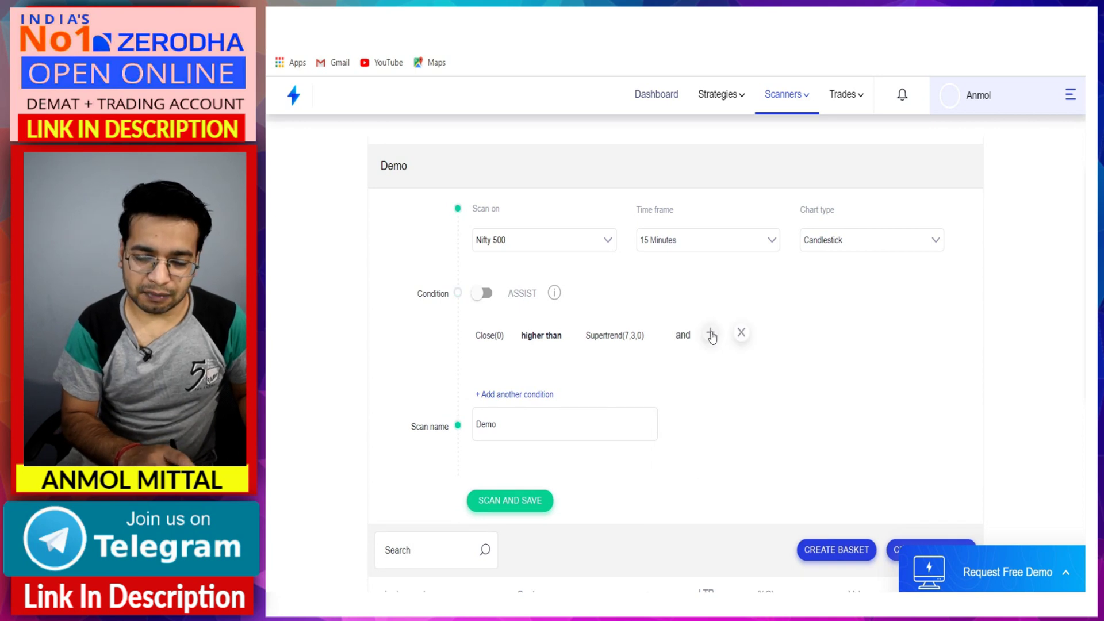
Step: Start the second comparison with Close at offset 0 followed by the higher than comparator
{"action": "left_click", "coordinate": [737, 334]}
{"action": "type", "text": "clos"}
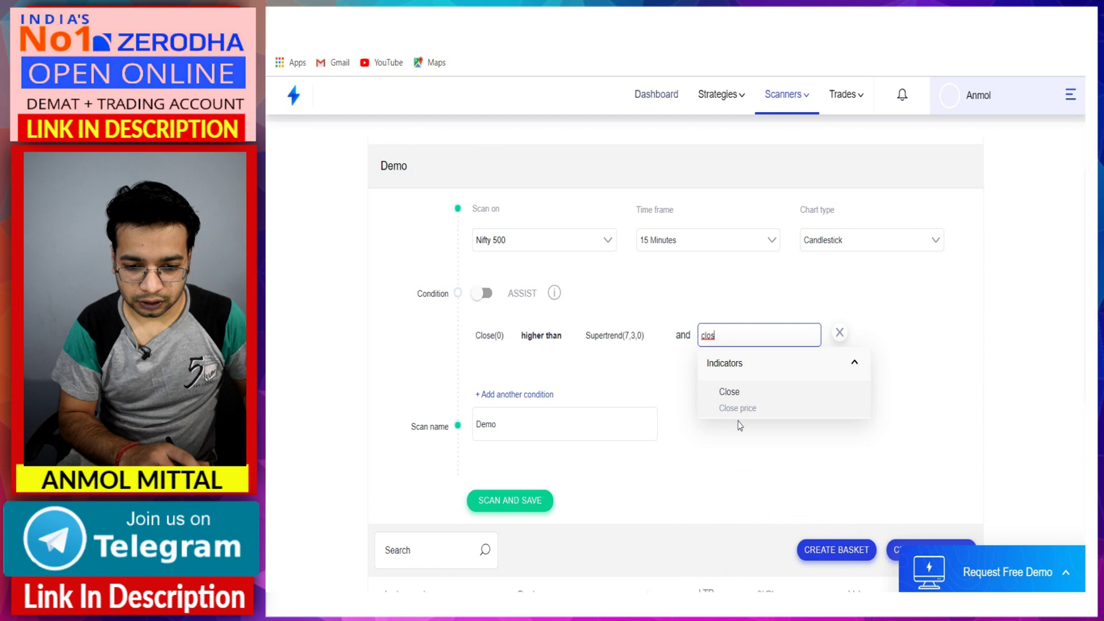
{"action": "left_click", "coordinate": [734, 410]}
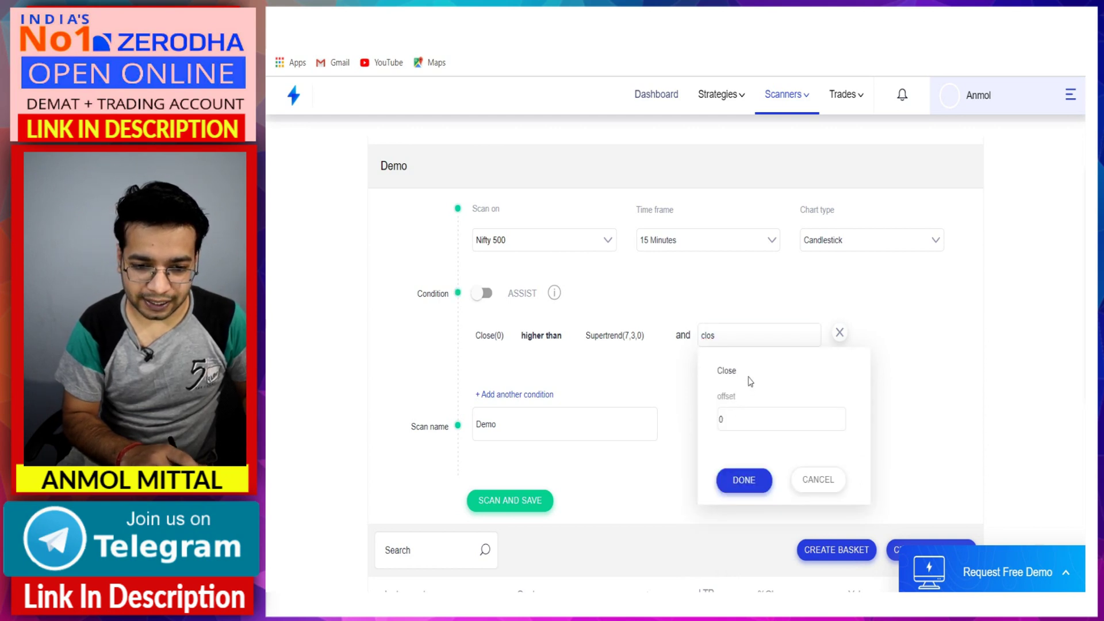
{"action": "left_click", "coordinate": [734, 487]}
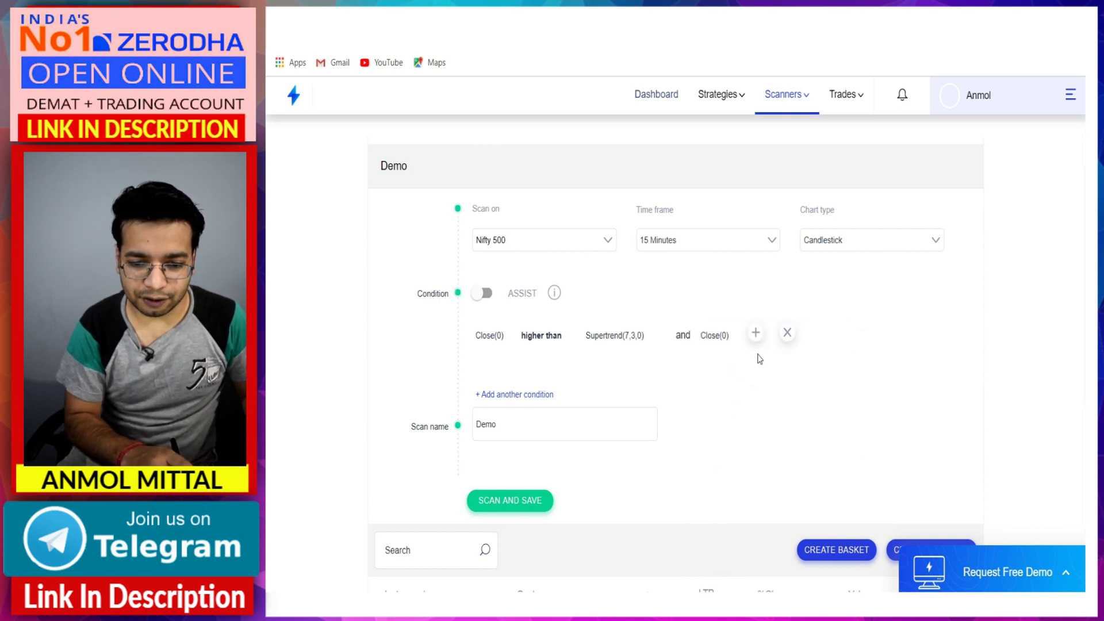
{"action": "left_click", "coordinate": [756, 333]}
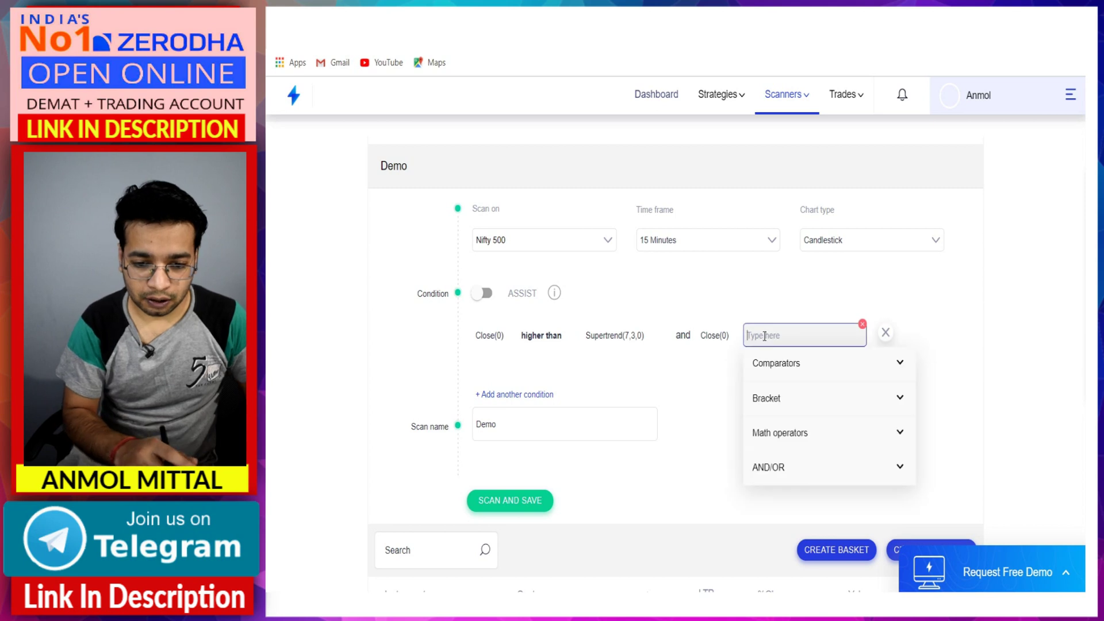
{"action": "type", "text": "higher"}
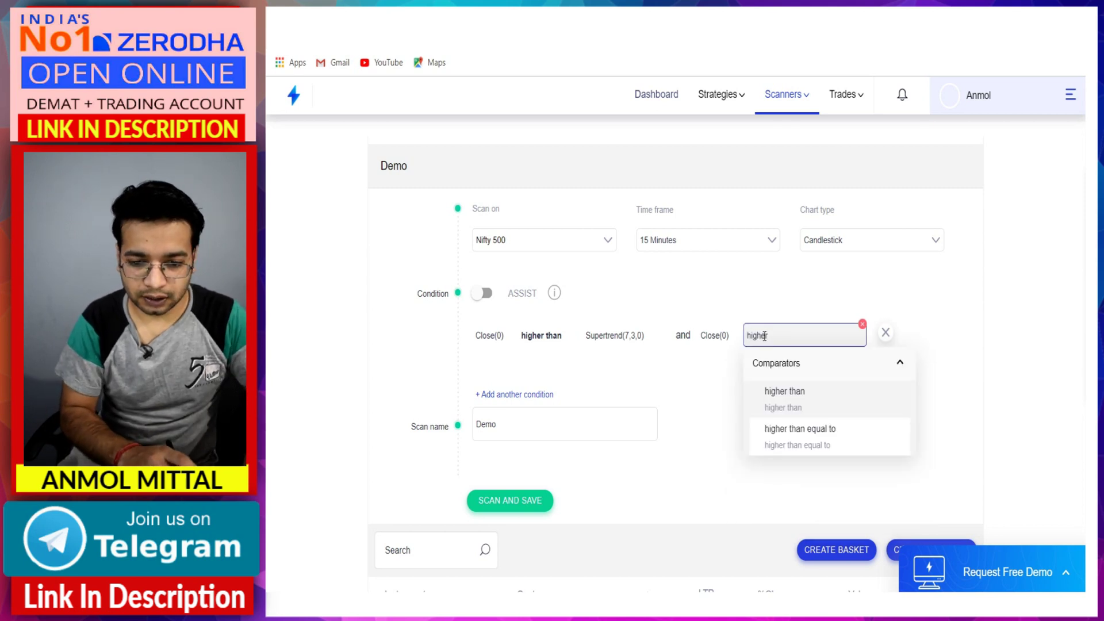
{"action": "left_click", "coordinate": [774, 397]}
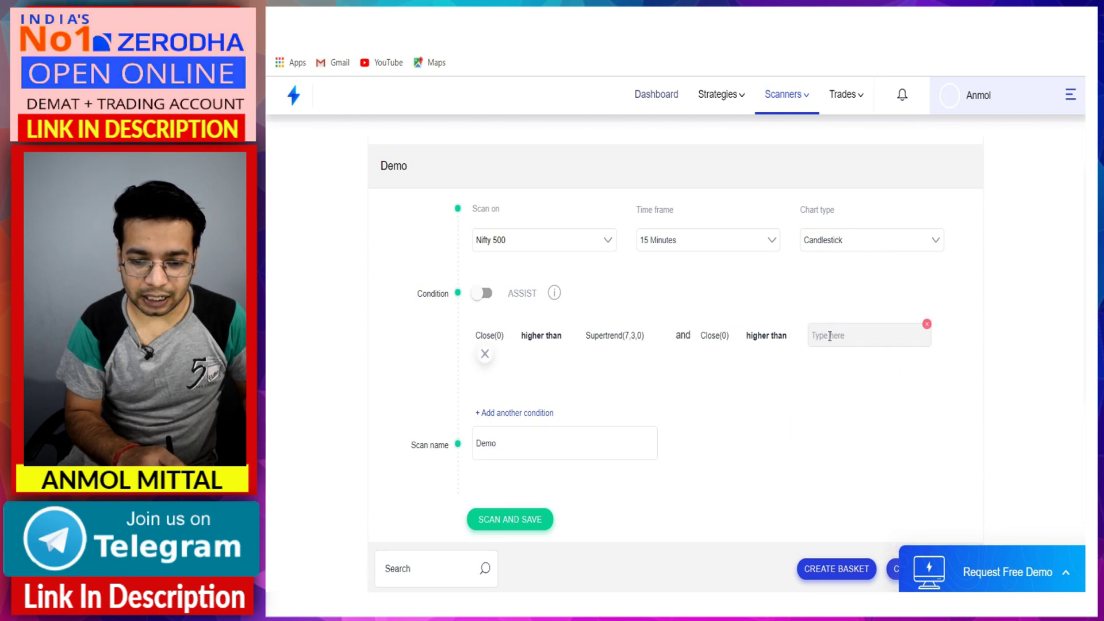
Step: Use the Multitime frame function on the second comparison's other side, with its time frame set to hour
{"action": "left_click", "coordinate": [829, 336]}
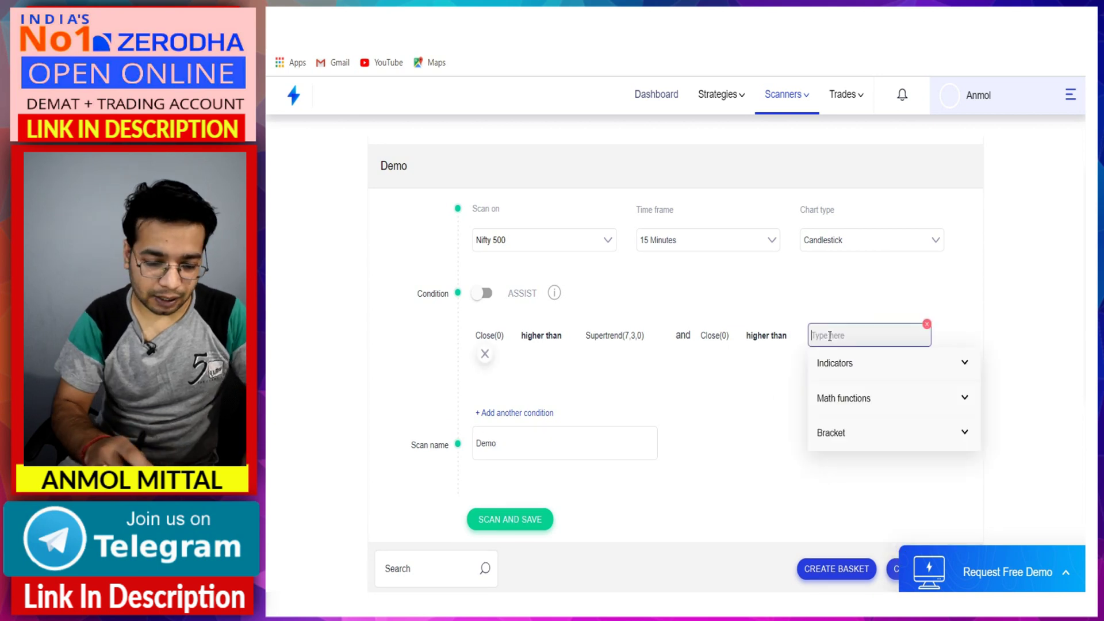
{"action": "left_click", "coordinate": [859, 399]}
{"action": "scroll", "coordinate": [863, 494], "scroll_direction": "down", "scroll_amount": 3}
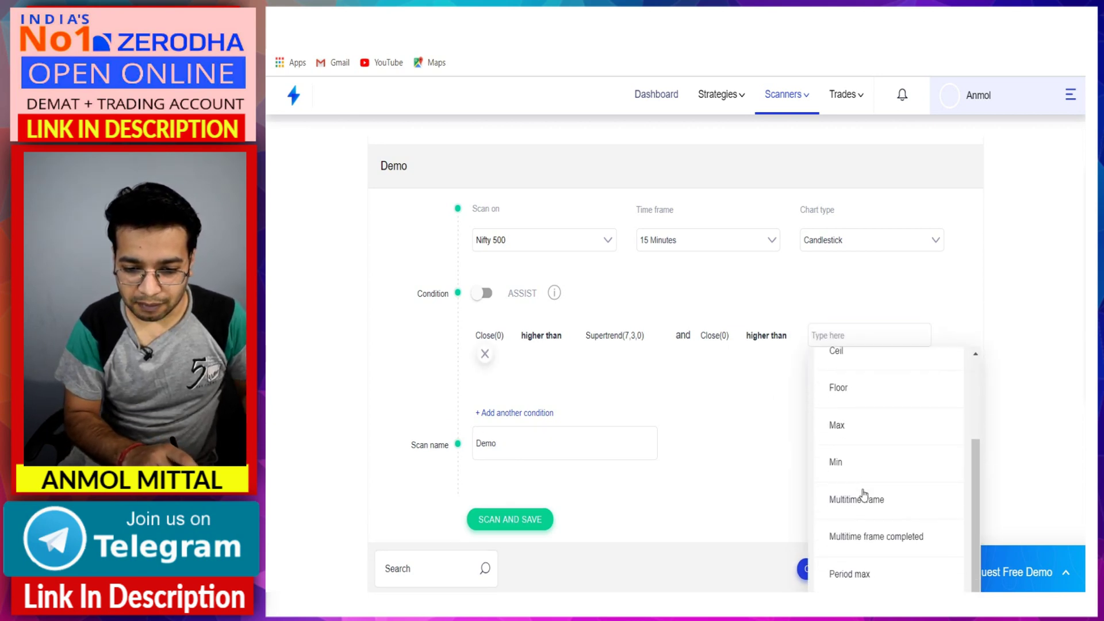
{"action": "left_click", "coordinate": [859, 500]}
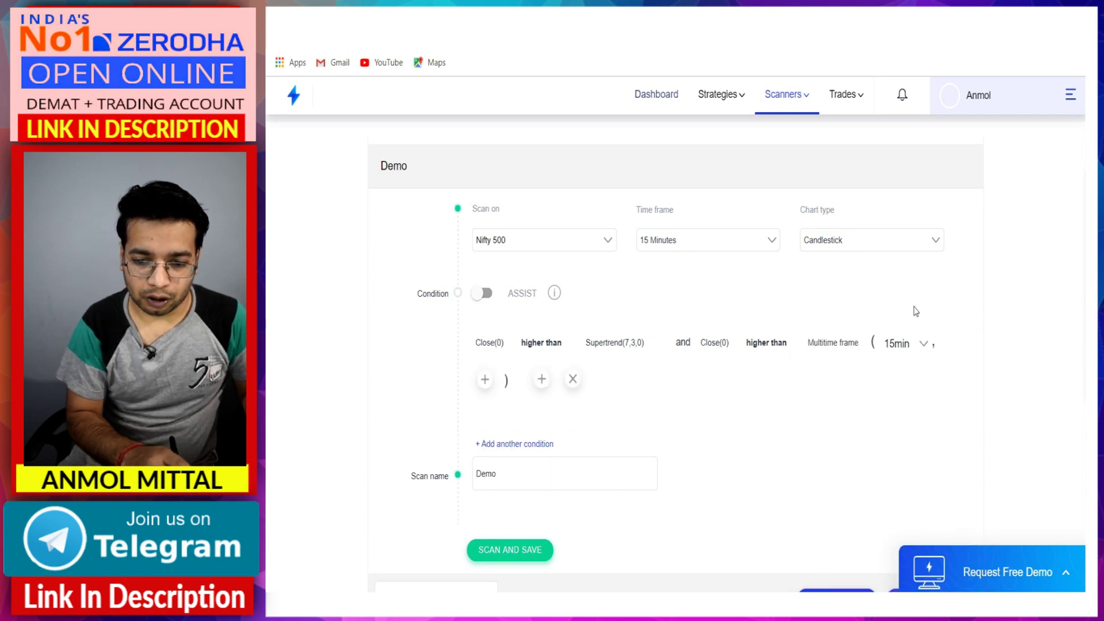
{"action": "left_click", "coordinate": [913, 348]}
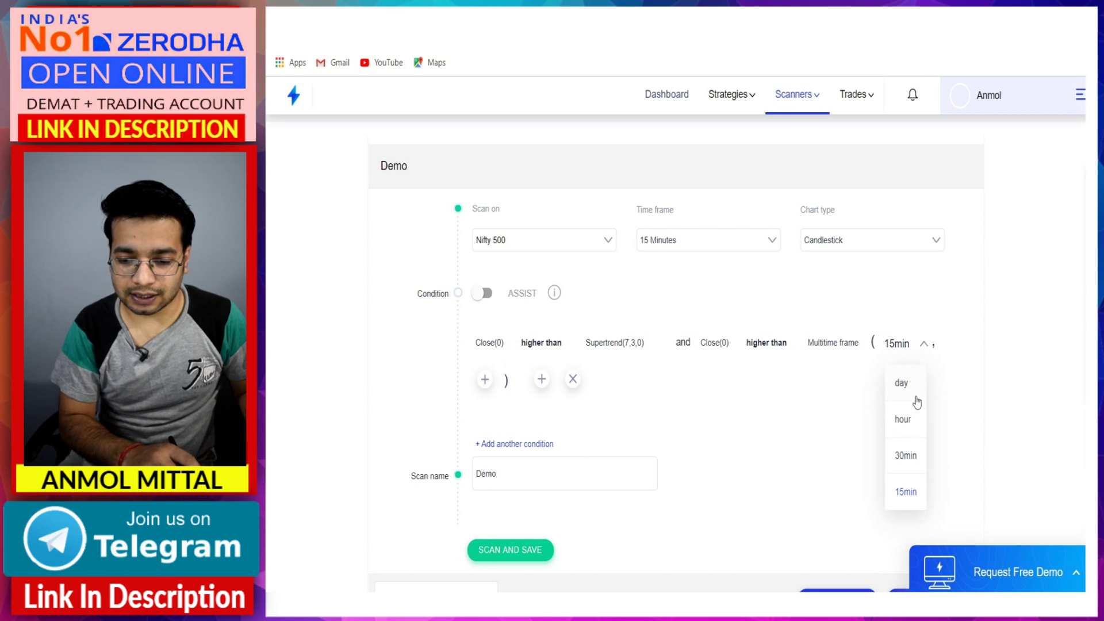
{"action": "left_click", "coordinate": [904, 420]}
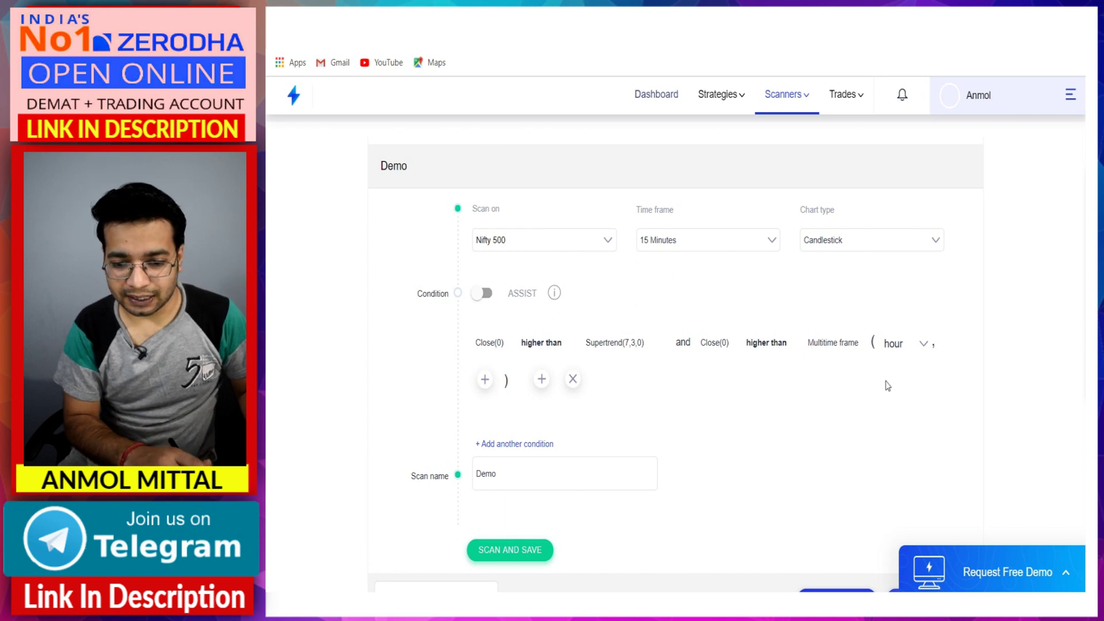
Step: Fill the Multitime frame function's empty argument with Supertrend using period 7, multiplier 3 and offset 0
{"action": "left_click", "coordinate": [484, 380]}
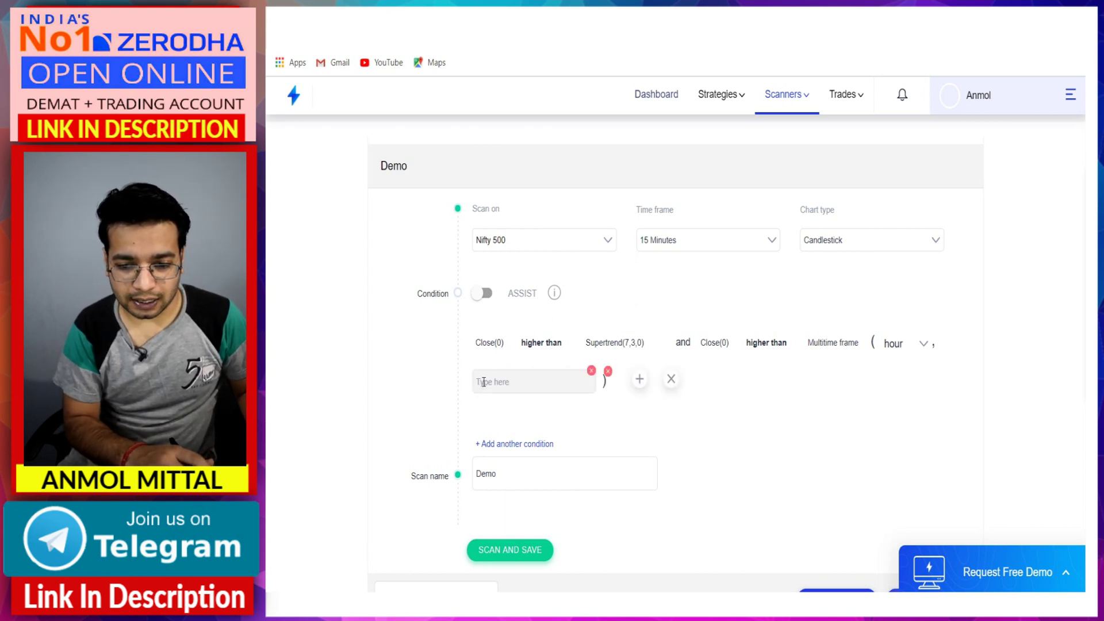
{"action": "left_click", "coordinate": [512, 380]}
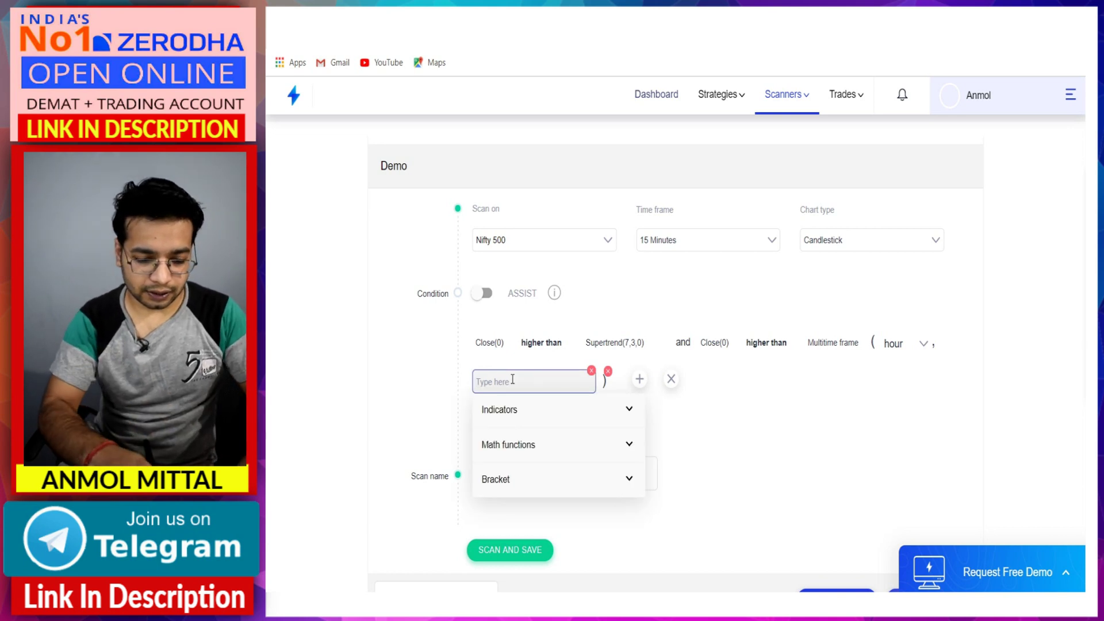
{"action": "type", "text": "super"}
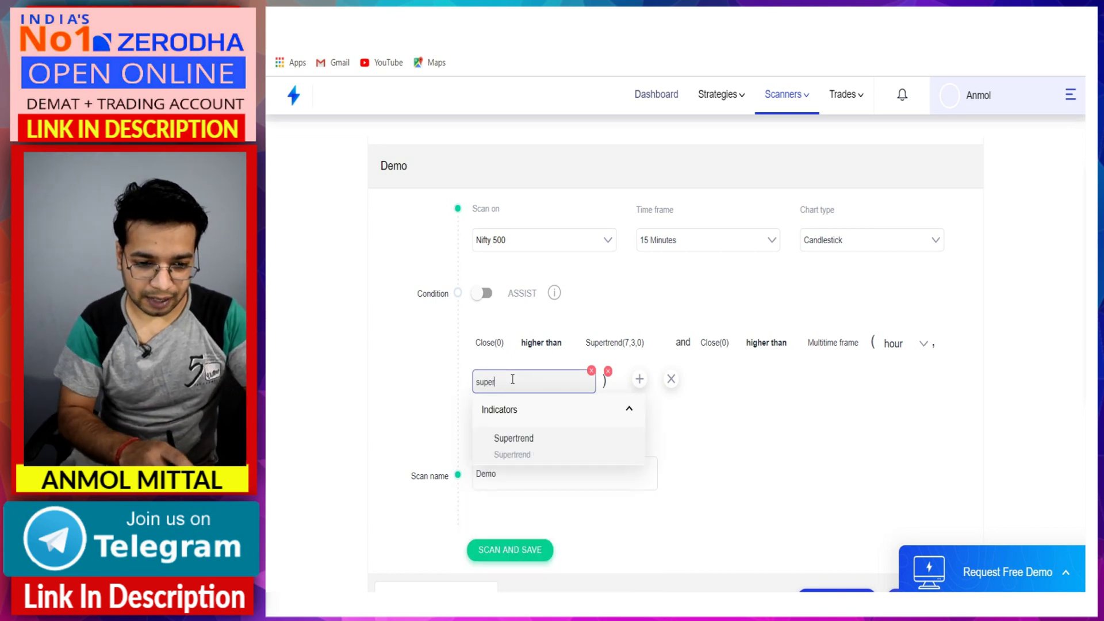
{"action": "left_click", "coordinate": [505, 439]}
{"action": "scroll", "coordinate": [512, 495], "scroll_direction": "down", "scroll_amount": 9}
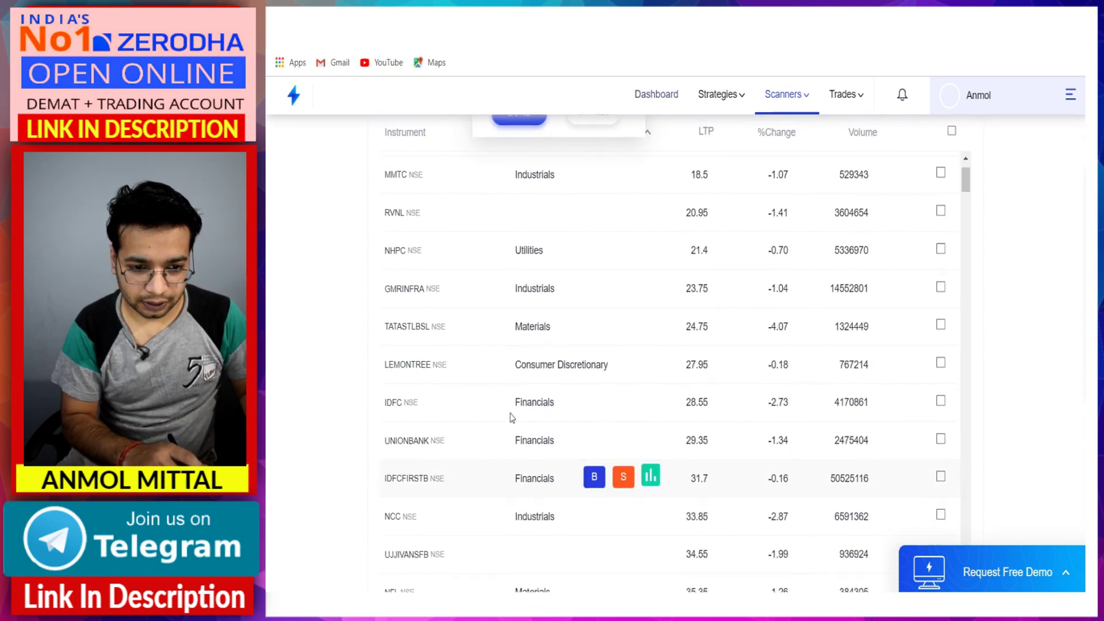
{"action": "scroll", "coordinate": [510, 419], "scroll_direction": "up", "scroll_amount": 1}
{"action": "scroll", "coordinate": [510, 418], "scroll_direction": "up", "scroll_amount": 6}
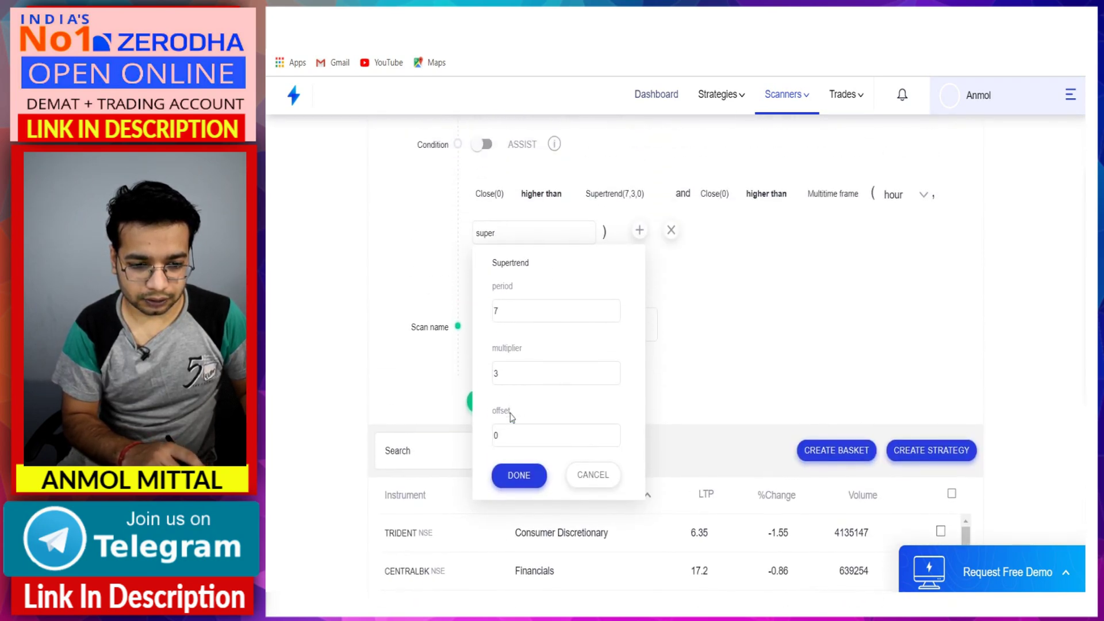
{"action": "left_click", "coordinate": [511, 453]}
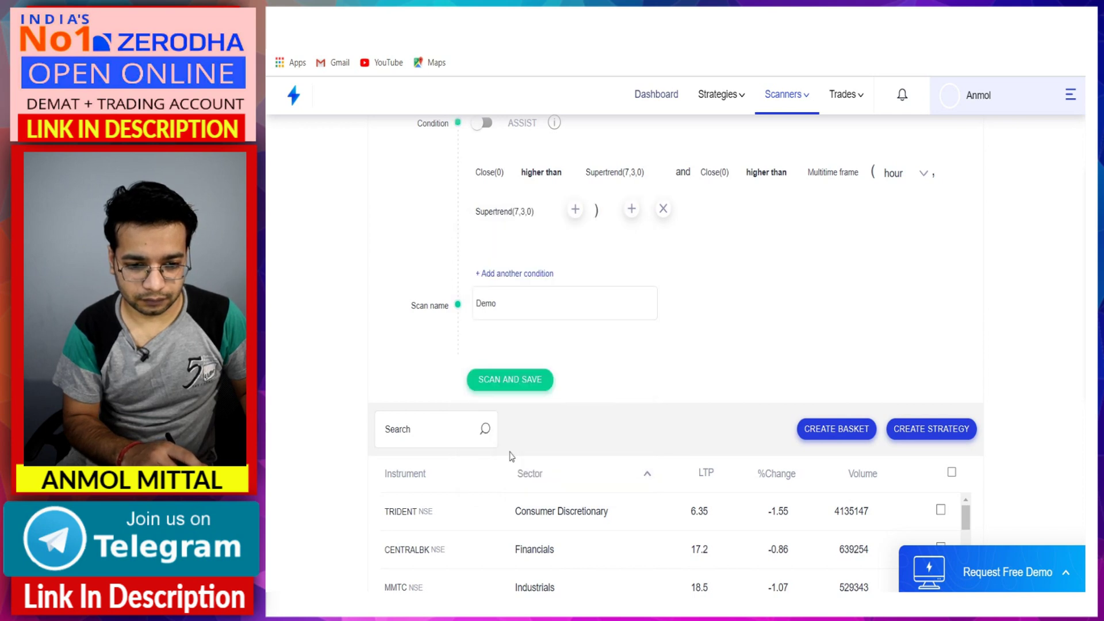
Step: Run the Demo scan on Nifty 500 with the hourly Multitime frame Supertrend condition
{"action": "scroll", "coordinate": [510, 455], "scroll_direction": "up", "scroll_amount": 1}
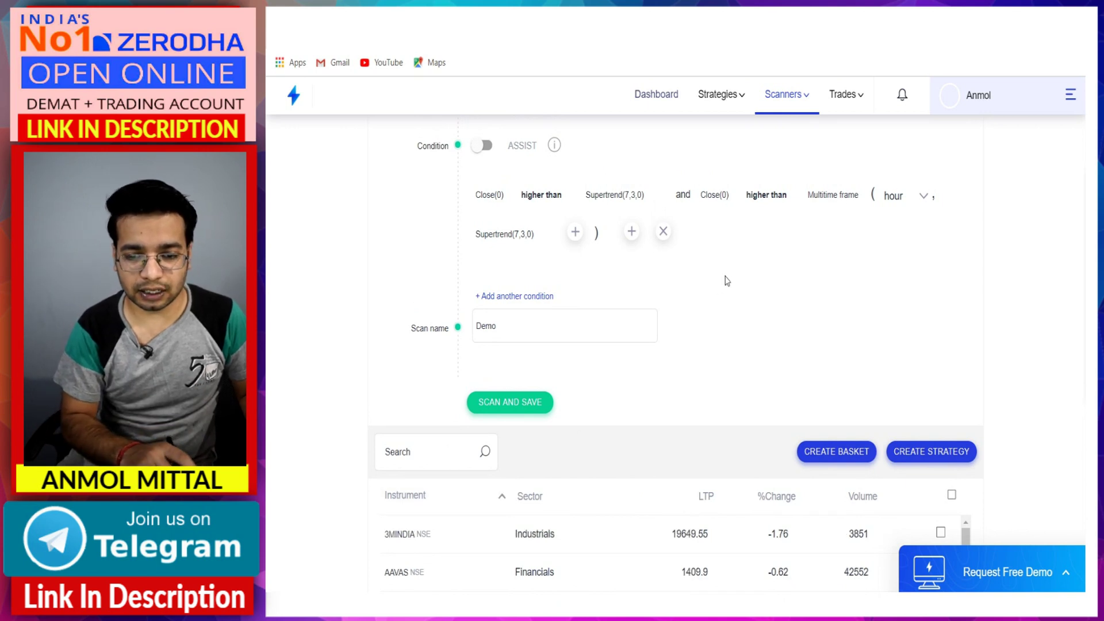
{"action": "scroll", "coordinate": [725, 281], "scroll_direction": "up", "scroll_amount": 2}
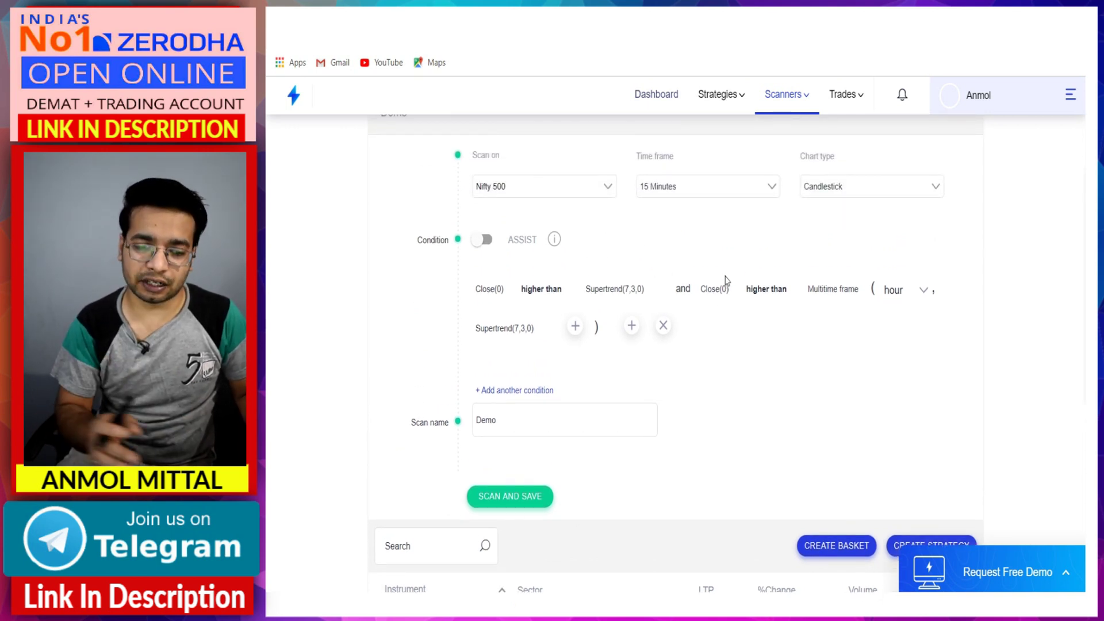
{"action": "left_click", "coordinate": [498, 497]}
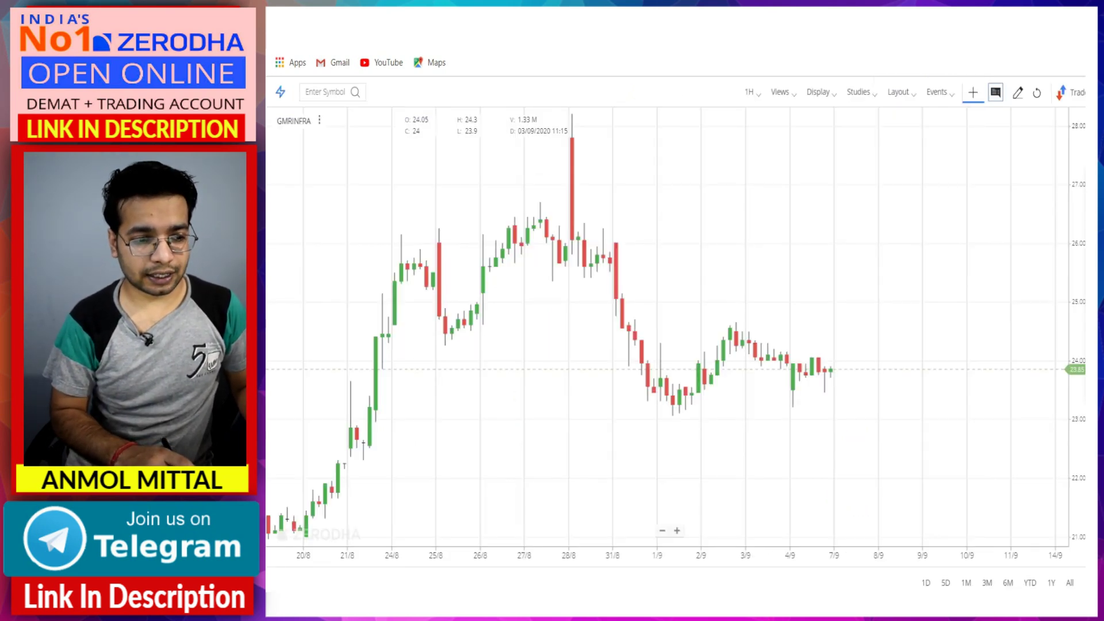
Step: In the Zerodha chart, search for "aarti" and load the NSE symbol AARTIIND
{"action": "left_click", "coordinate": [332, 91]}
{"action": "type", "text": "aarti"}
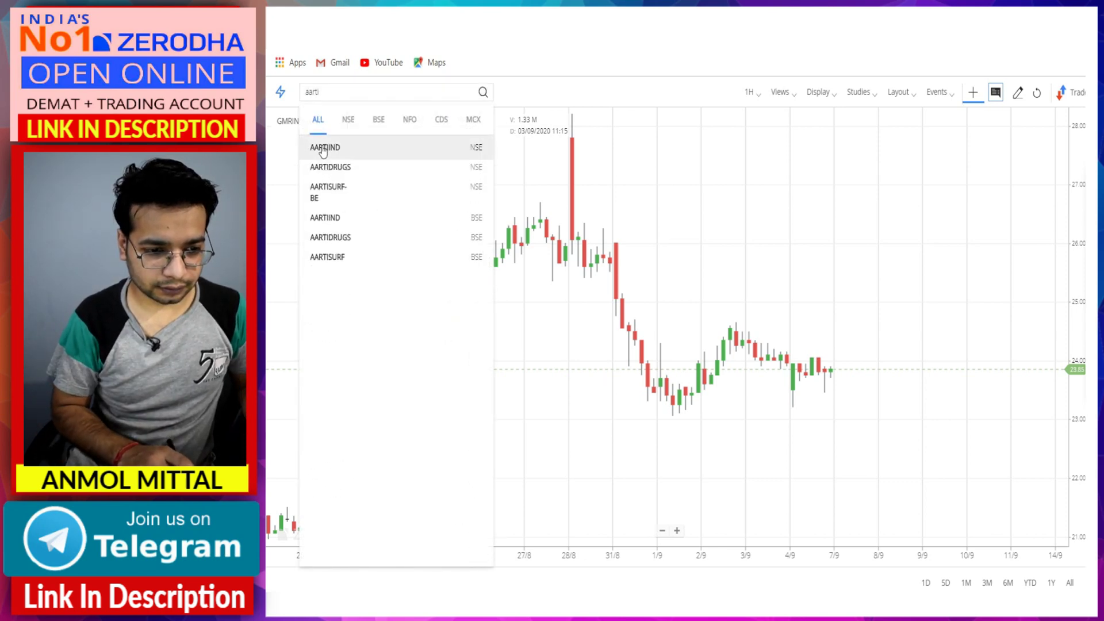
{"action": "left_click", "coordinate": [324, 148]}
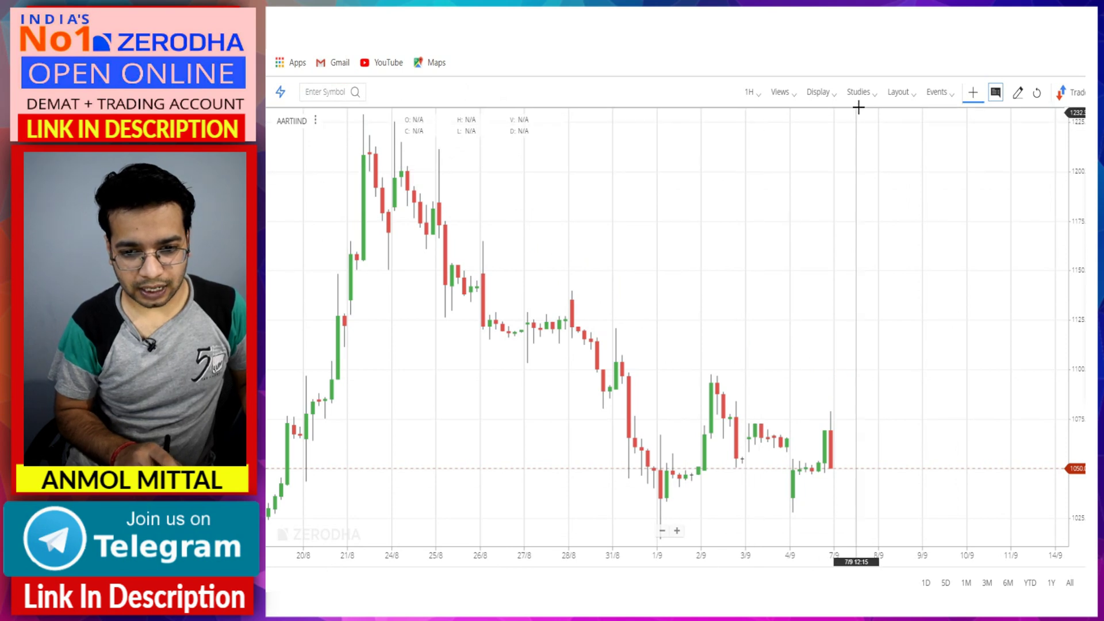
Step: Set the AARTIIND chart to the 15 Min interval and add the Supertrend study
{"action": "left_click", "coordinate": [741, 97]}
{"action": "left_click", "coordinate": [758, 236]}
{"action": "left_click", "coordinate": [863, 98]}
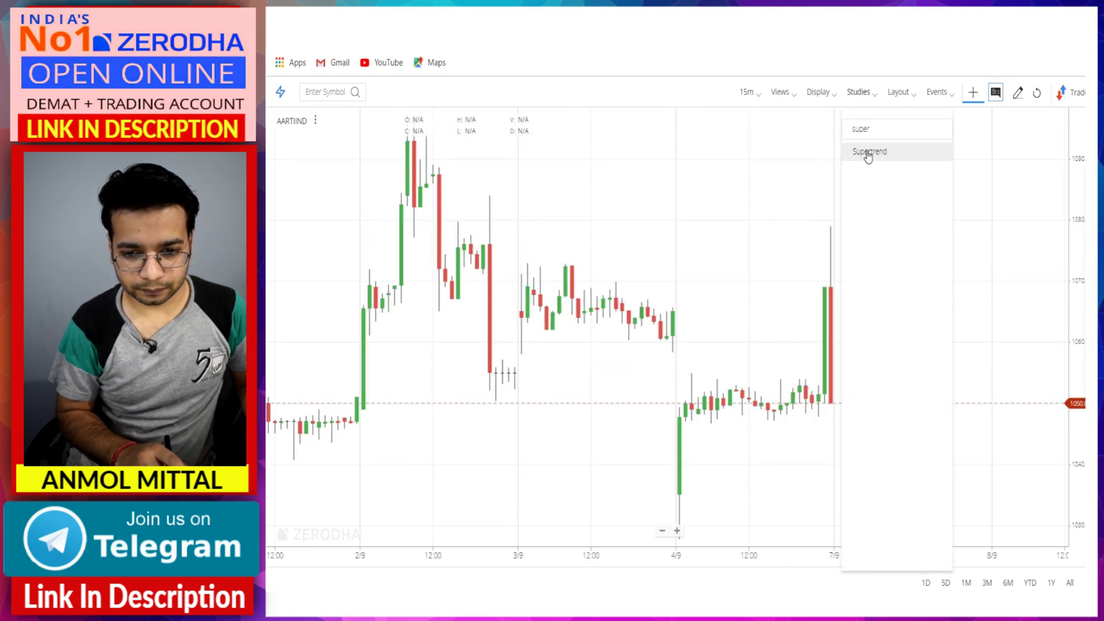
{"action": "left_click", "coordinate": [868, 153]}
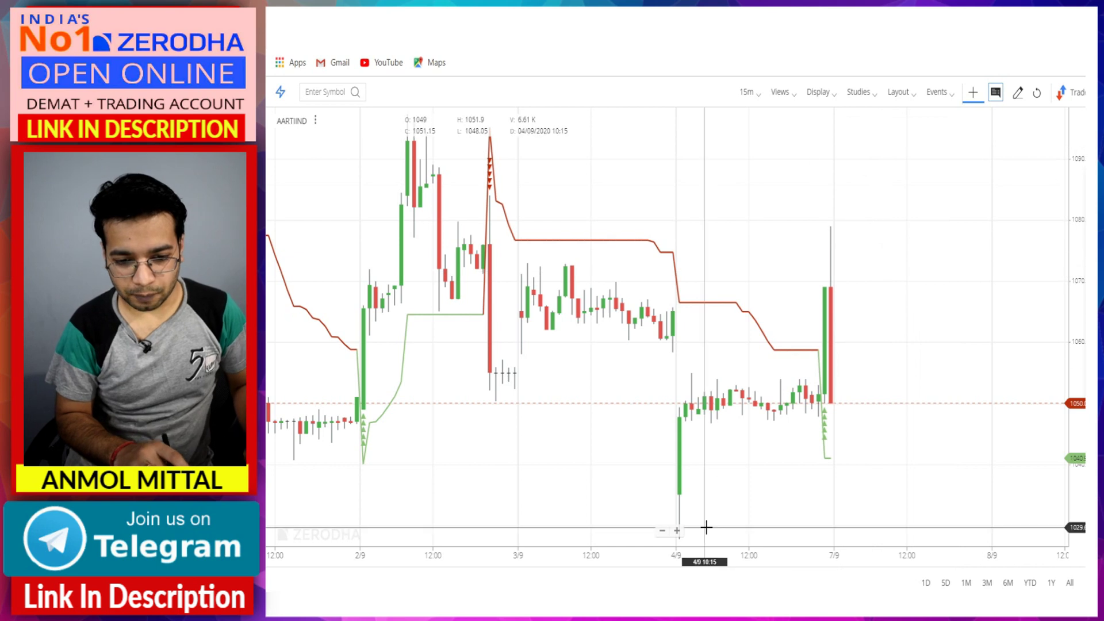
{"action": "left_click", "coordinate": [680, 529]}
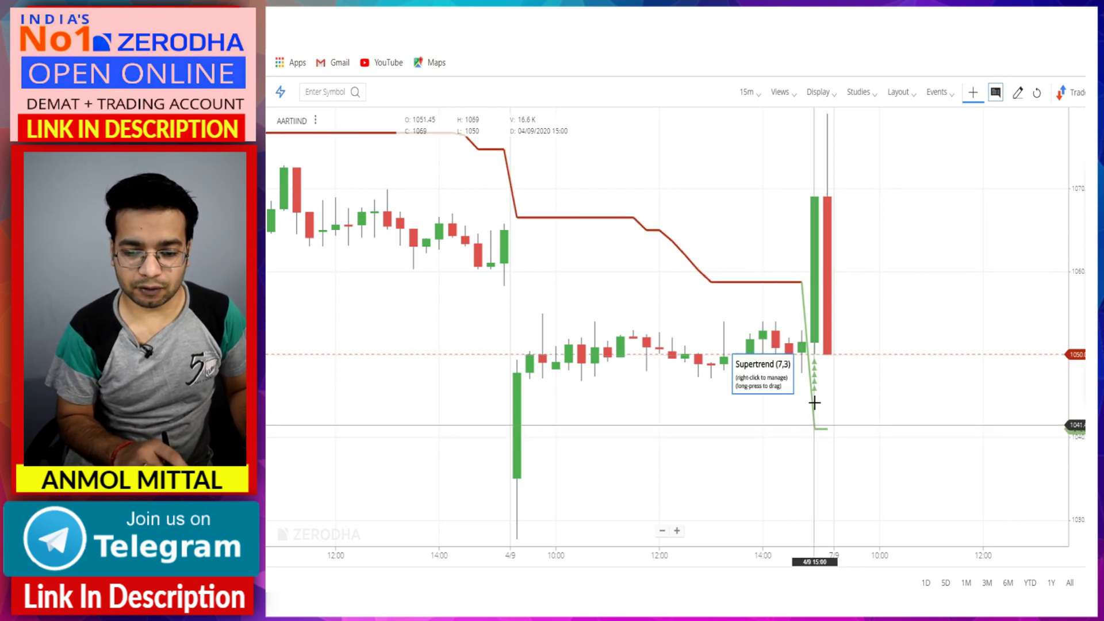
Step: Change the AARTIIND chart interval to 1 Hour to check the latest candles against Supertrend
{"action": "left_click", "coordinate": [746, 93]}
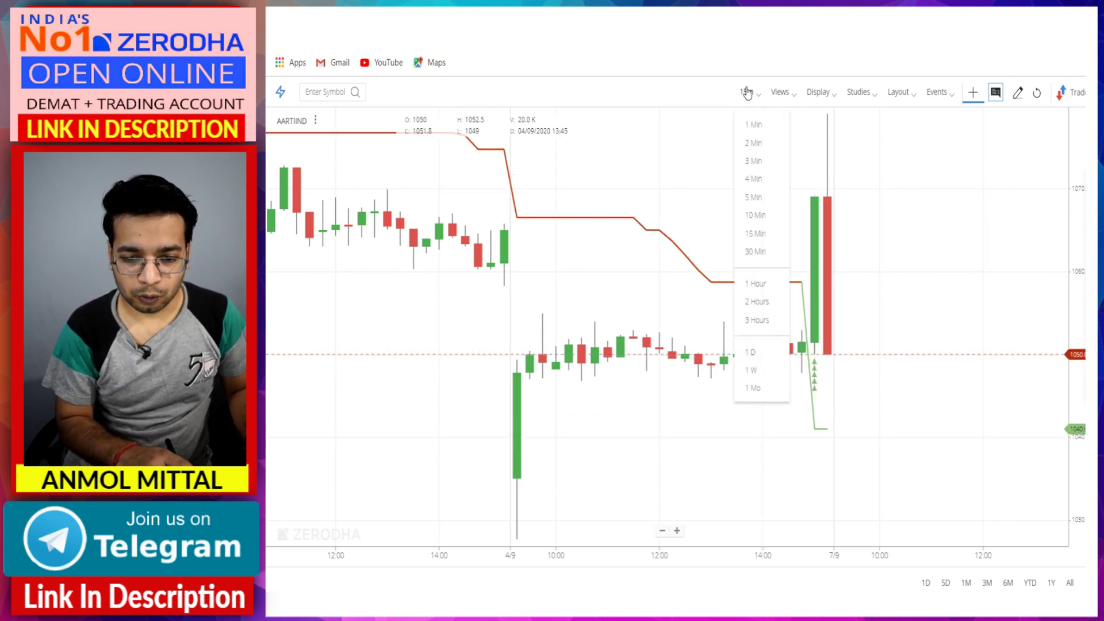
{"action": "left_click", "coordinate": [757, 284]}
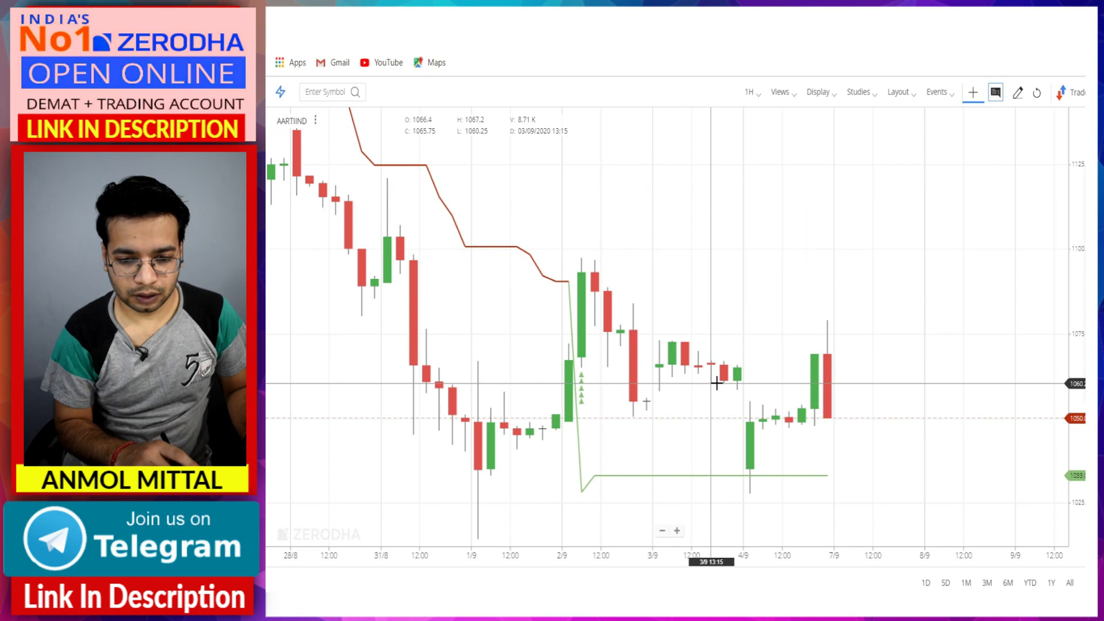
{"action": "left_click_drag", "start_coordinate": [758, 316], "coordinate": [769, 224]}
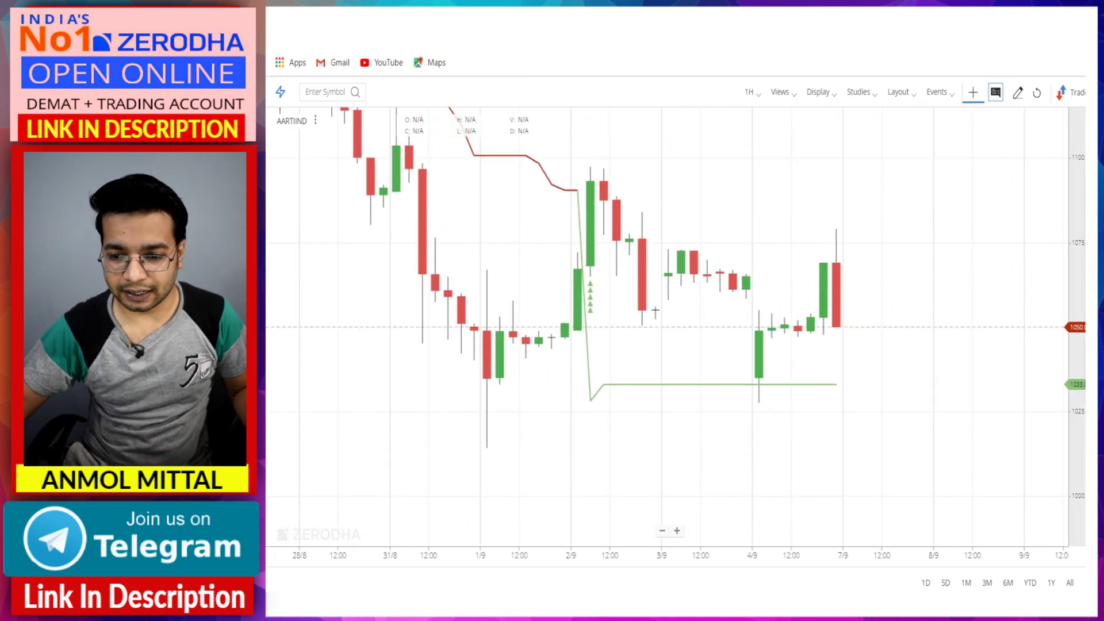
Step: Mark the flat green Supertrend line with a freehand red stroke beneath it, and remove the stroke
{"action": "left_click", "coordinate": [1083, 213]}
{"action": "left_click_drag", "start_coordinate": [594, 402], "coordinate": [849, 399]}
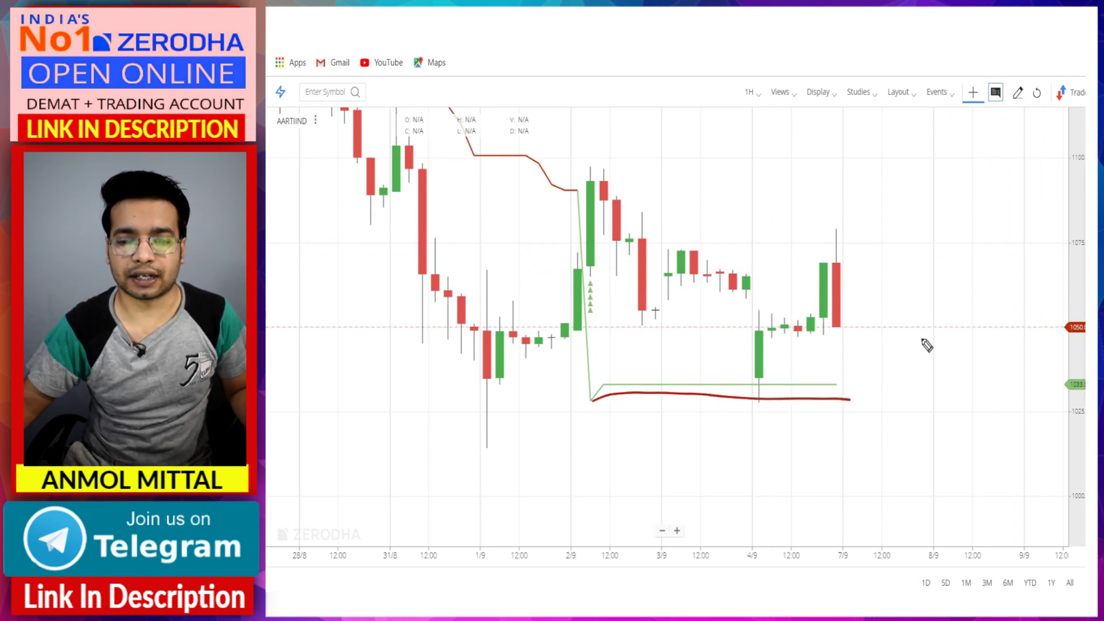
{"action": "key", "text": "ctrl+z"}
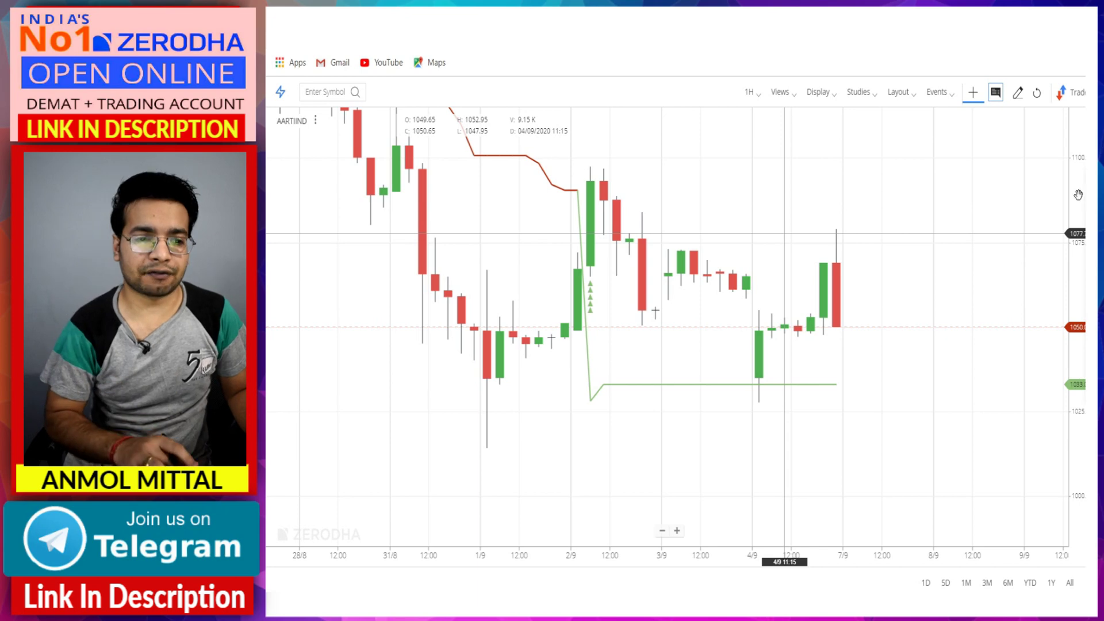
Step: Switch back to the Streak scanner and delete the Multitime frame function from the second comparison
{"action": "key", "text": "ctrl+shift+Tab"}
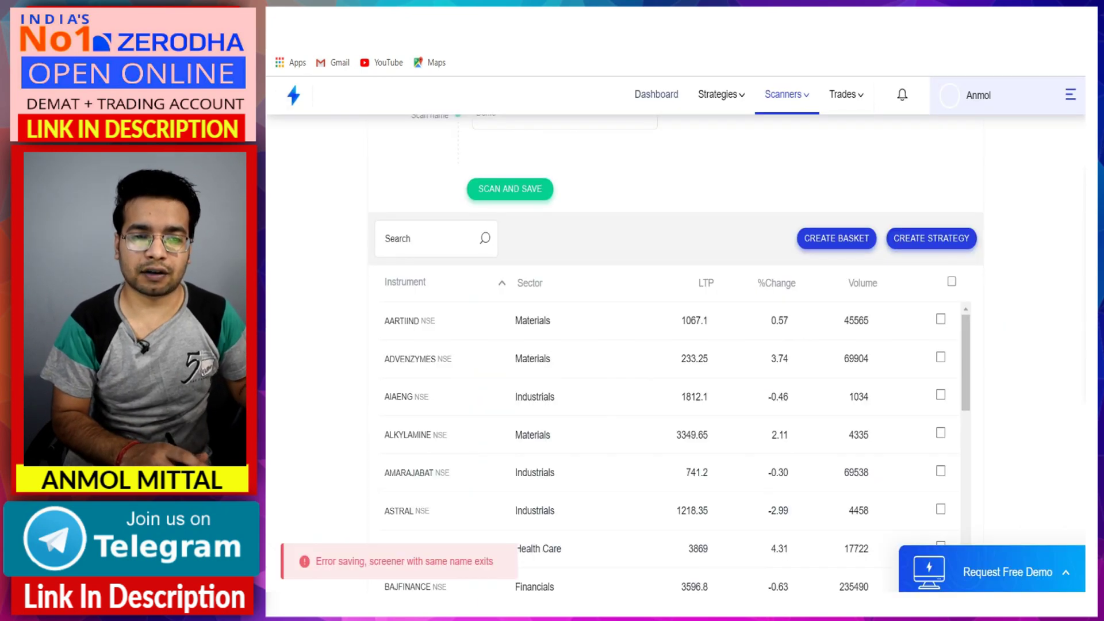
{"action": "scroll", "coordinate": [546, 226], "scroll_direction": "up", "scroll_amount": 6}
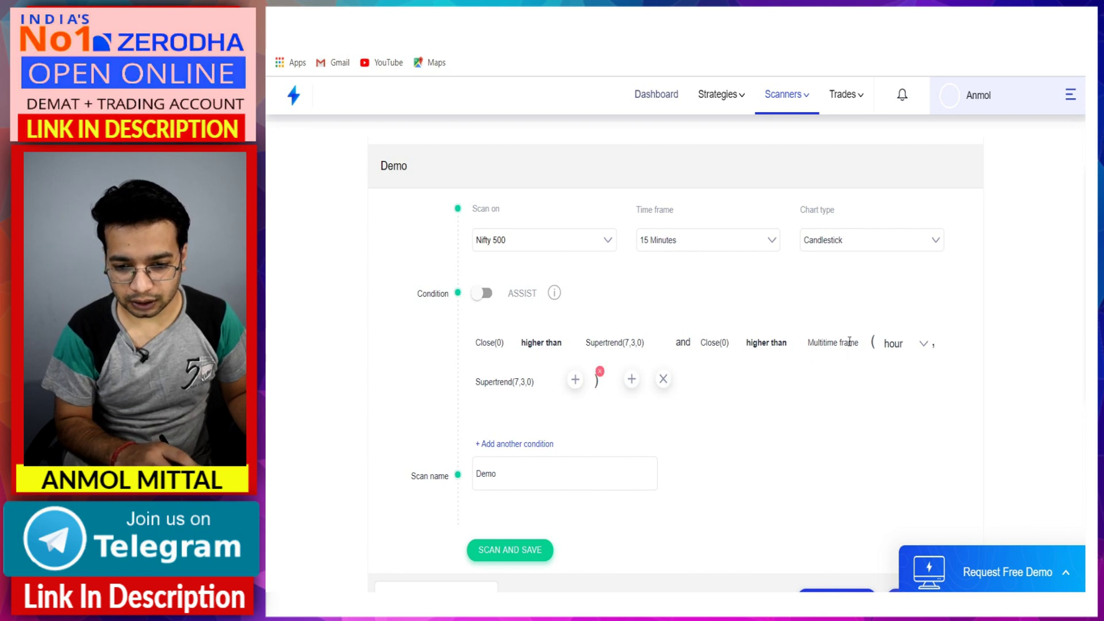
{"action": "left_click", "coordinate": [599, 371]}
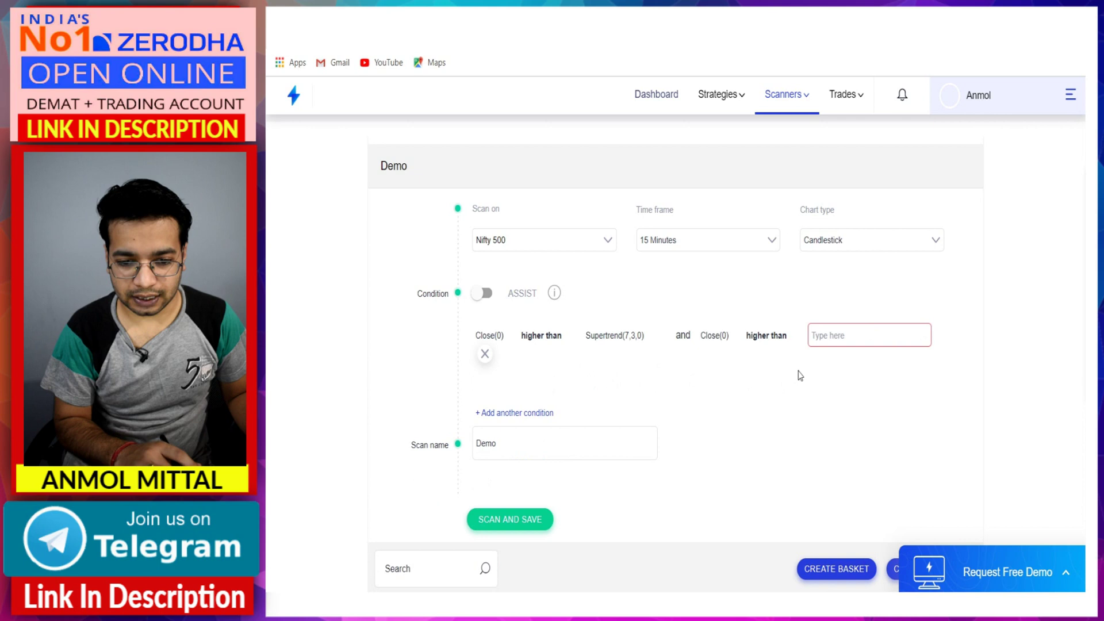
Step: Insert the Multitime frame completed math function in the second comparison's empty side, with its time frame set to hour
{"action": "left_click", "coordinate": [832, 341]}
{"action": "left_click", "coordinate": [854, 401]}
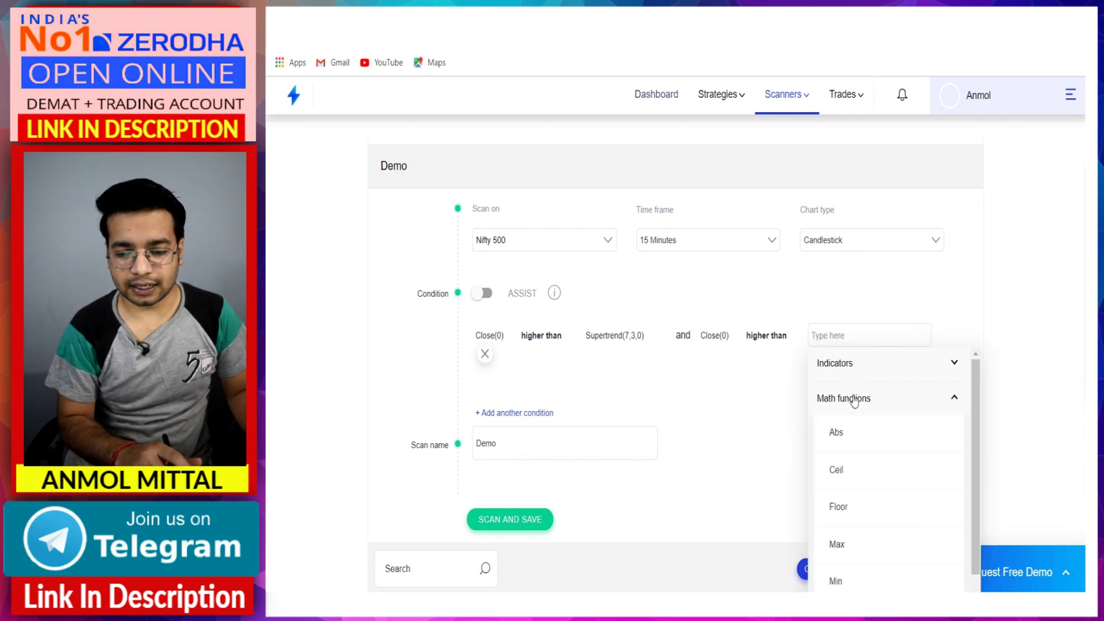
{"action": "scroll", "coordinate": [864, 497], "scroll_direction": "down", "scroll_amount": 2}
{"action": "scroll", "coordinate": [866, 498], "scroll_direction": "down", "scroll_amount": 2}
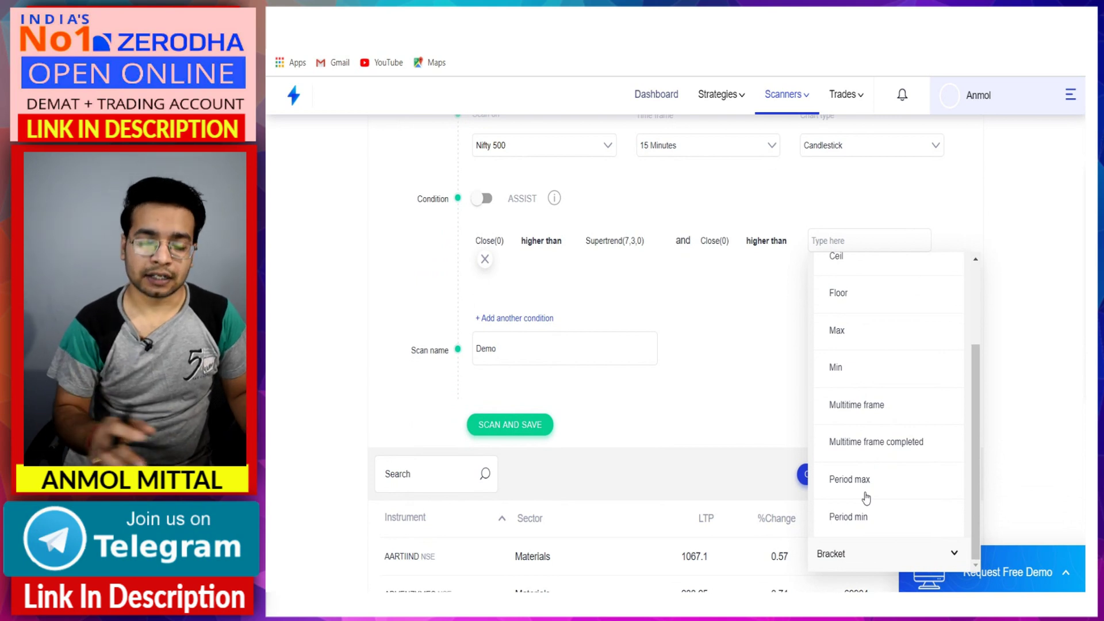
{"action": "left_click", "coordinate": [891, 446]}
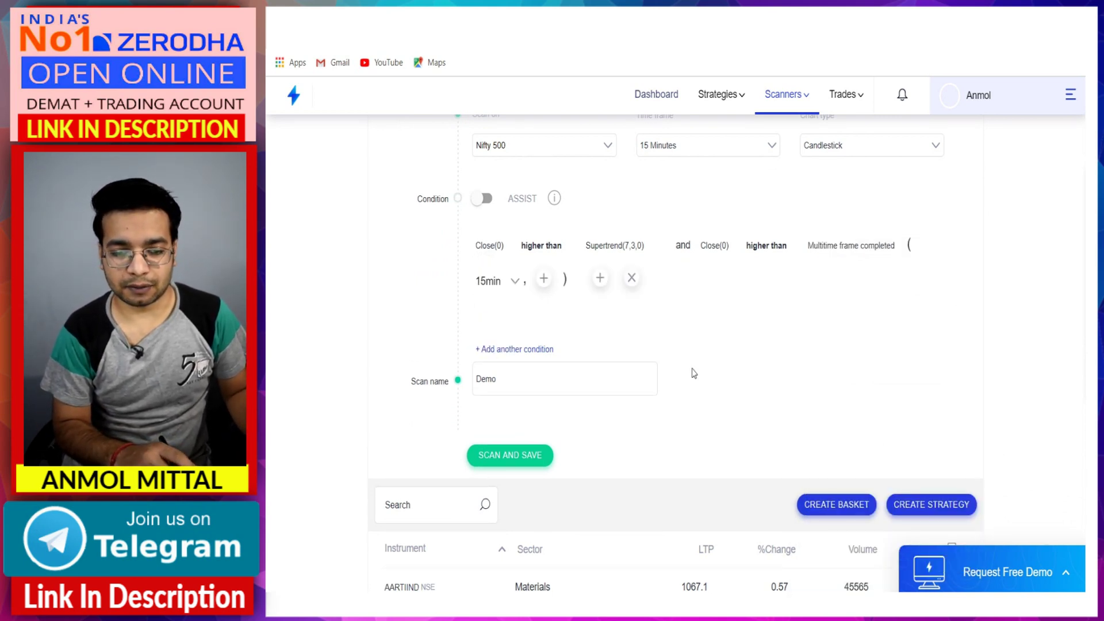
{"action": "left_click", "coordinate": [501, 289]}
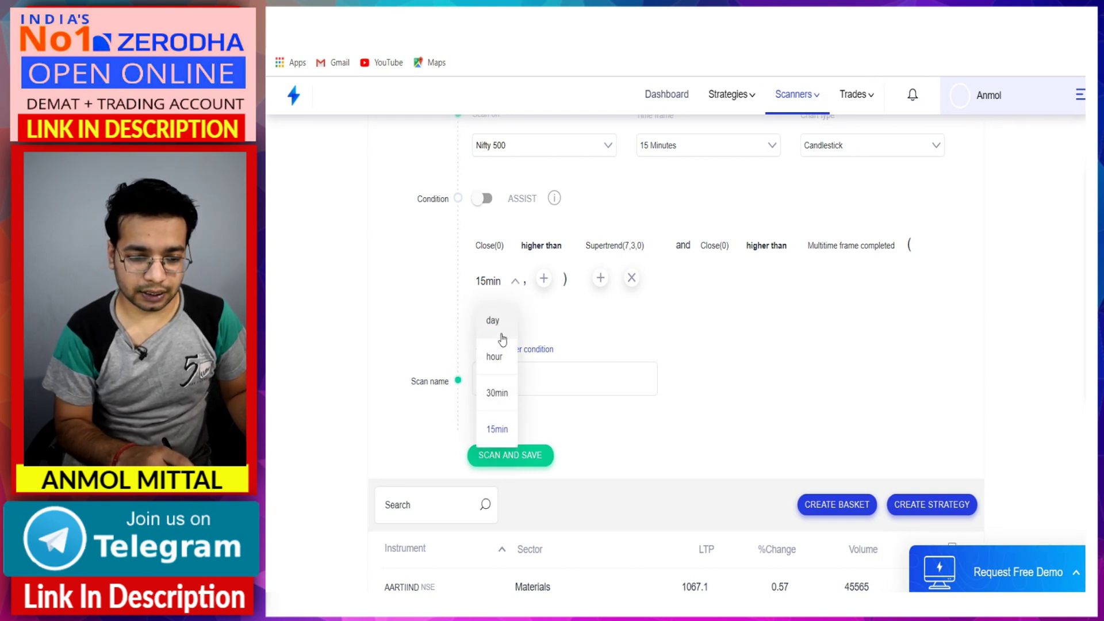
{"action": "left_click", "coordinate": [494, 358]}
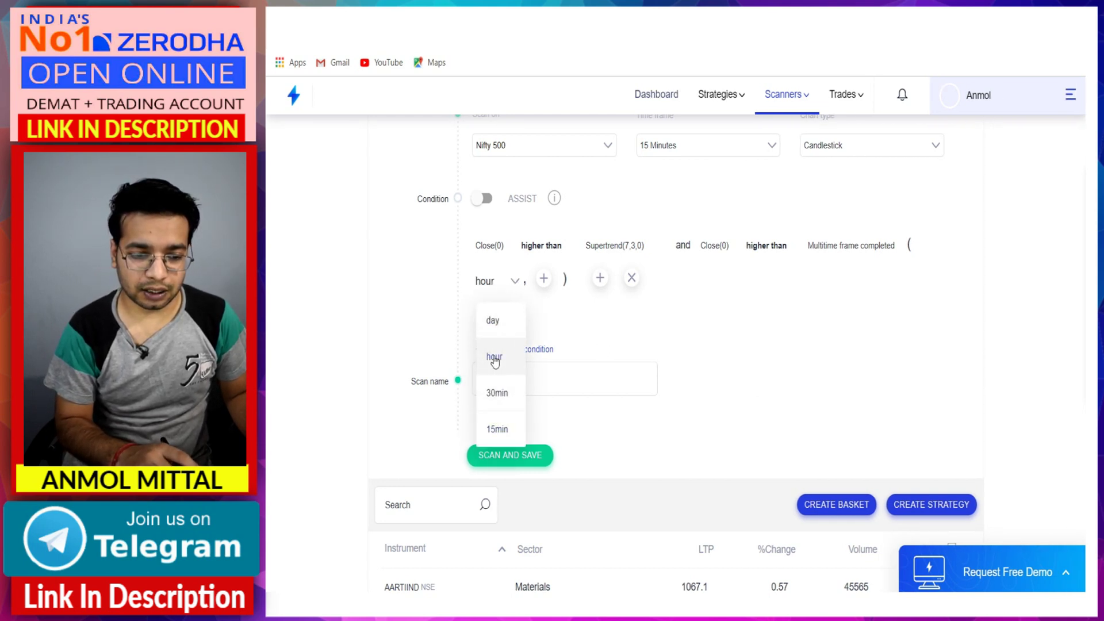
Step: Add Supertrend with period 7, multiplier 3 and offset 0 as the Multitime frame completed function's argument
{"action": "left_click", "coordinate": [544, 277]}
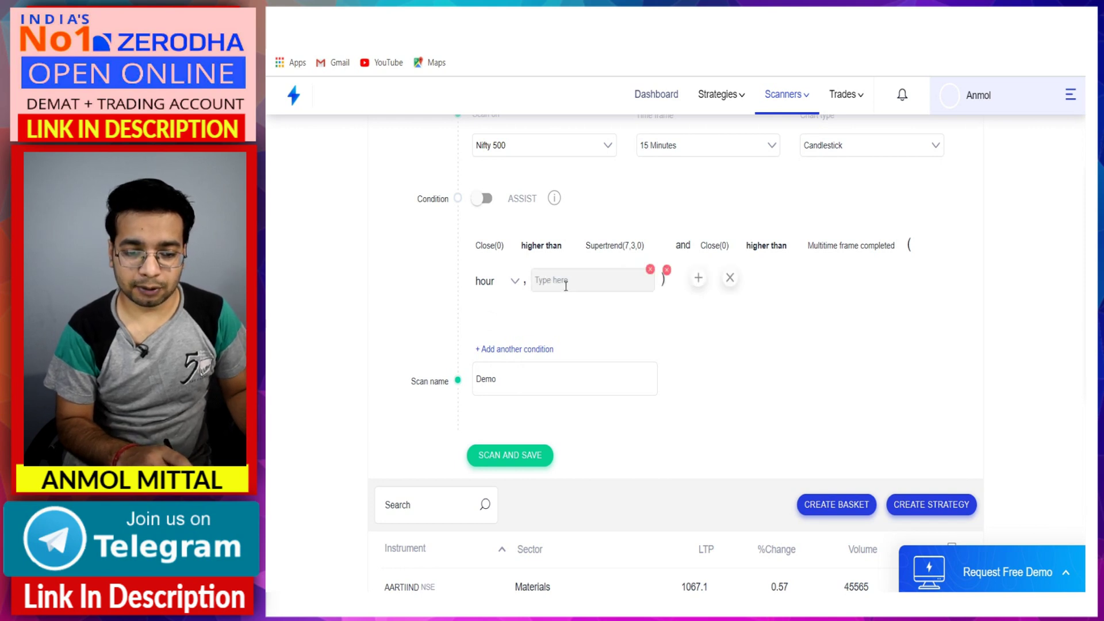
{"action": "left_click", "coordinate": [566, 286]}
{"action": "type", "text": "supe"}
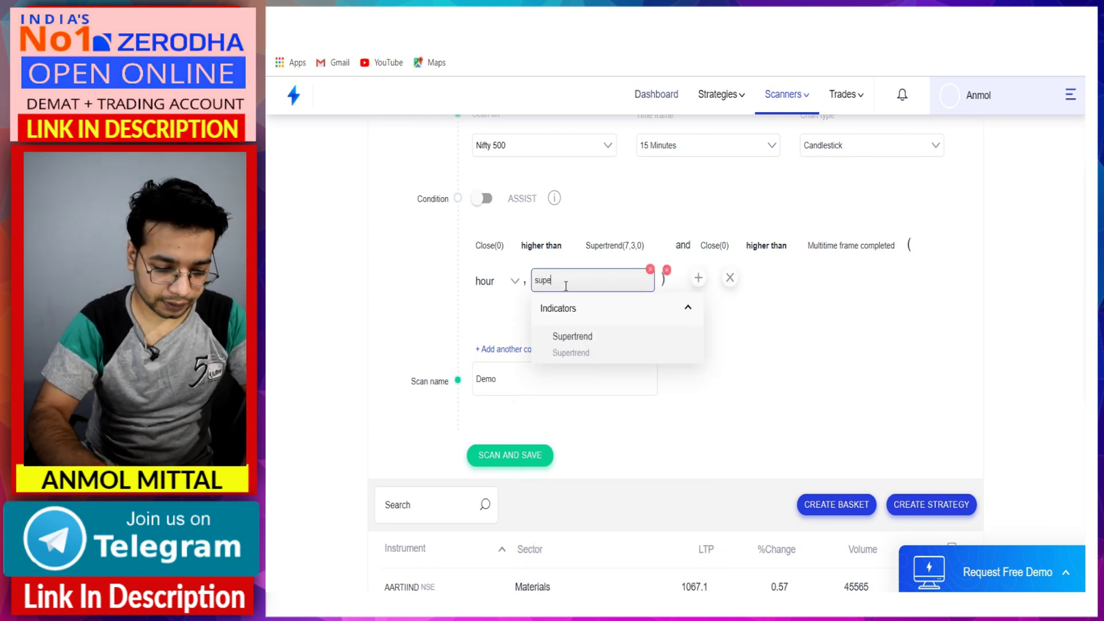
{"action": "type", "text": "r"}
{"action": "left_click", "coordinate": [566, 339]}
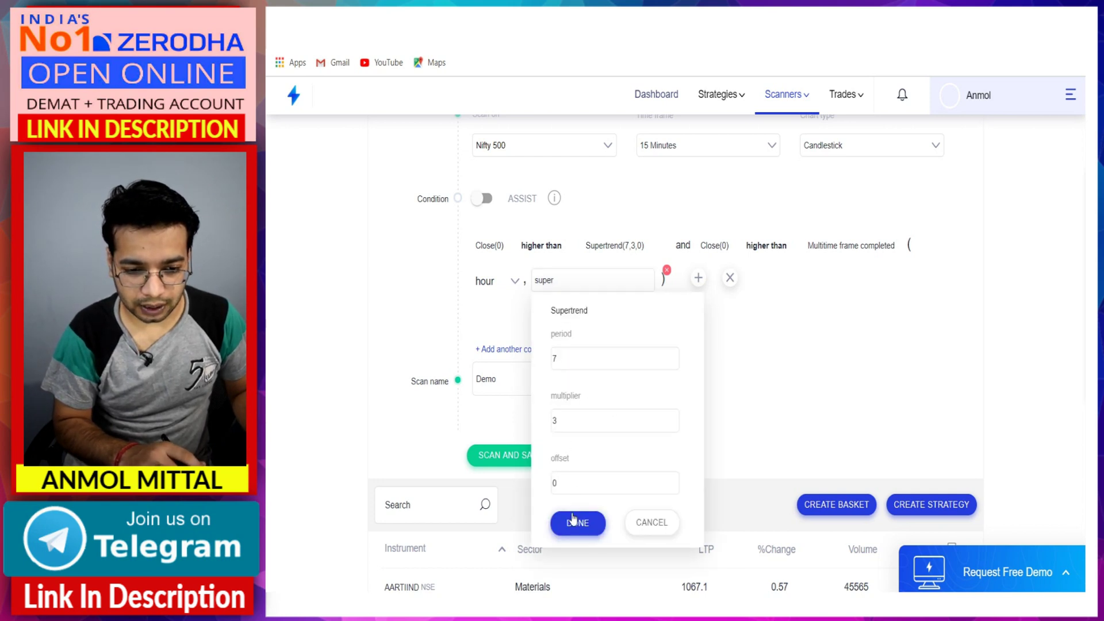
{"action": "left_click", "coordinate": [574, 520]}
Step: Run the Demo scan with the Multitime frame completed condition and return to the condition once it has loaded
{"action": "left_click", "coordinate": [509, 464]}
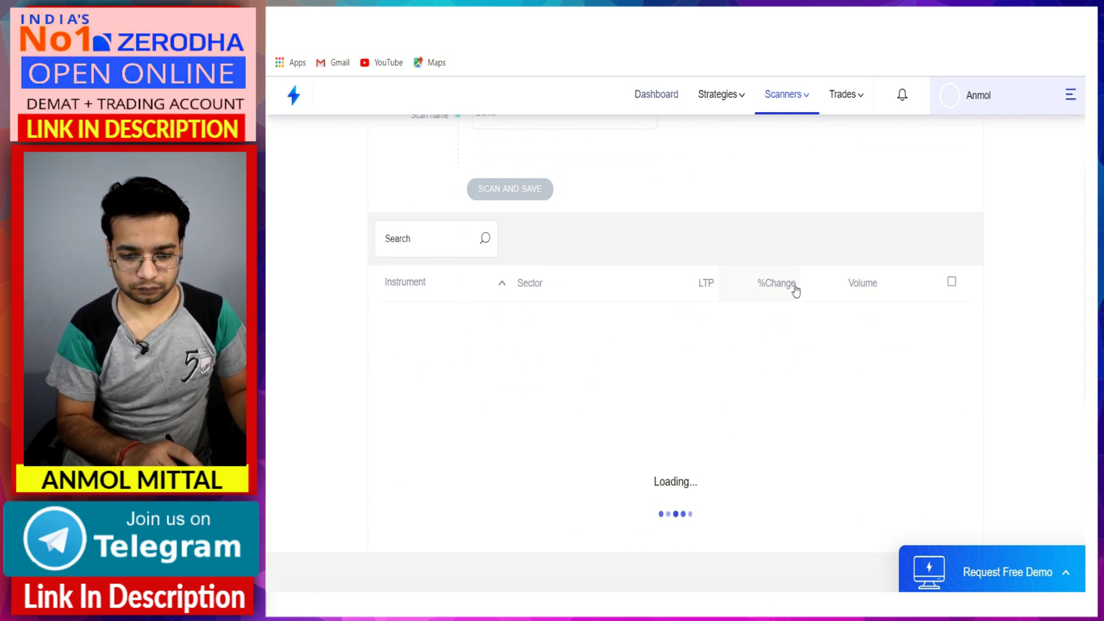
{"action": "scroll", "coordinate": [792, 292], "scroll_direction": "up", "scroll_amount": 5}
{"action": "scroll", "coordinate": [795, 291], "scroll_direction": "up", "scroll_amount": 1}
{"action": "scroll", "coordinate": [796, 289], "scroll_direction": "down", "scroll_amount": 4}
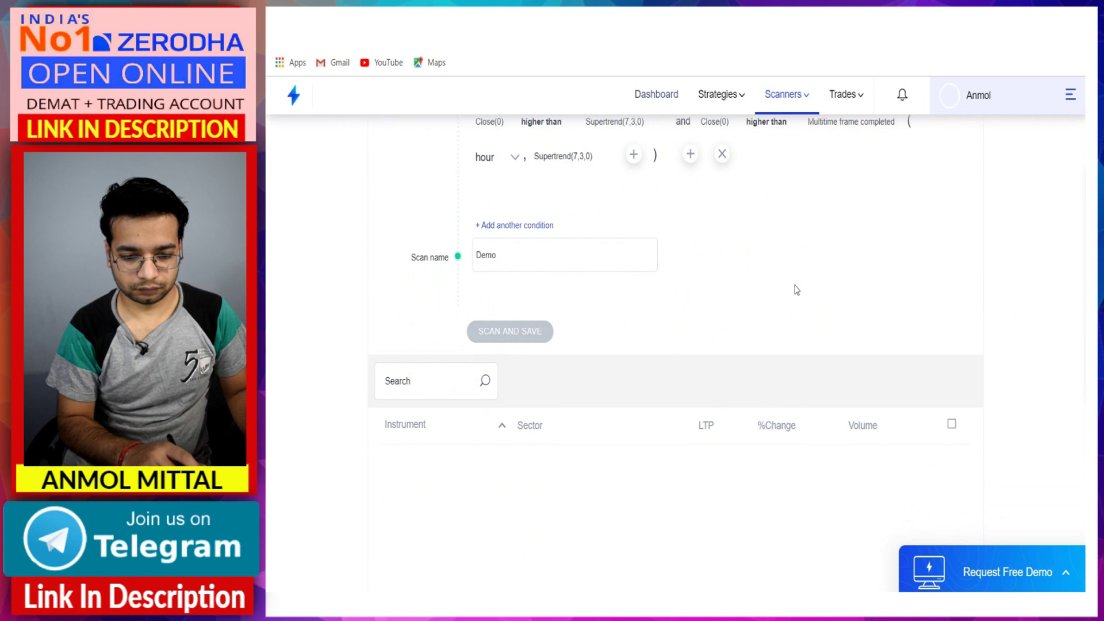
{"action": "scroll", "coordinate": [796, 289], "scroll_direction": "down", "scroll_amount": 2}
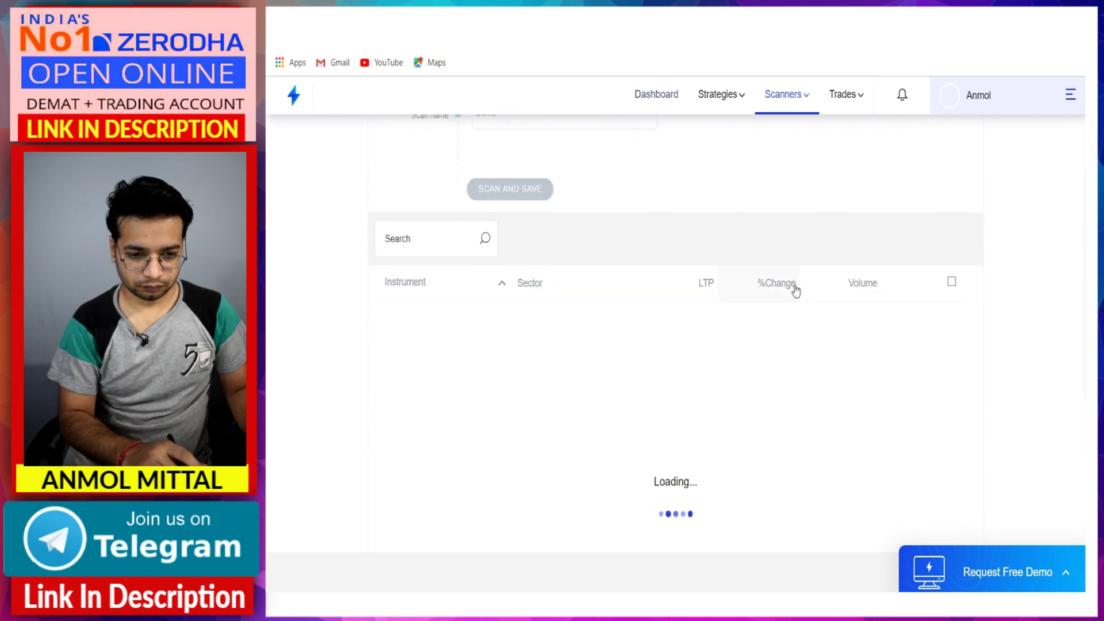
{"action": "scroll", "coordinate": [796, 291], "scroll_direction": "up", "scroll_amount": 6}
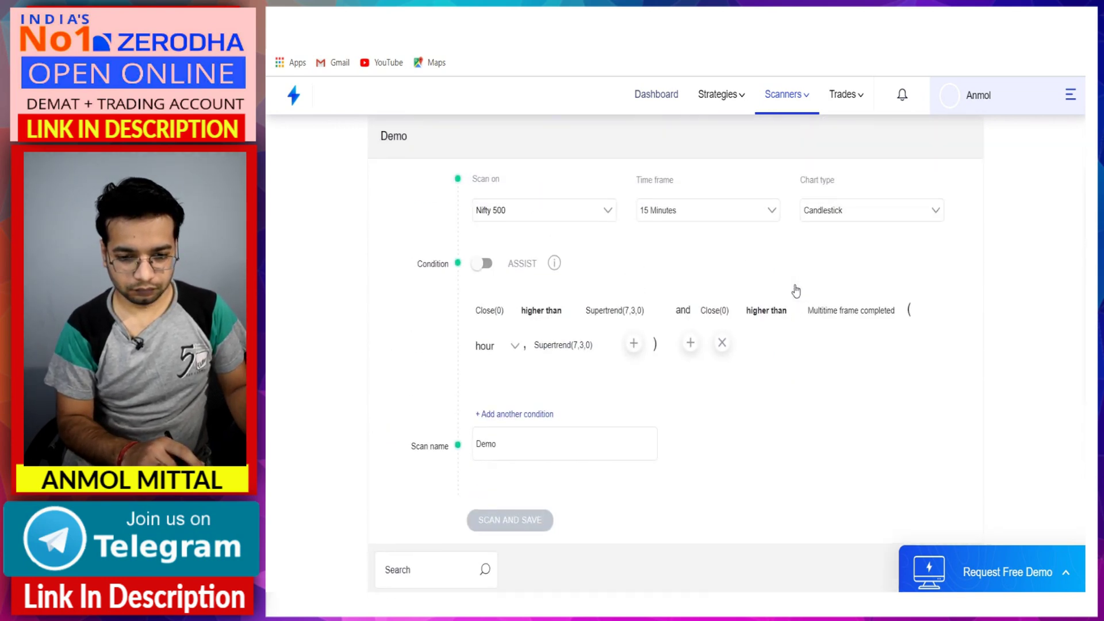
{"action": "scroll", "coordinate": [795, 289], "scroll_direction": "down", "scroll_amount": 6}
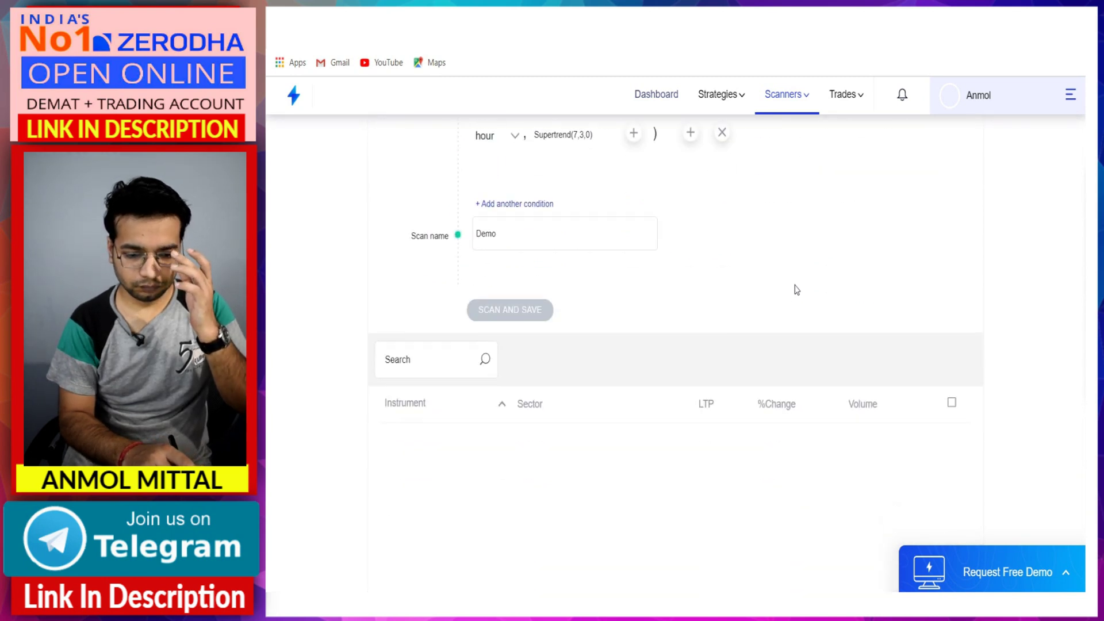
{"action": "scroll", "coordinate": [796, 290], "scroll_direction": "up", "scroll_amount": 4}
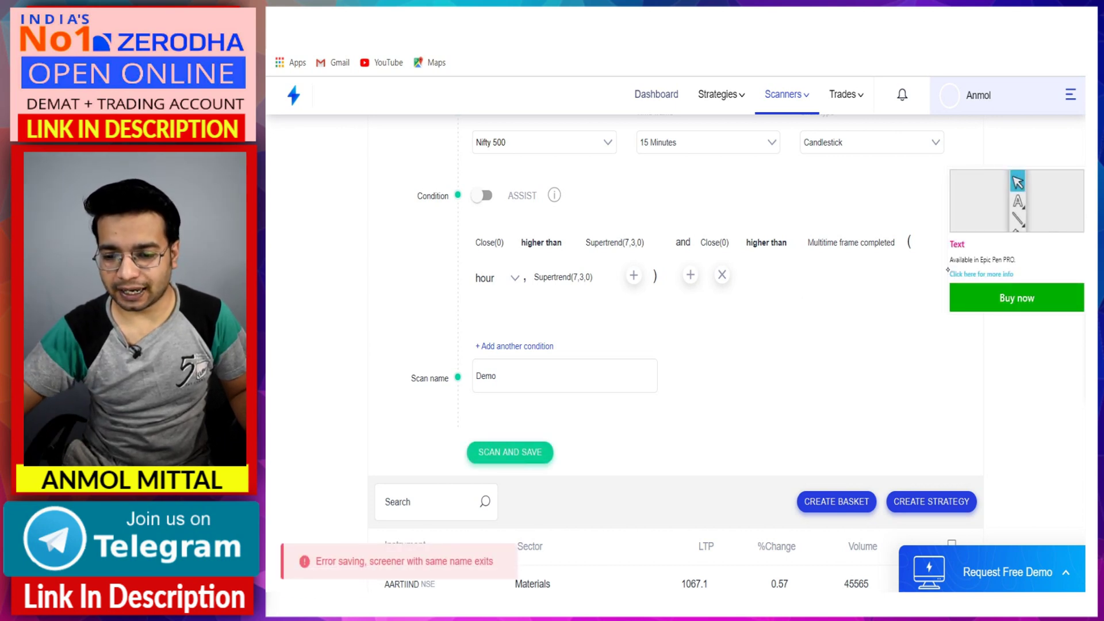
Step: Annotate the scanner with a red arrow to the 15 Minutes time frame and a handwritten, underlined "15 min Close" note
{"action": "left_click", "coordinate": [1086, 217]}
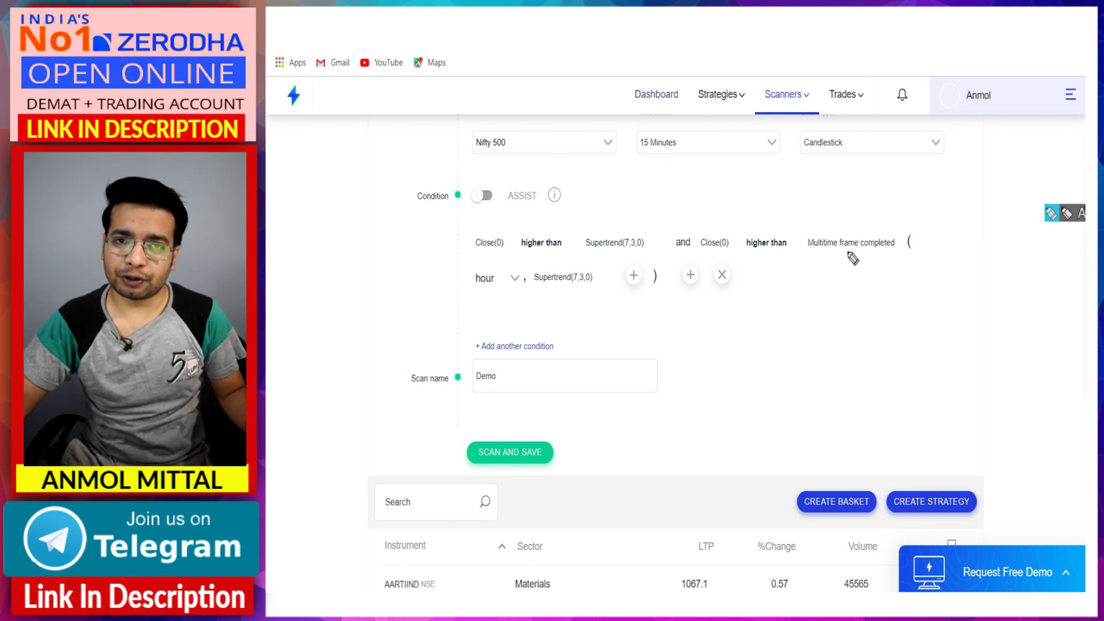
{"action": "mouse_move", "coordinate": [611, 206]}
{"action": "left_mouse_down"}
{"action": "mouse_move", "coordinate": [655, 155]}
{"action": "mouse_move", "coordinate": [659, 171]}
{"action": "left_mouse_up"}
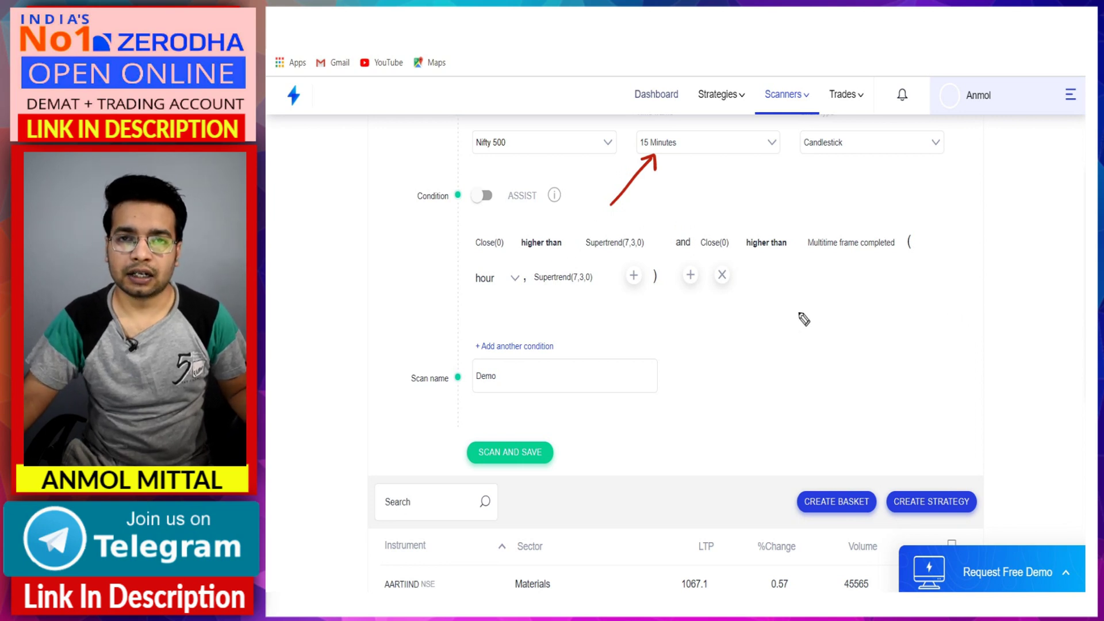
{"action": "mouse_move", "coordinate": [798, 317]}
{"action": "left_mouse_down"}
{"action": "mouse_move", "coordinate": [801, 302]}
{"action": "mouse_move", "coordinate": [940, 309]}
{"action": "left_mouse_up"}
{"action": "left_click_drag", "start_coordinate": [880, 325], "coordinate": [947, 315]}
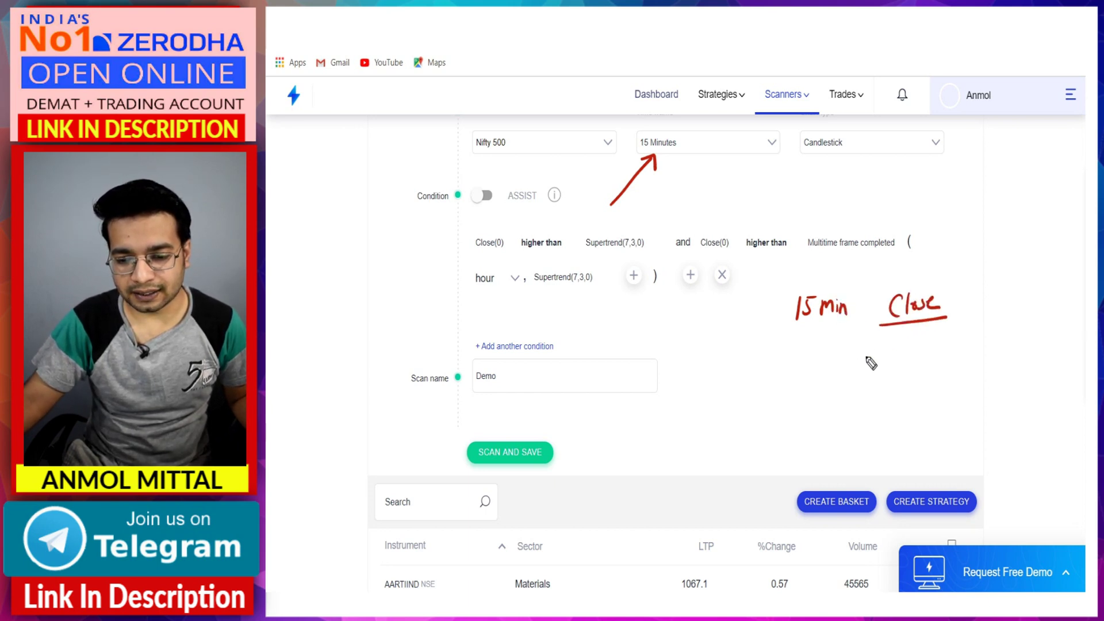
Step: Draw a red line labelled "SuperTrend" below the handwritten note, and clear all the pen annotations
{"action": "left_click_drag", "start_coordinate": [828, 365], "coordinate": [983, 349]}
{"action": "mouse_move", "coordinate": [856, 371]}
{"action": "left_mouse_down"}
{"action": "mouse_move", "coordinate": [880, 385]}
{"action": "mouse_move", "coordinate": [958, 368]}
{"action": "mouse_move", "coordinate": [969, 352]}
{"action": "left_mouse_up"}
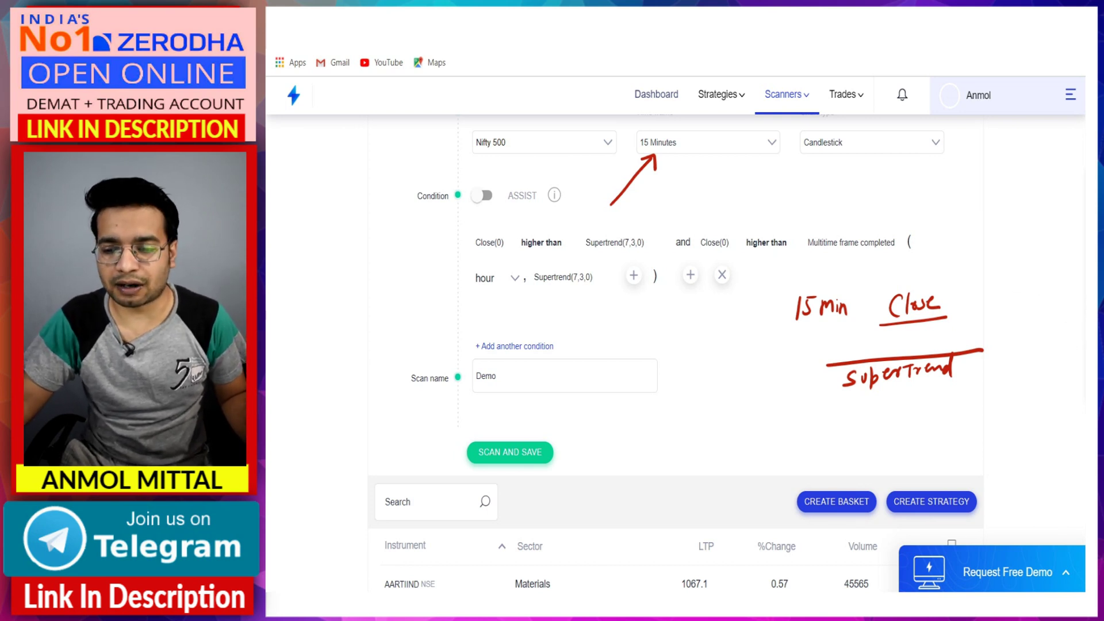
{"action": "left_click", "coordinate": [1065, 310]}
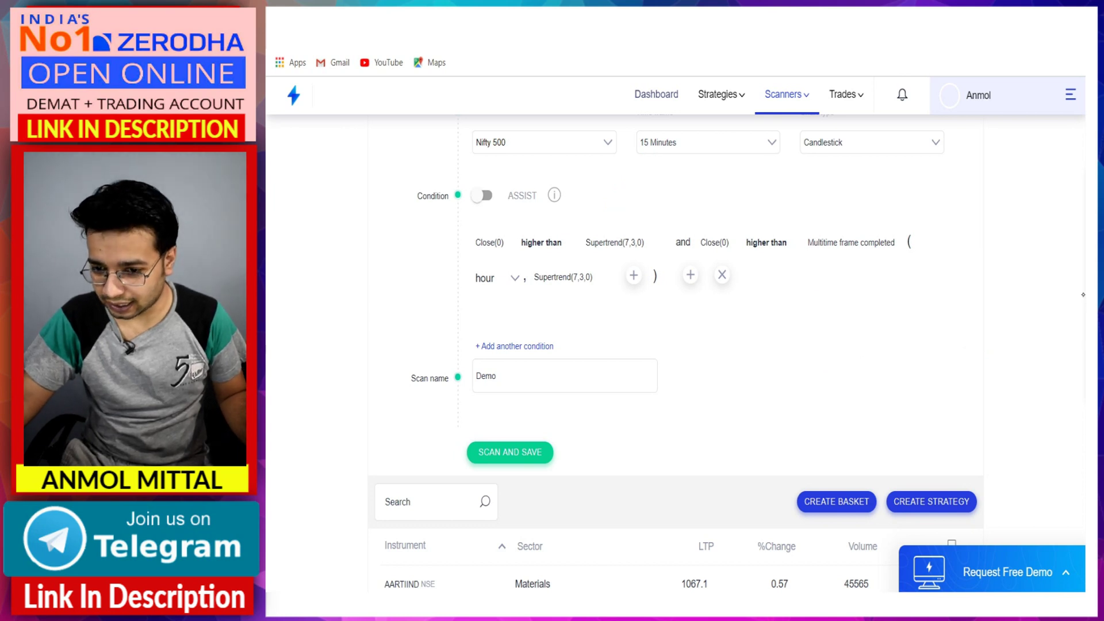
Step: Remove the Multitime frame completed comparison and the first Supertrend from the condition, keeping only "Close(0) higher than"
{"action": "left_click", "coordinate": [1083, 199]}
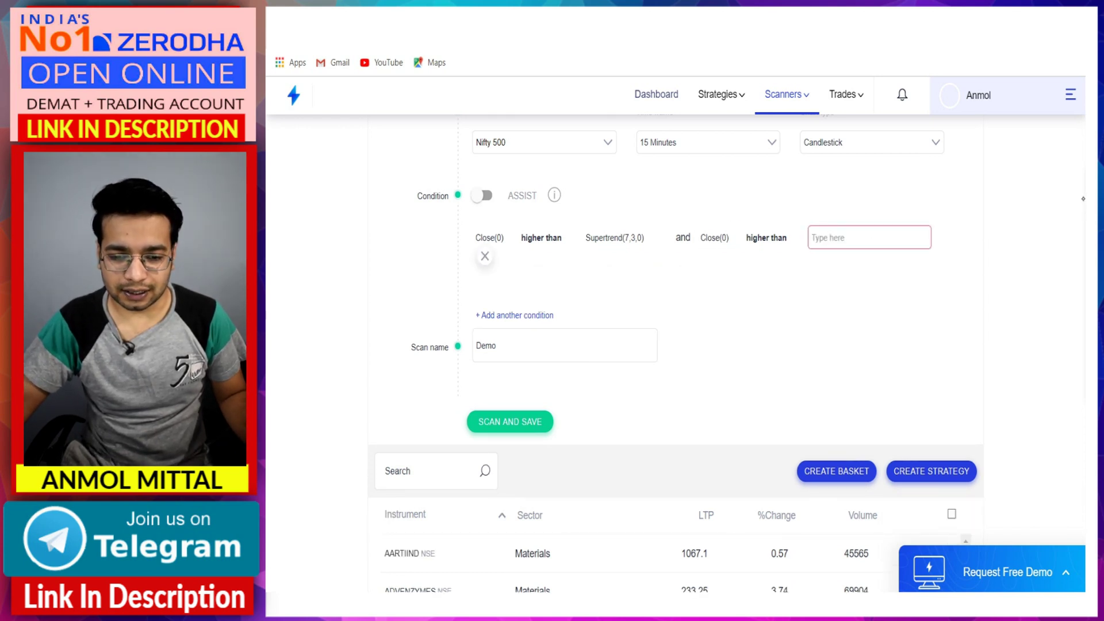
{"action": "key", "text": "BackSpace"}
{"action": "key", "text": "BackSpace"}
{"action": "key", "text": "BackSpace"}
{"action": "key", "text": "BackSpace"}
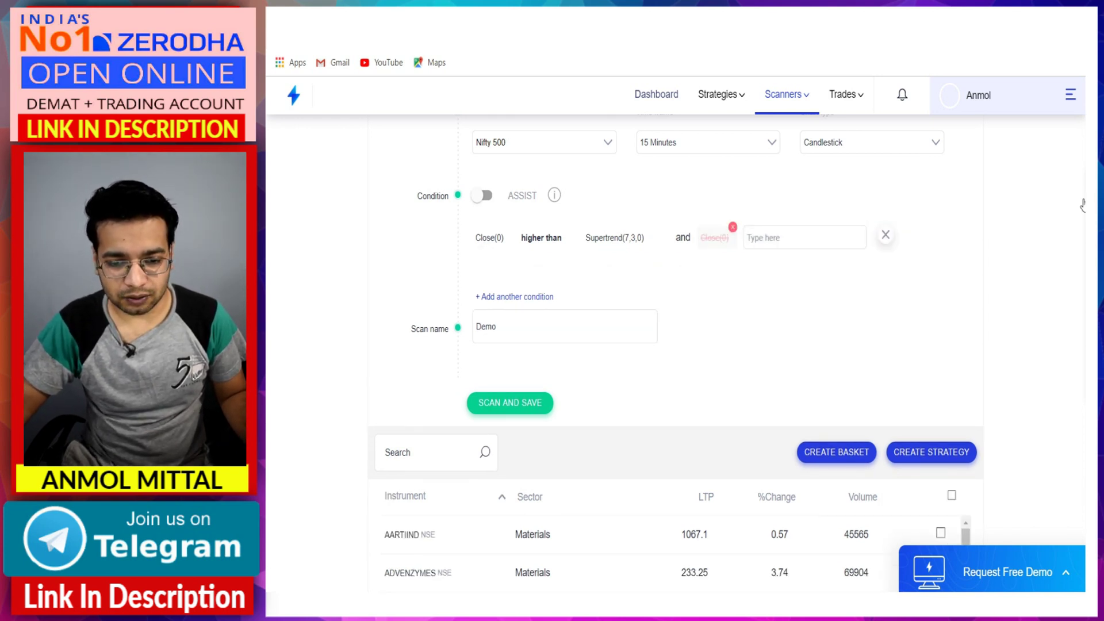
{"action": "key", "text": "BackSpace"}
{"action": "key", "text": "BackSpace"}
{"action": "key", "text": "BackSpace"}
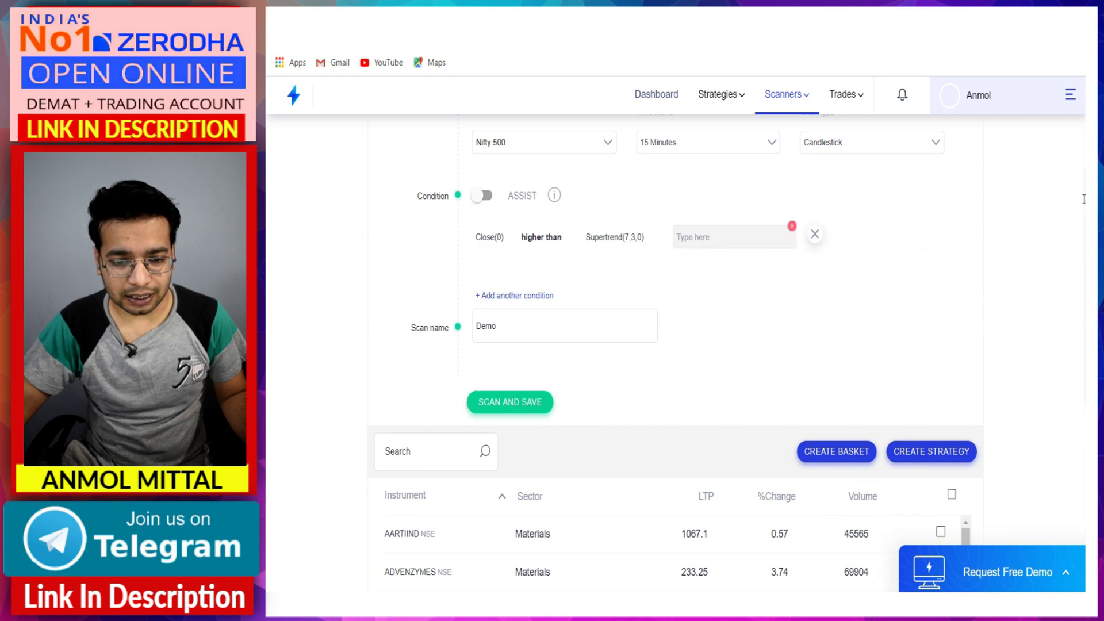
{"action": "key", "text": "BackSpace"}
{"action": "key", "text": "BackSpace"}
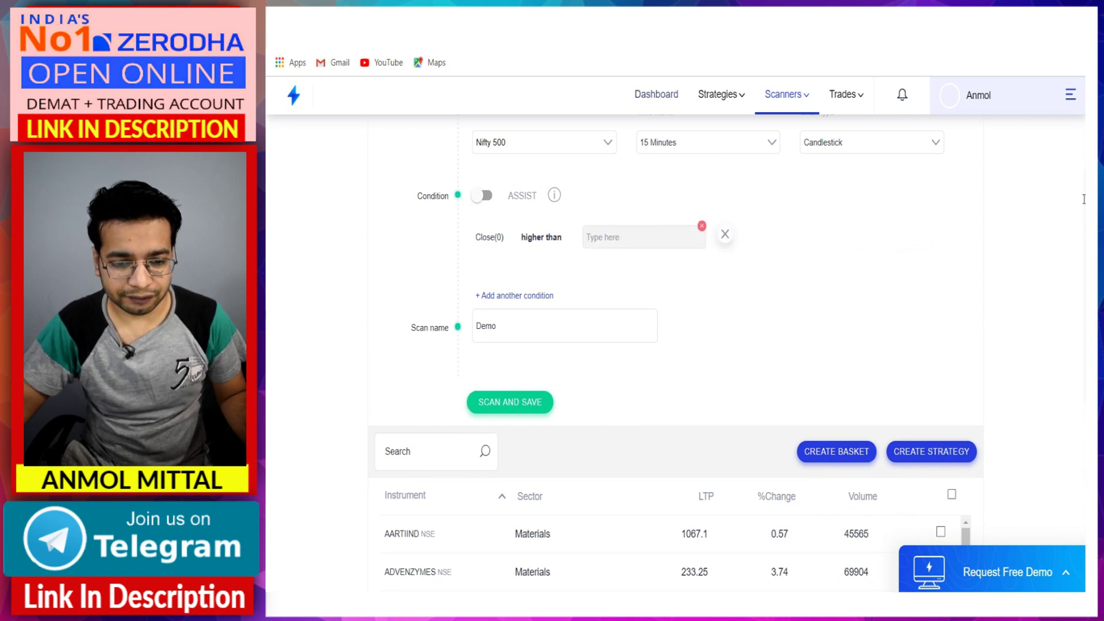
{"action": "key", "text": "BackSpace"}
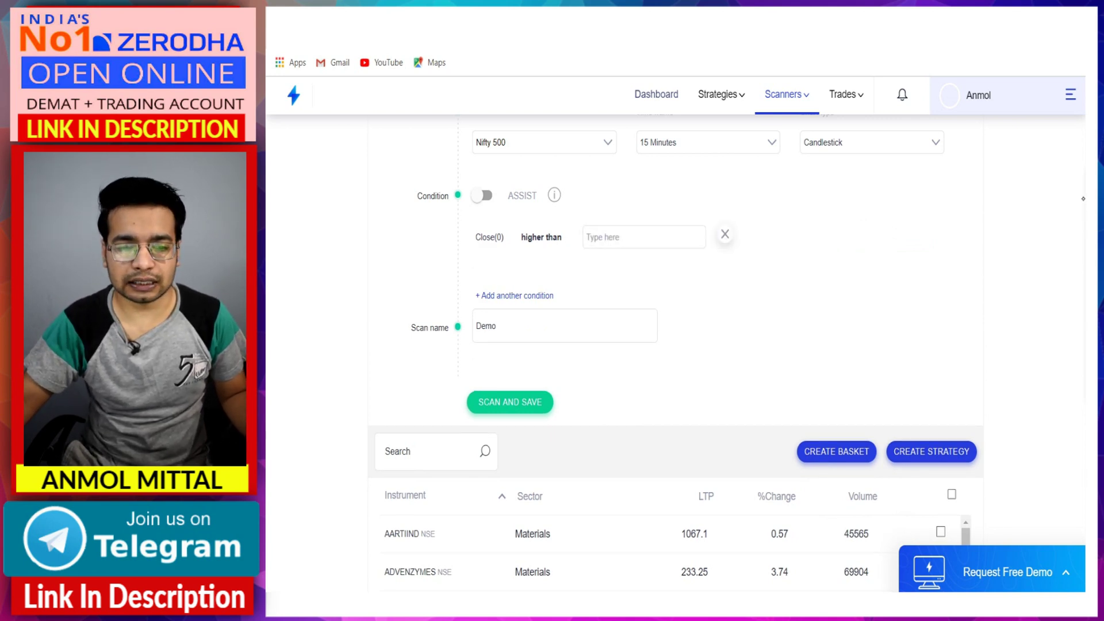
Step: Add the Period max math function after the comparator and set its period to 7
{"action": "key", "text": "BackSpace"}
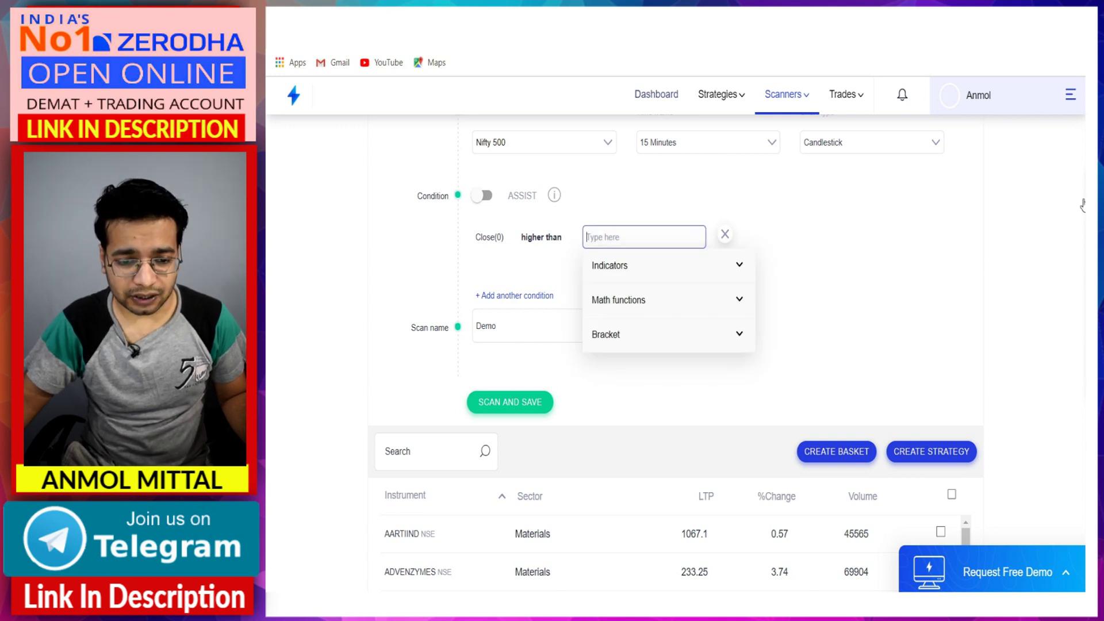
{"action": "left_click", "coordinate": [666, 299]}
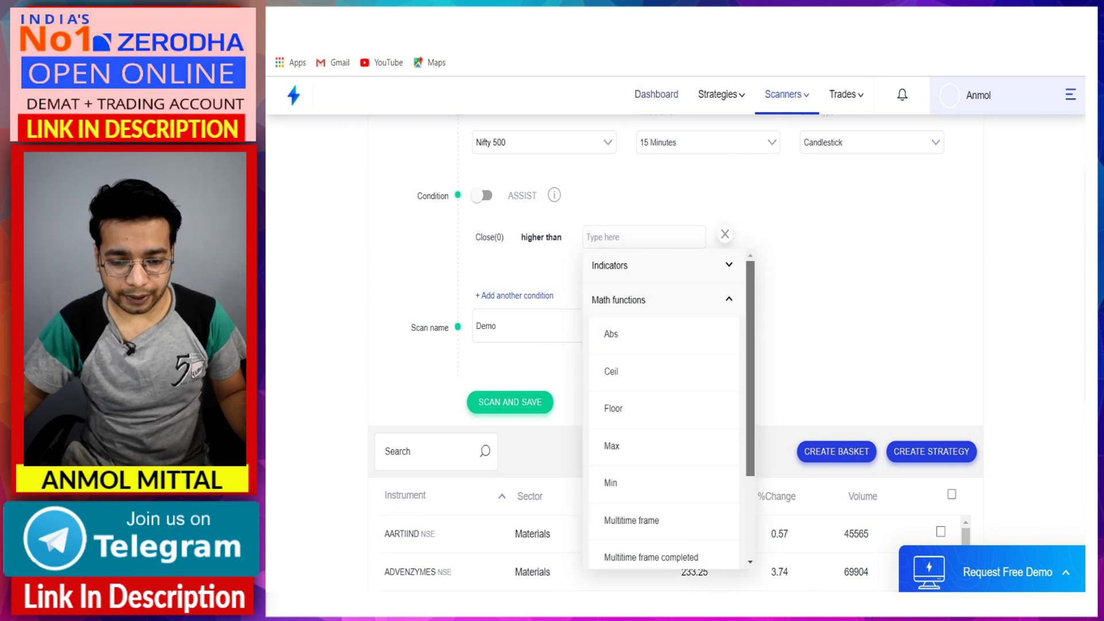
{"action": "scroll", "coordinate": [666, 402], "scroll_direction": "down", "scroll_amount": 2}
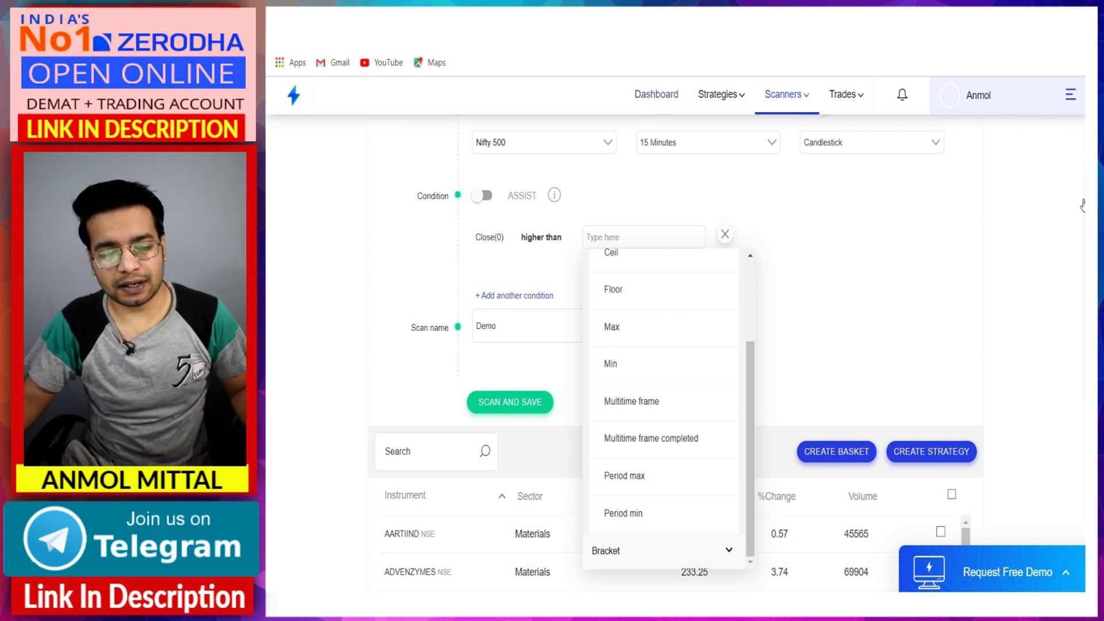
{"action": "left_click", "coordinate": [626, 476]}
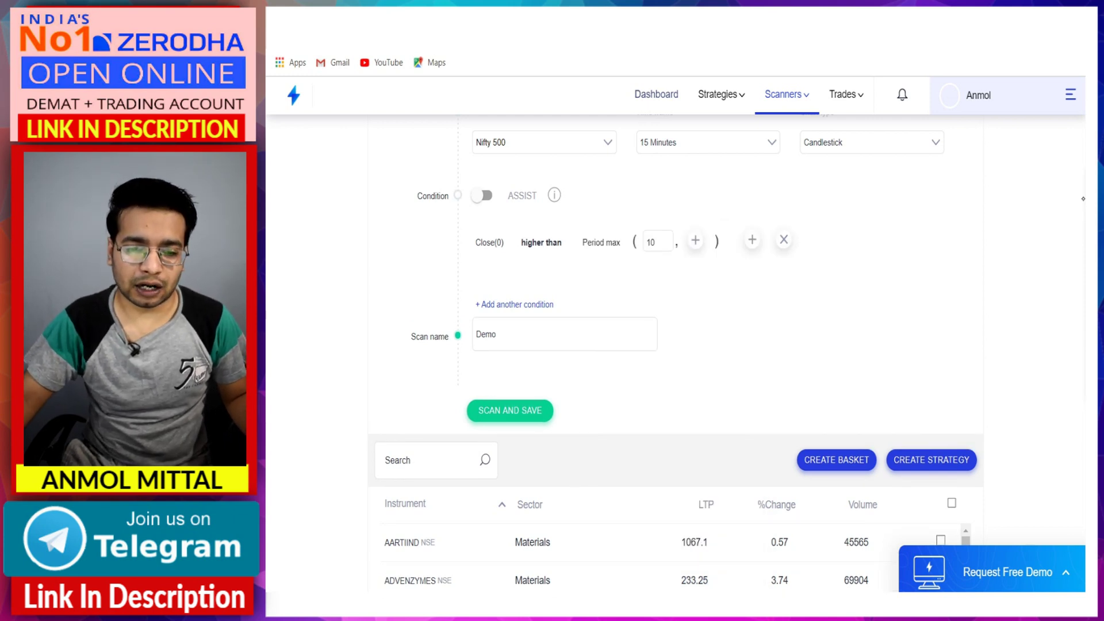
{"action": "left_click", "coordinate": [657, 242]}
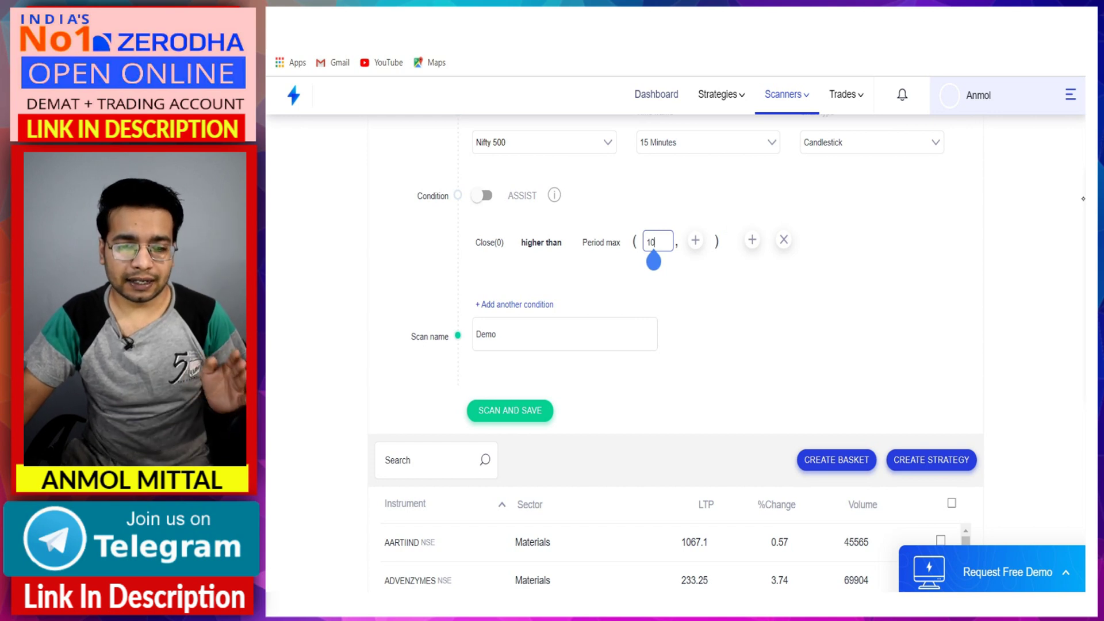
{"action": "key", "text": "BackSpace"}
{"action": "key", "text": "BackSpace"}
{"action": "type", "text": "7"}
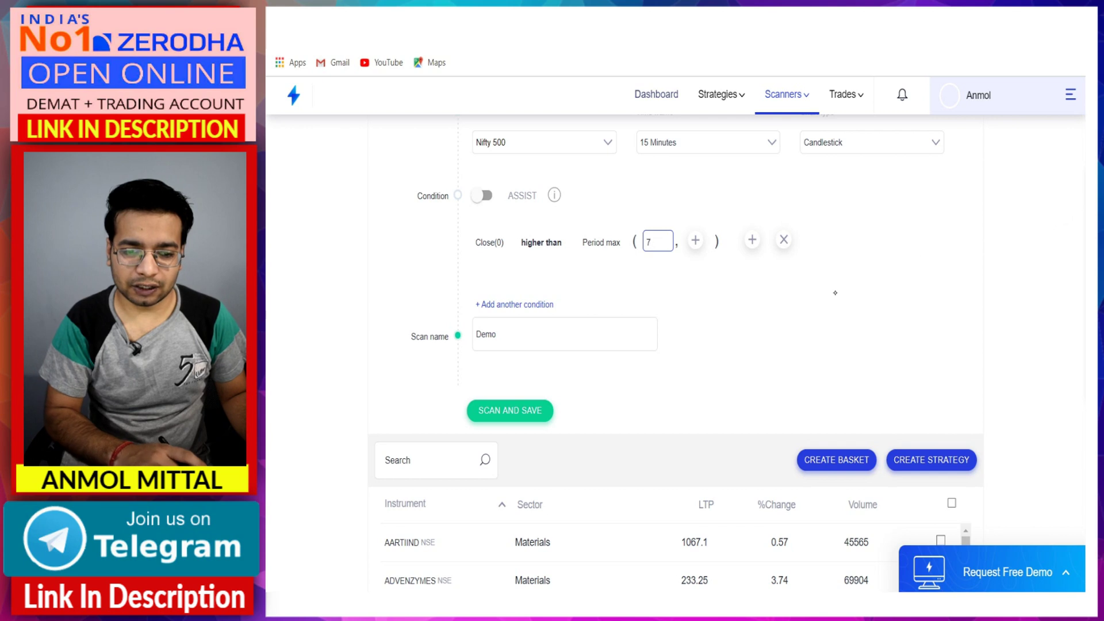
Step: Replace the comparator between Close(0) and Period max with "crosses above"
{"action": "left_click", "coordinate": [546, 243]}
{"action": "left_click", "coordinate": [572, 232]}
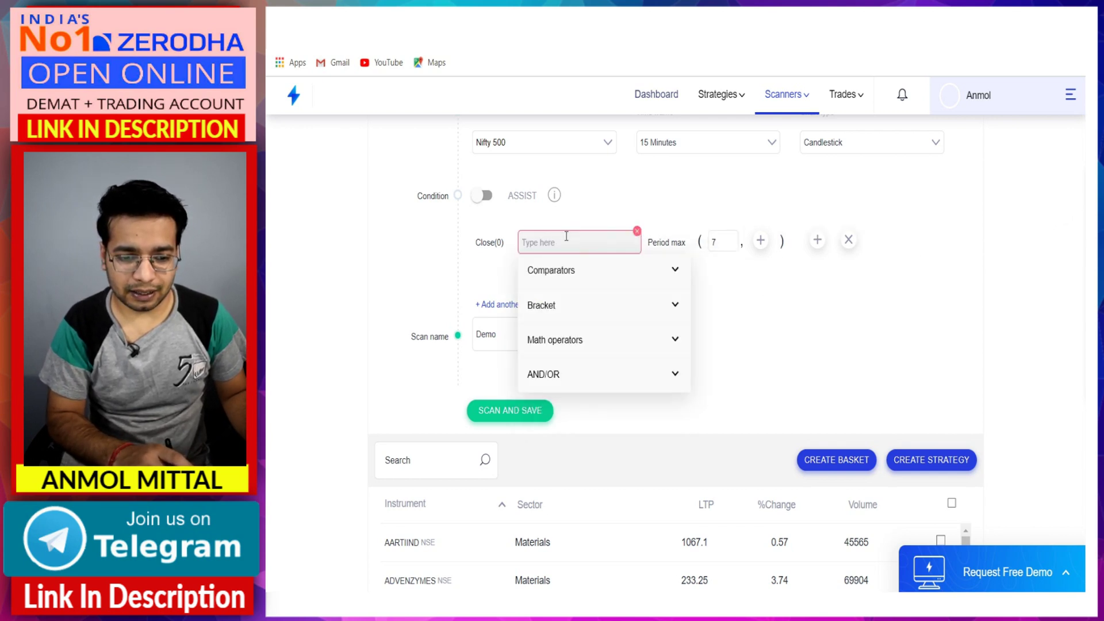
{"action": "type", "text": "cro"}
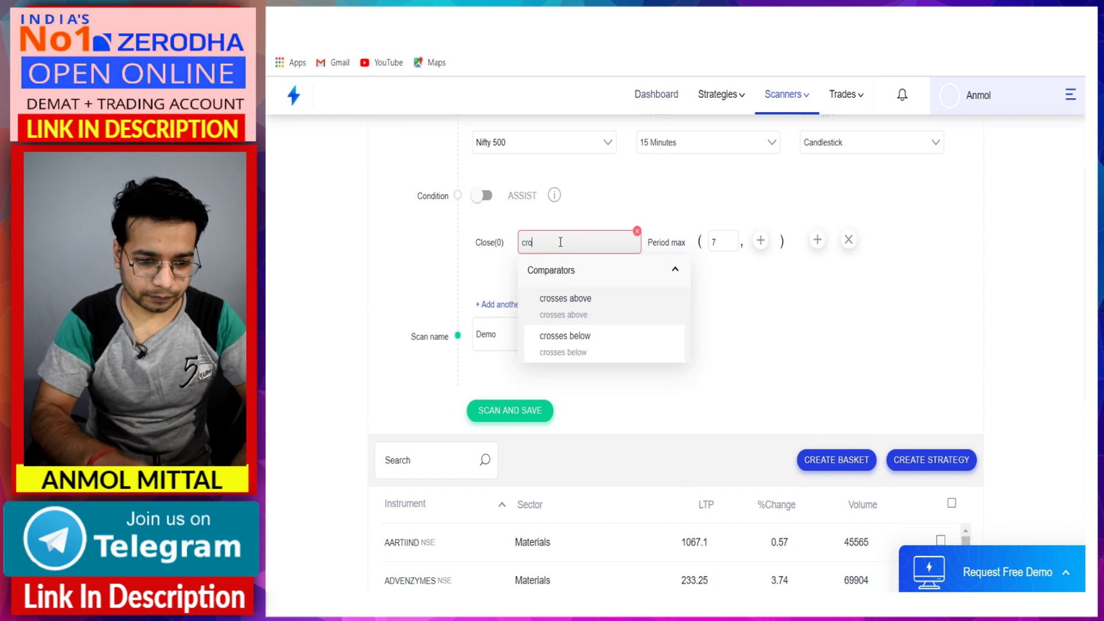
{"action": "left_click", "coordinate": [561, 309]}
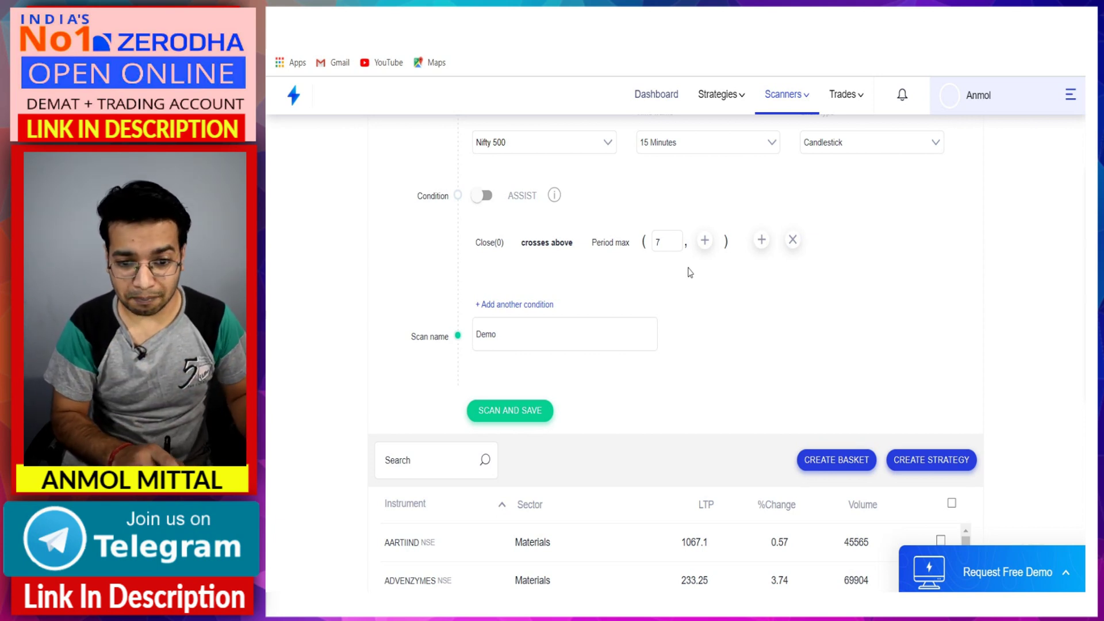
Step: Add High with offset -1 as the Period max argument, and run and save the Demo scan
{"action": "left_click", "coordinate": [705, 242]}
{"action": "left_click", "coordinate": [721, 250]}
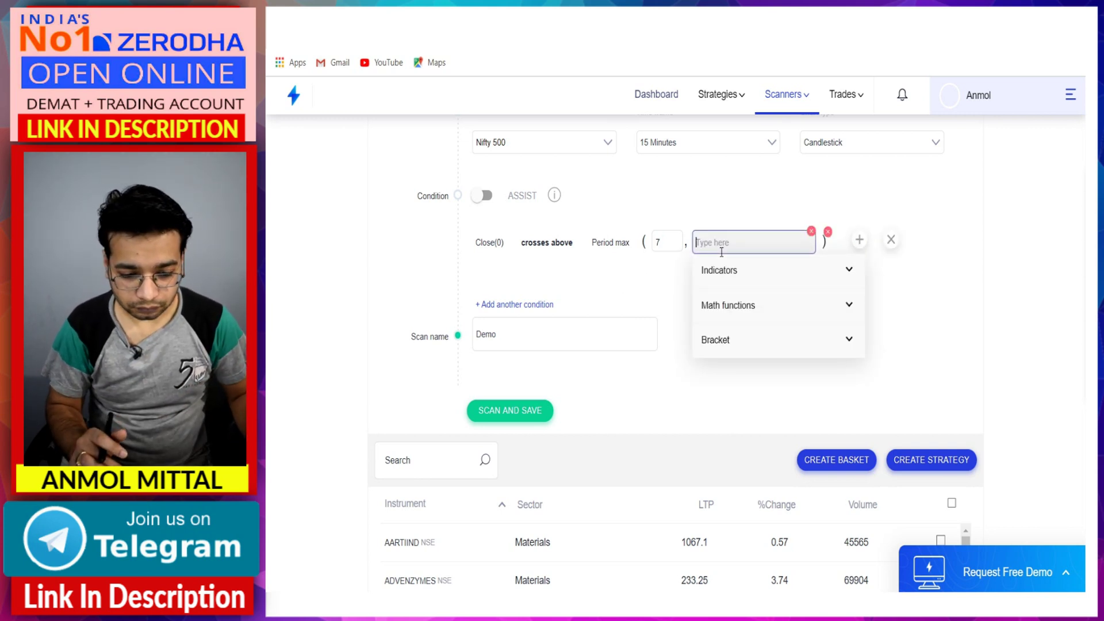
{"action": "type", "text": "high"}
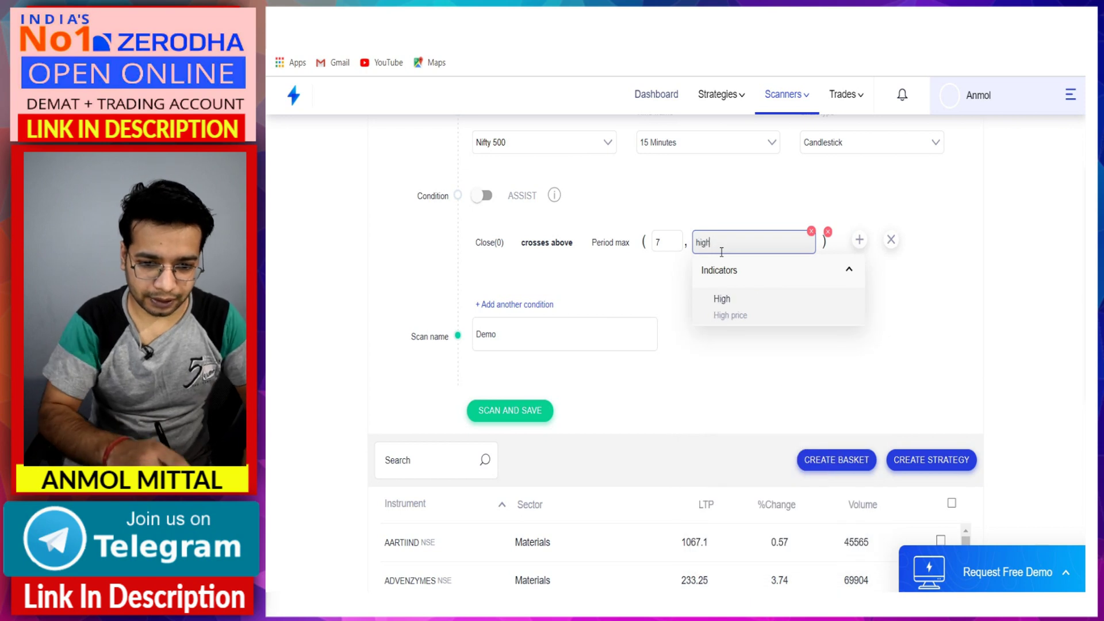
{"action": "left_click", "coordinate": [722, 313]}
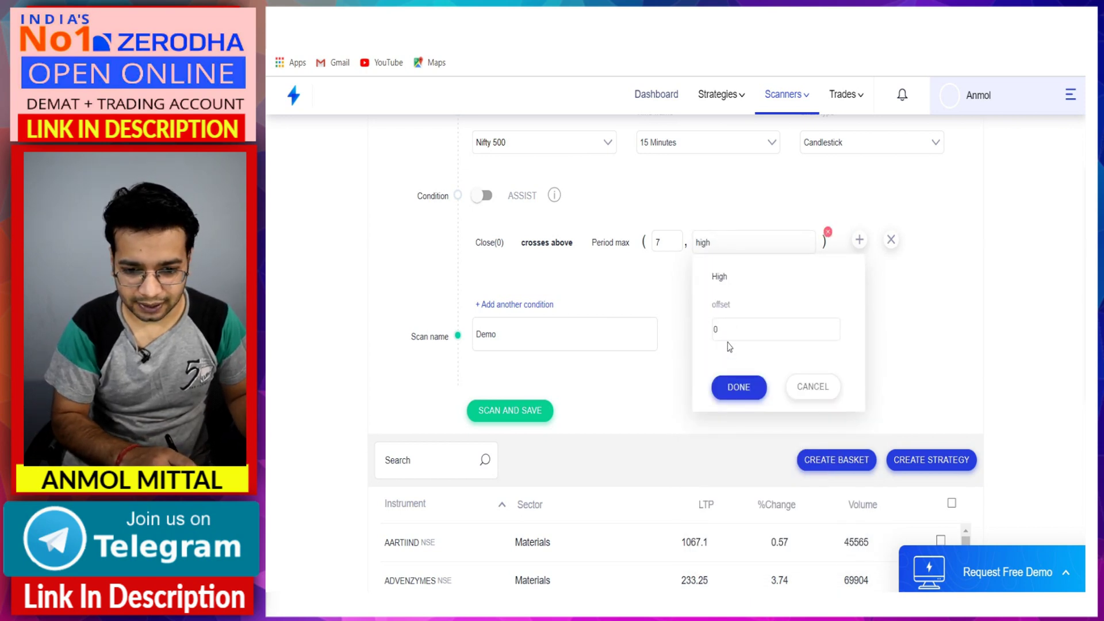
{"action": "left_click", "coordinate": [725, 327]}
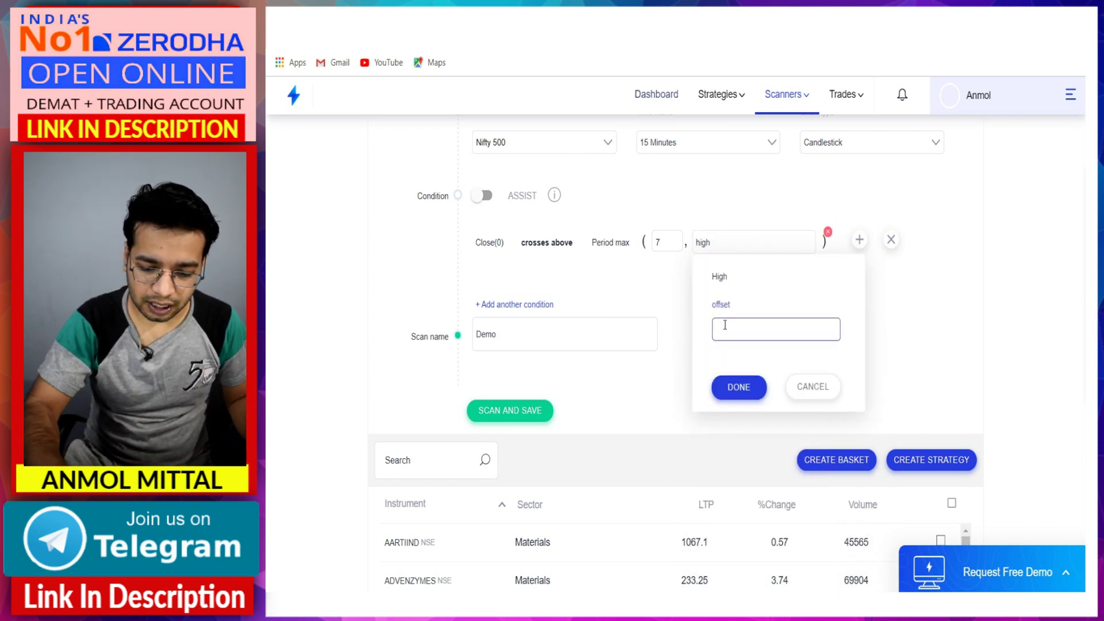
{"action": "type", "text": "-1"}
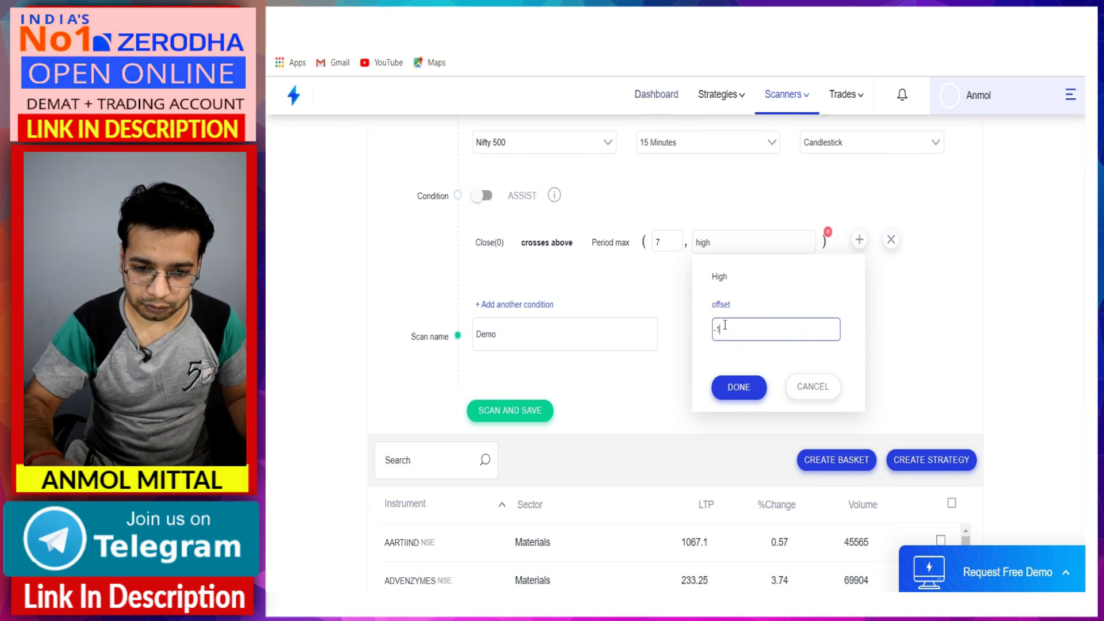
{"action": "left_click", "coordinate": [726, 393]}
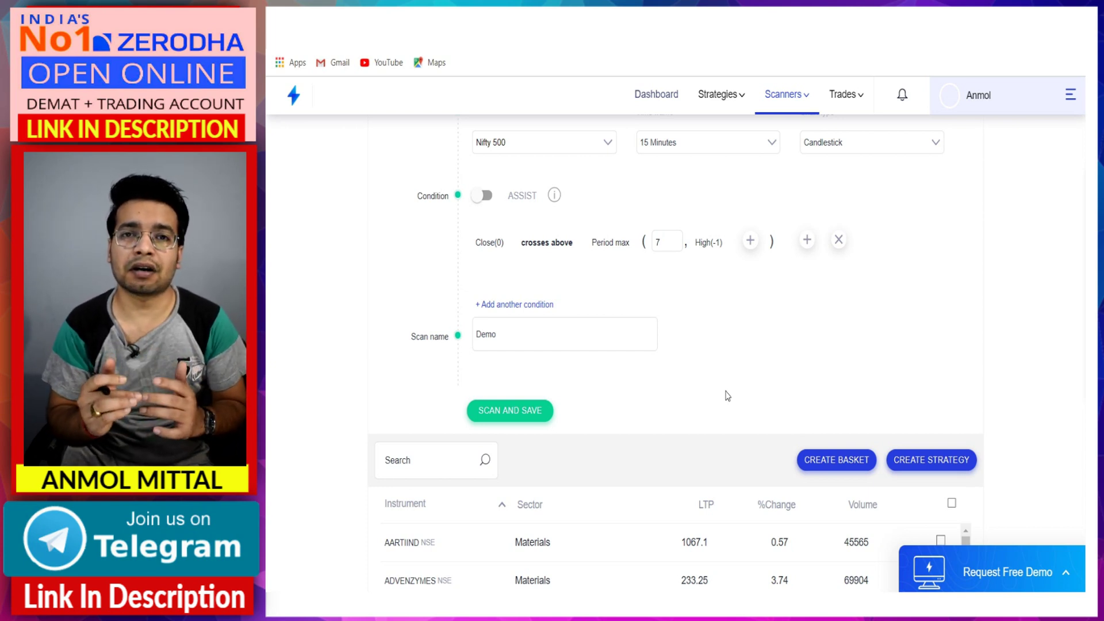
{"action": "left_click", "coordinate": [487, 412]}
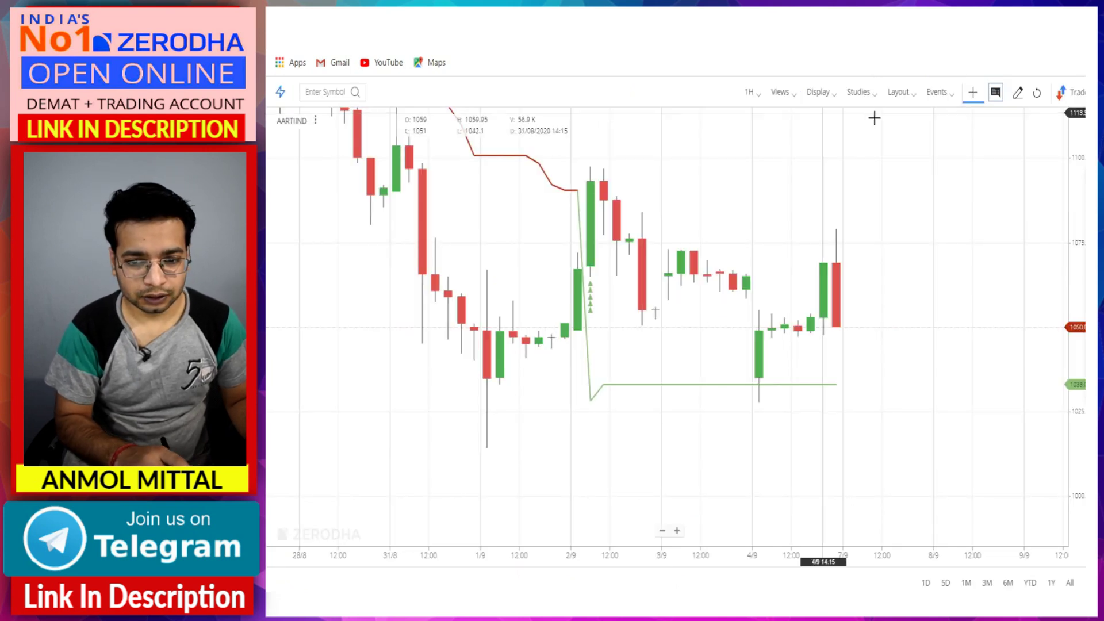
Step: Clear all studies from the AARTIIND chart and load the NSE symbol EMAMILTD
{"action": "left_click", "coordinate": [865, 107]}
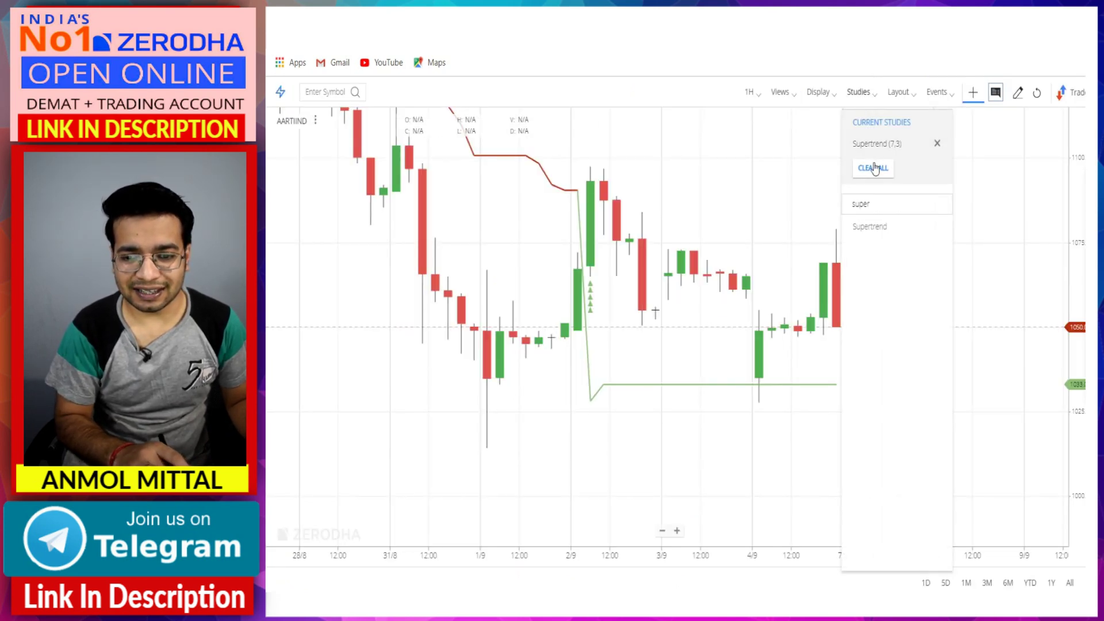
{"action": "left_click", "coordinate": [874, 167]}
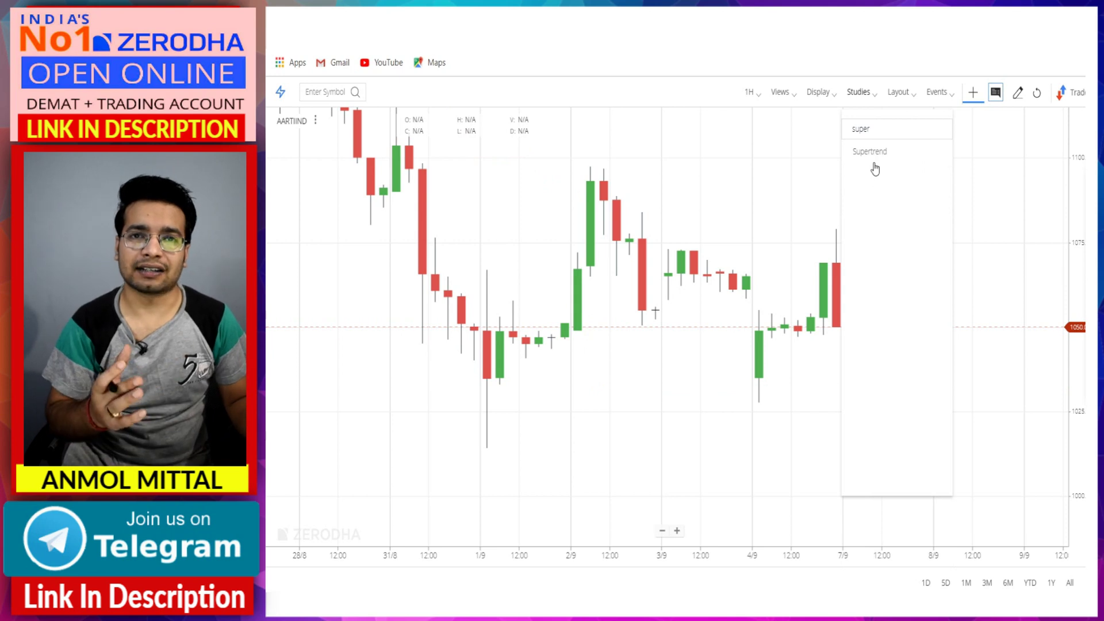
{"action": "left_click", "coordinate": [339, 94]}
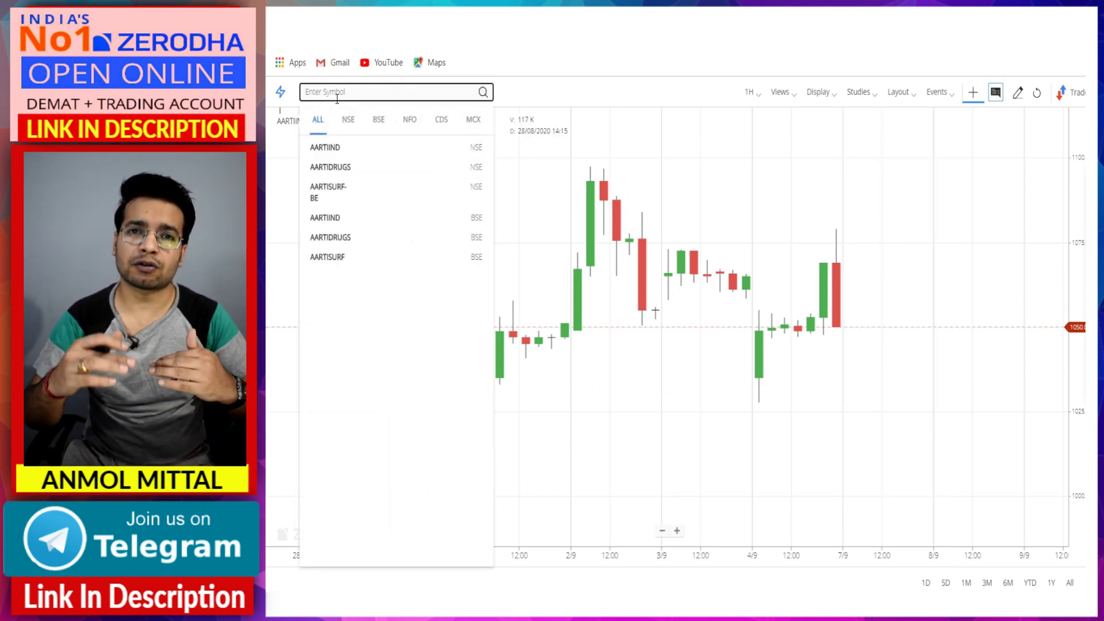
{"action": "type", "text": "emam"}
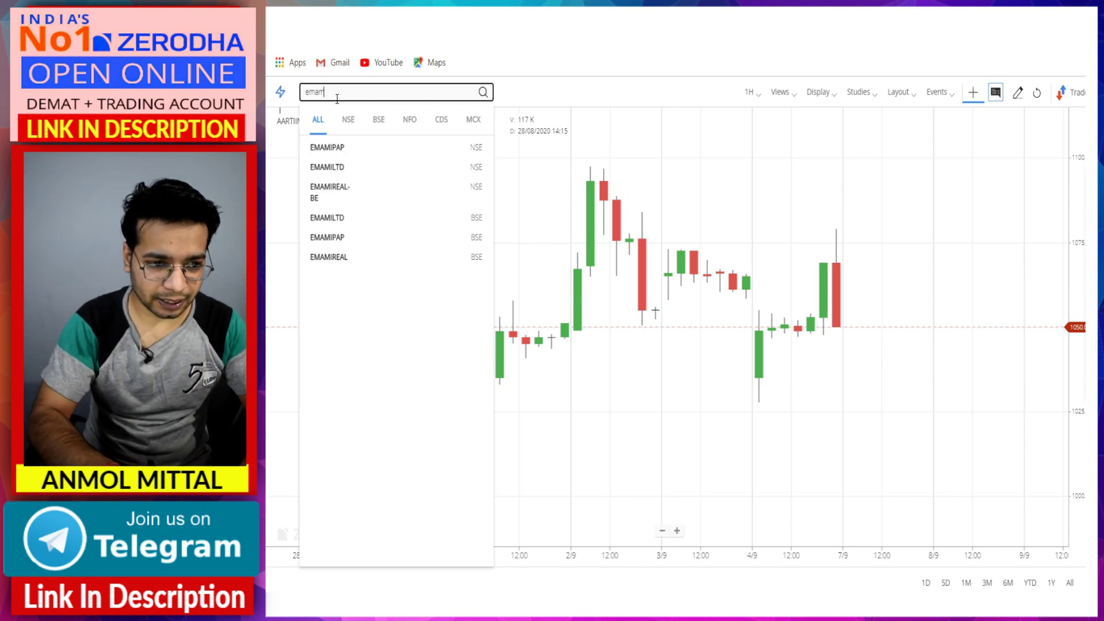
{"action": "left_click", "coordinate": [325, 172]}
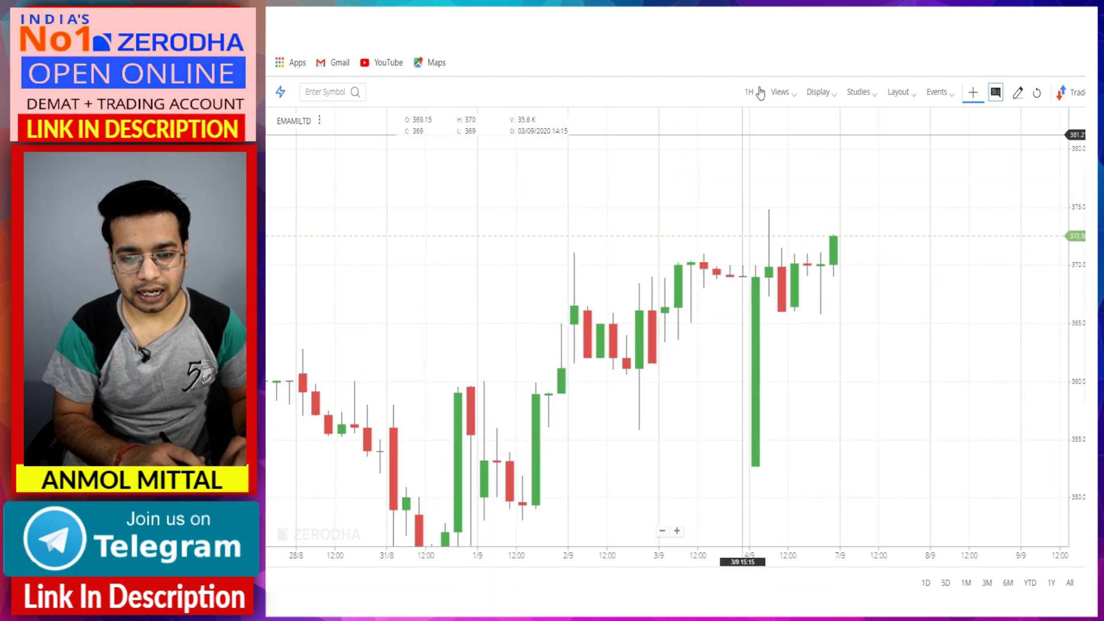
Step: Check the Demo scanner's time frame and set the EMAMILTD chart interval to 15 minutes
{"action": "left_click", "coordinate": [477, 20]}
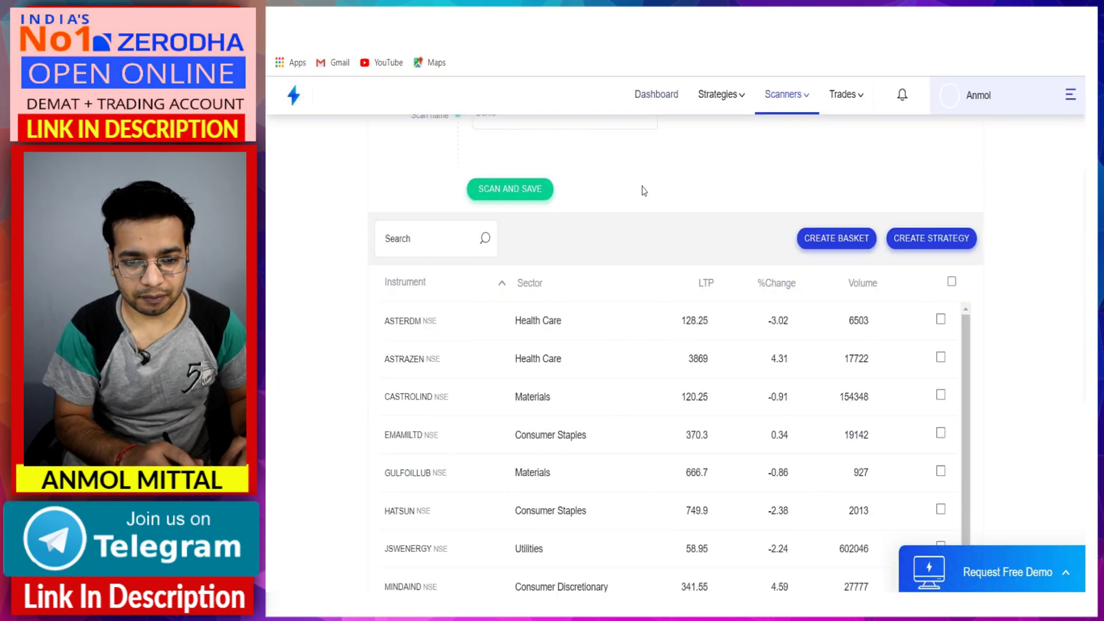
{"action": "scroll", "coordinate": [644, 191], "scroll_direction": "up", "scroll_amount": 5}
{"action": "left_click", "coordinate": [674, 240]}
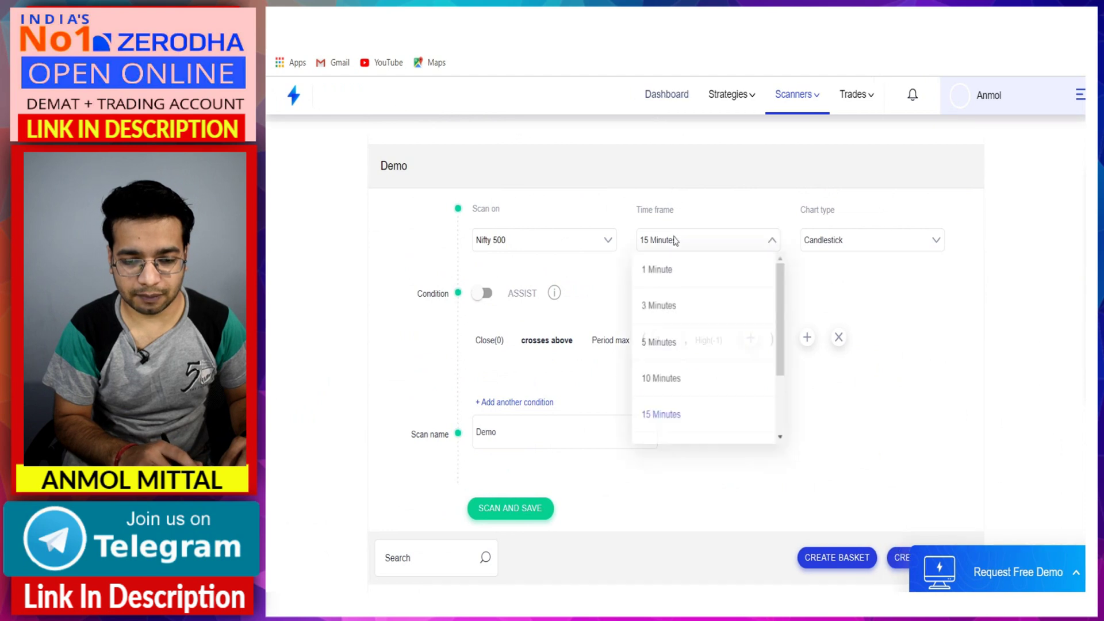
{"action": "scroll", "coordinate": [714, 396], "scroll_direction": "down", "scroll_amount": 1}
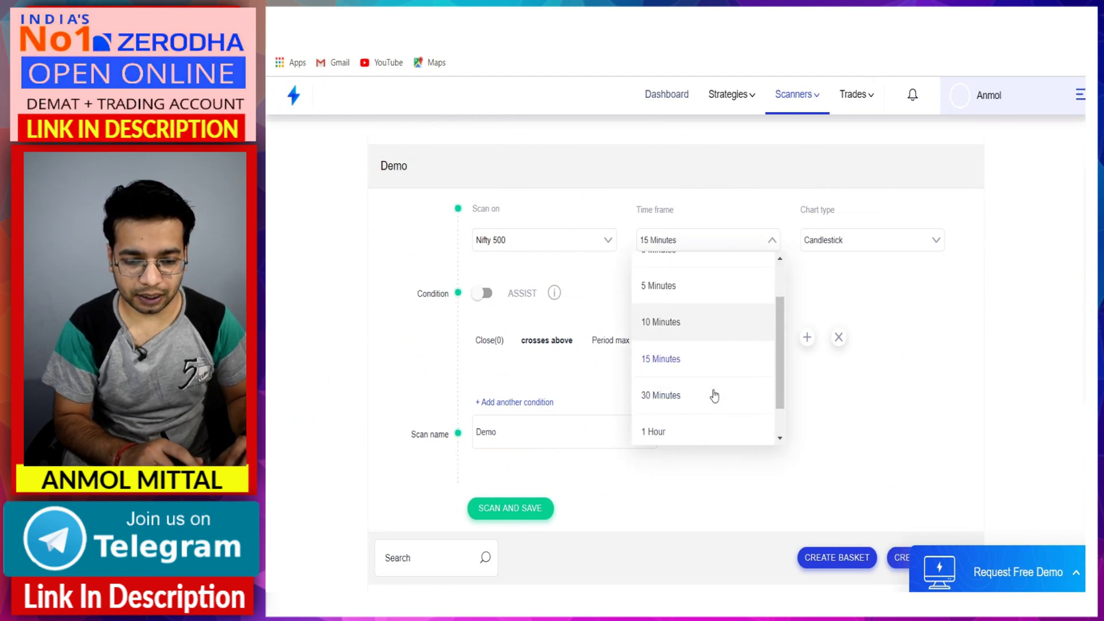
{"action": "scroll", "coordinate": [714, 396], "scroll_direction": "down", "scroll_amount": 1}
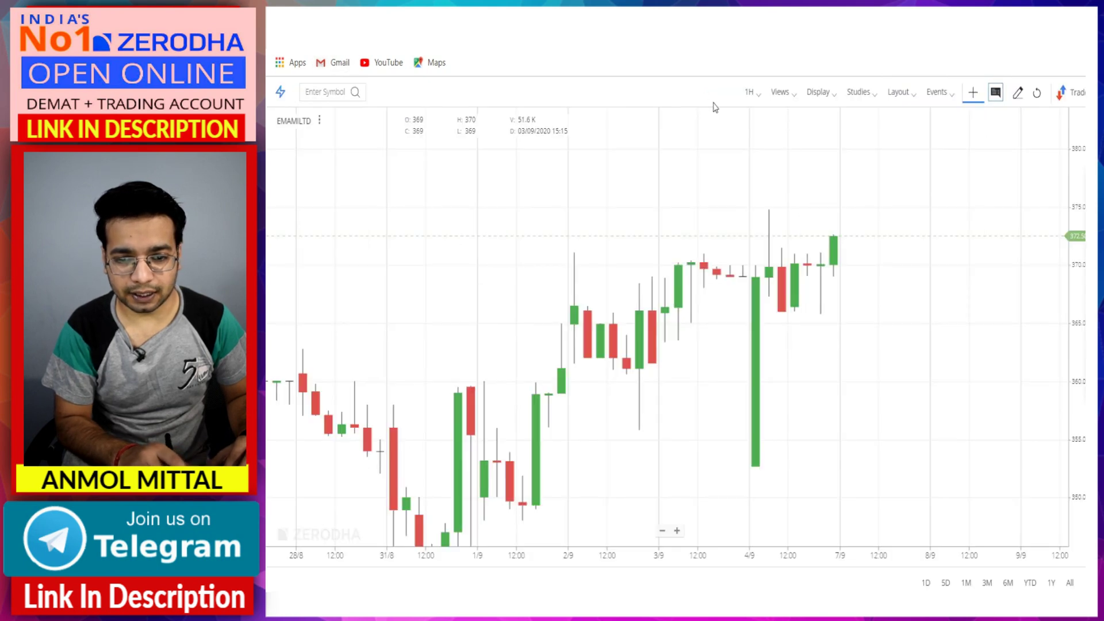
{"action": "left_click", "coordinate": [749, 92]}
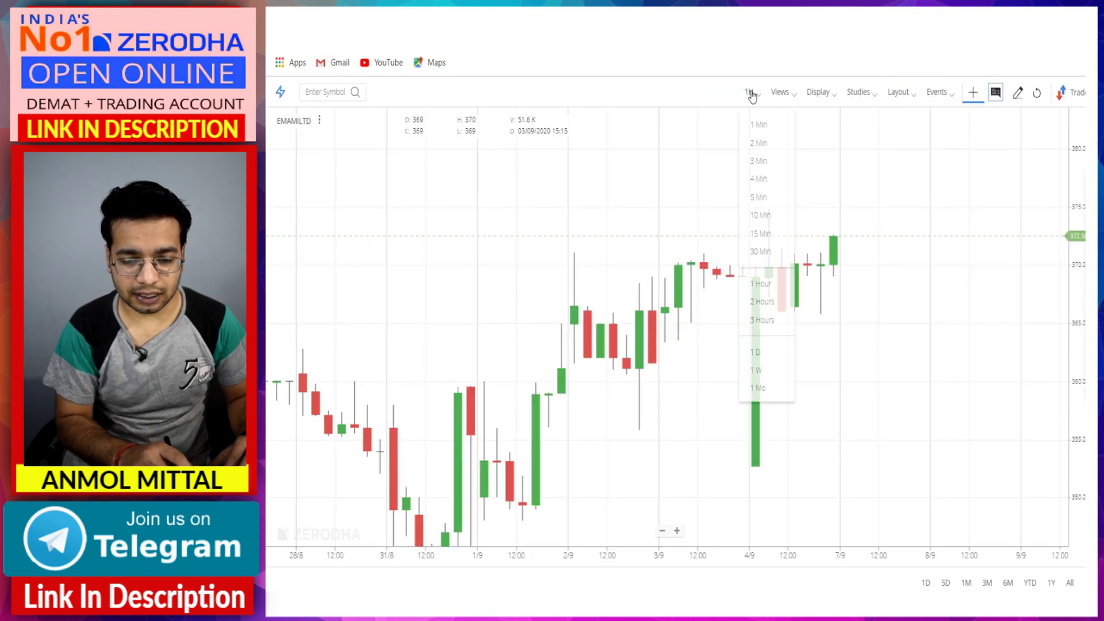
{"action": "left_click", "coordinate": [767, 234]}
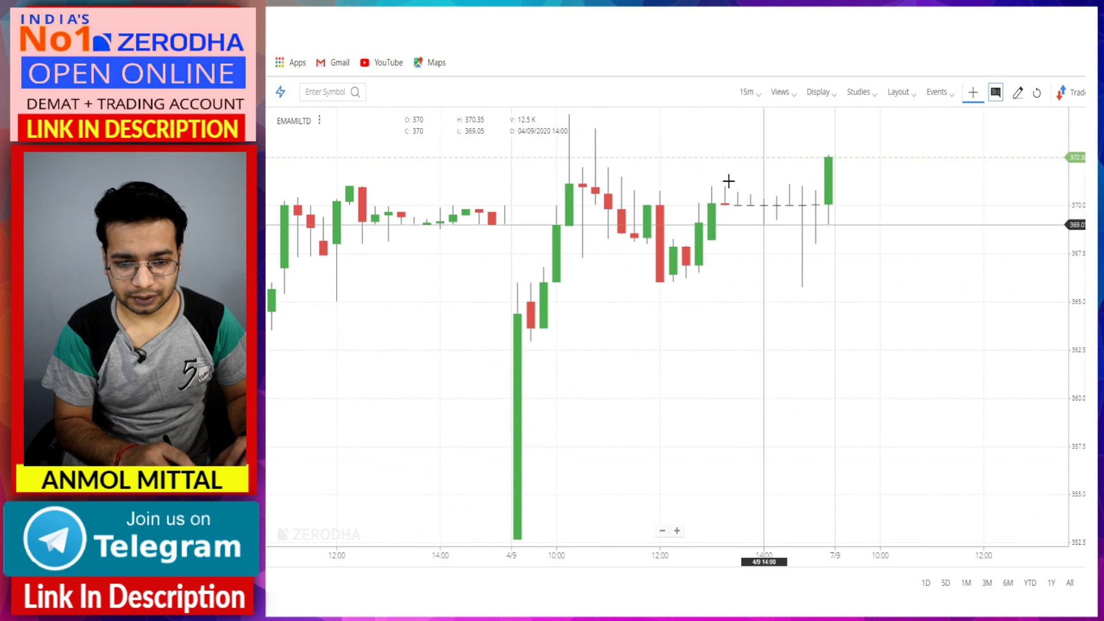
Step: Number the seven candles preceding the latest EMAMILTD candle from 1 to 7 with the red annotation pen, counting backwards
{"action": "left_click_drag", "start_coordinate": [720, 184], "coordinate": [722, 260]}
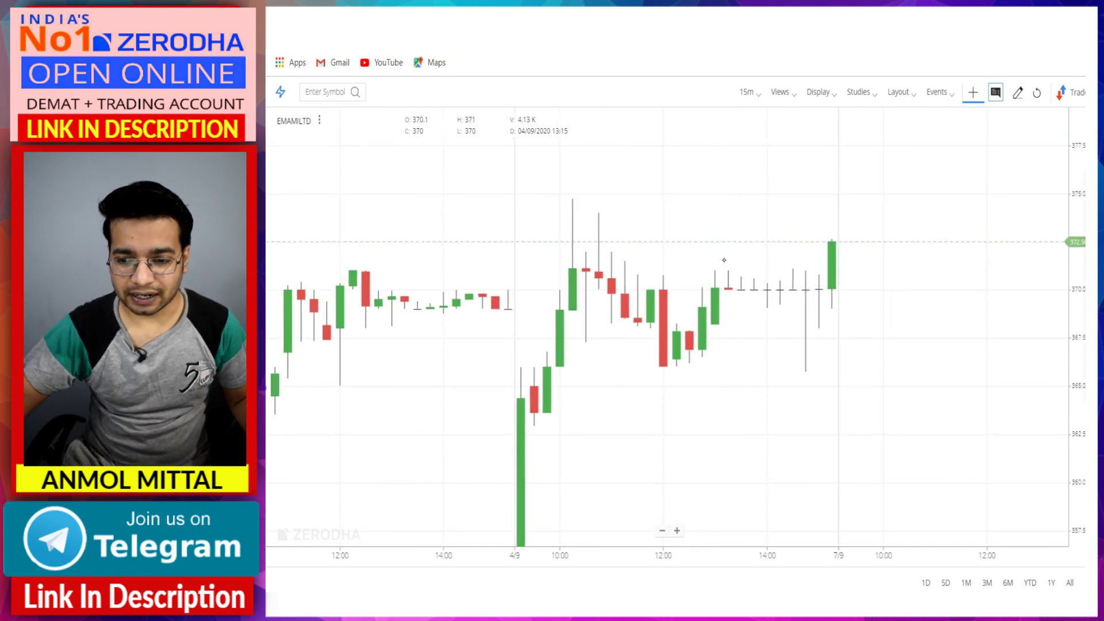
{"action": "left_click", "coordinate": [1084, 213]}
{"action": "left_click", "coordinate": [1052, 213]}
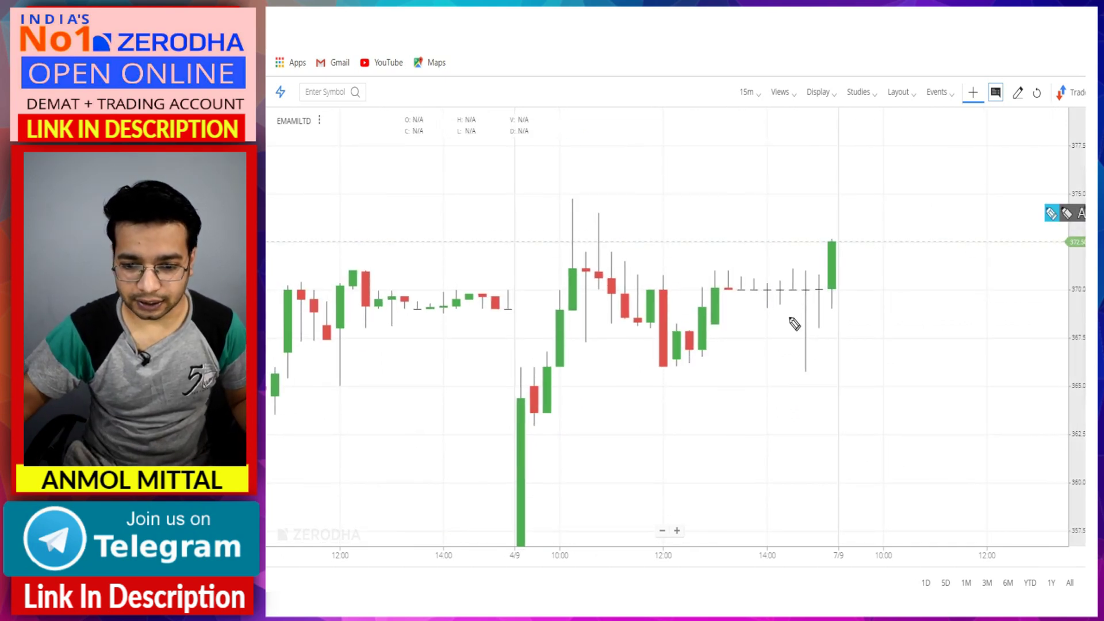
{"action": "left_click_drag", "start_coordinate": [821, 335], "coordinate": [814, 386]}
{"action": "mouse_move", "coordinate": [794, 297]}
{"action": "left_mouse_down"}
{"action": "mouse_move", "coordinate": [780, 323]}
{"action": "mouse_move", "coordinate": [741, 308]}
{"action": "mouse_move", "coordinate": [739, 325]}
{"action": "left_mouse_up"}
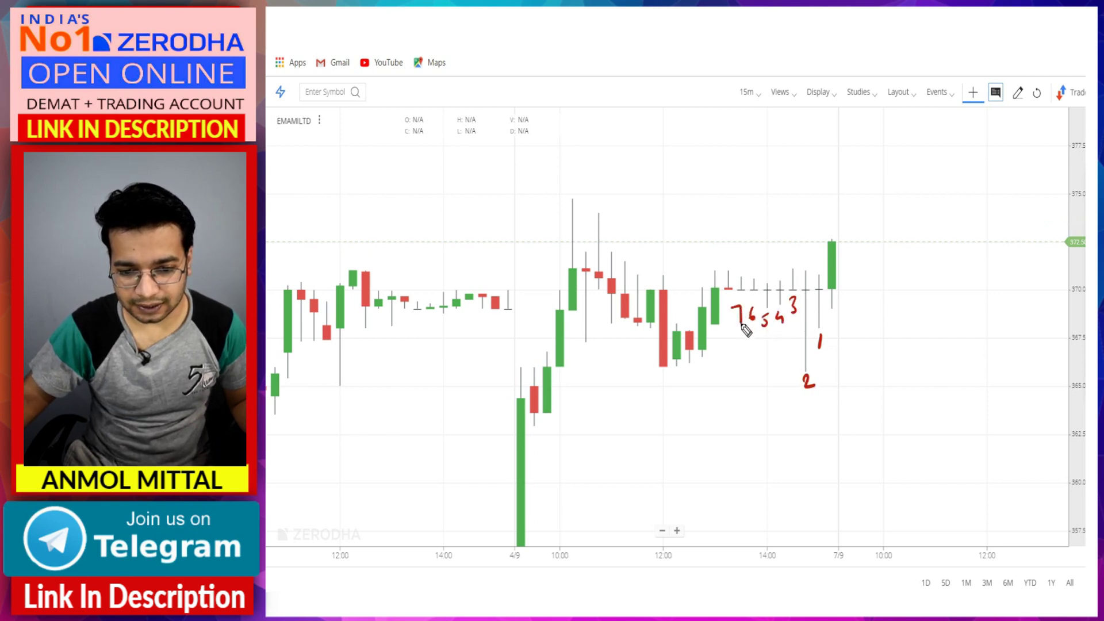
Step: Draw a red line along the highs of the seven numbered EMAMILTD candles and an arrow pointing at the latest candle's breakout
{"action": "left_click_drag", "start_coordinate": [735, 267], "coordinate": [874, 267]}
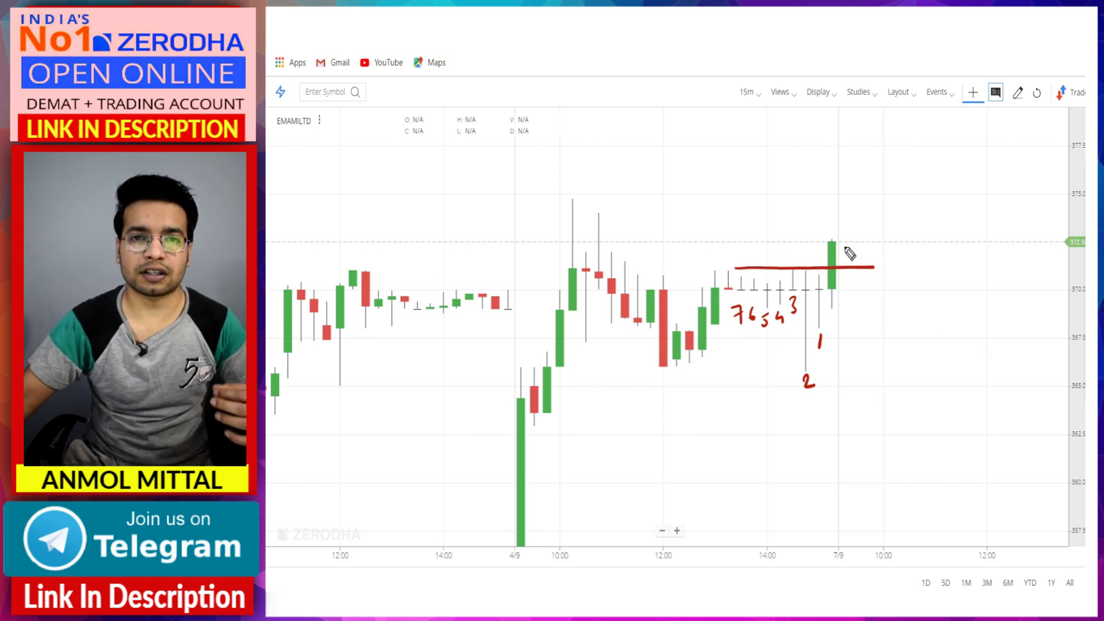
{"action": "mouse_move", "coordinate": [847, 255]}
{"action": "left_mouse_down"}
{"action": "mouse_move", "coordinate": [870, 247]}
{"action": "mouse_move", "coordinate": [859, 258]}
{"action": "mouse_move", "coordinate": [870, 260]}
{"action": "left_mouse_up"}
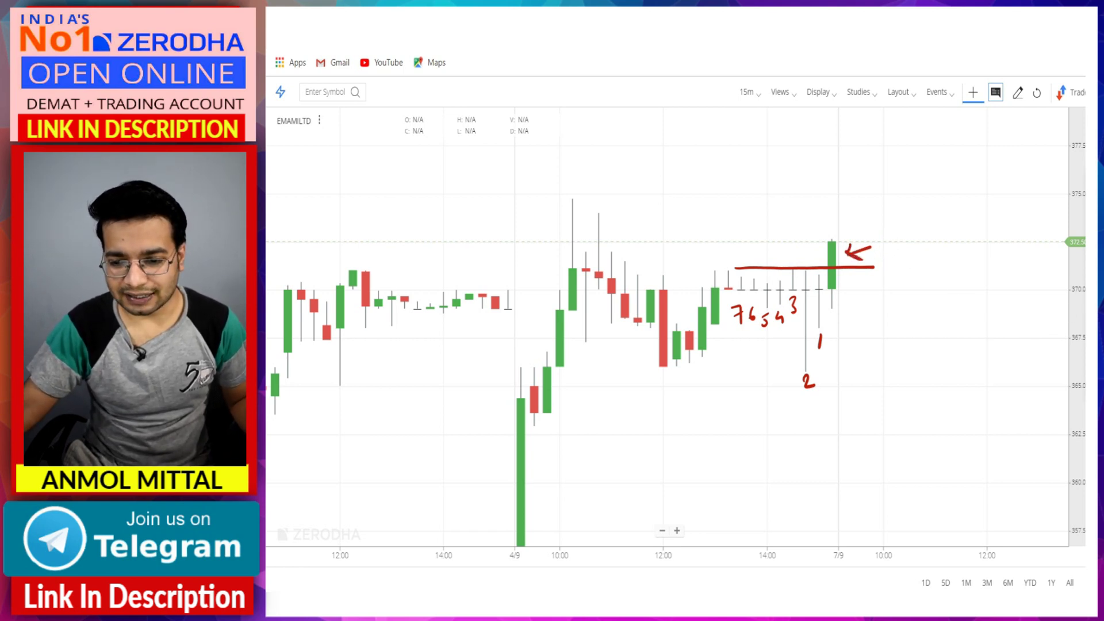
{"action": "left_click", "coordinate": [1084, 311]}
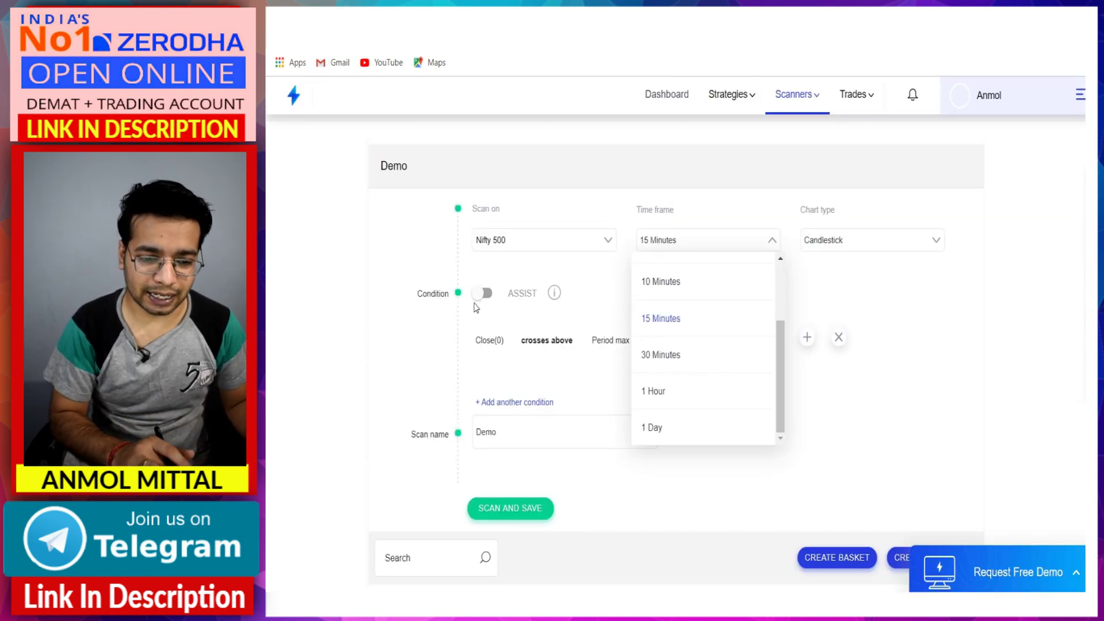
Step: Replace the Period max function in the Demo scan condition with the Period min math function
{"action": "left_click", "coordinate": [561, 372]}
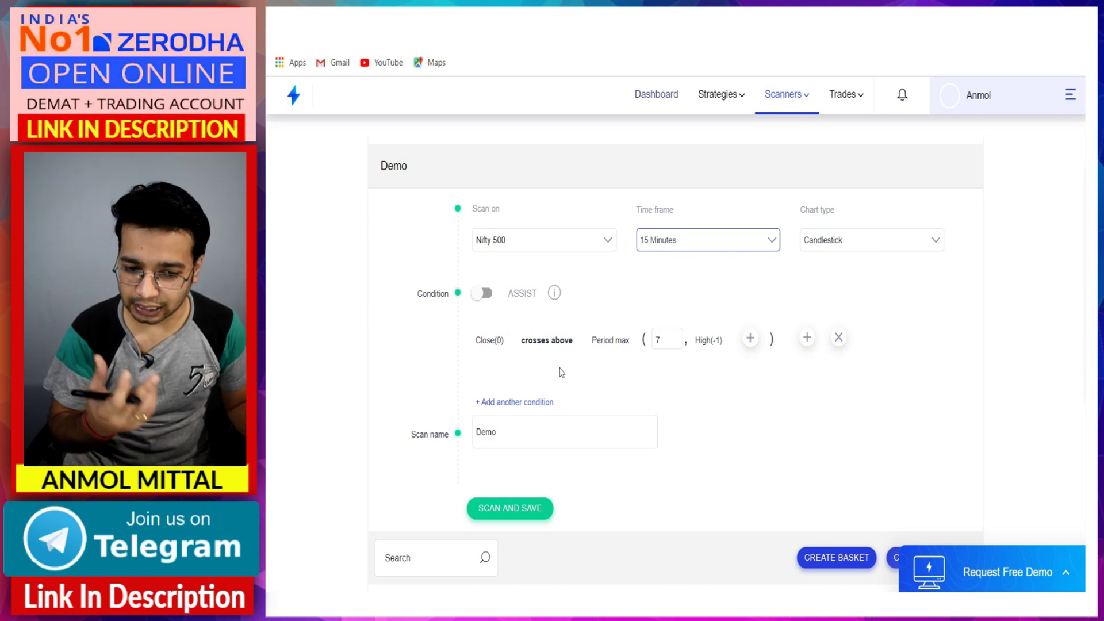
{"action": "left_click", "coordinate": [774, 328]}
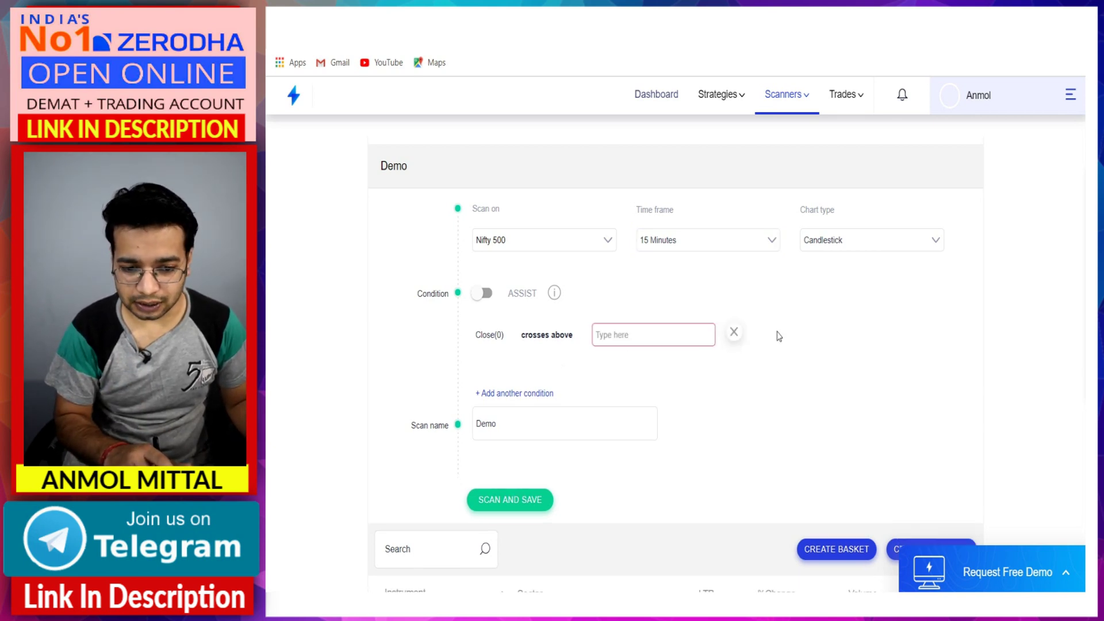
{"action": "left_click", "coordinate": [624, 334]}
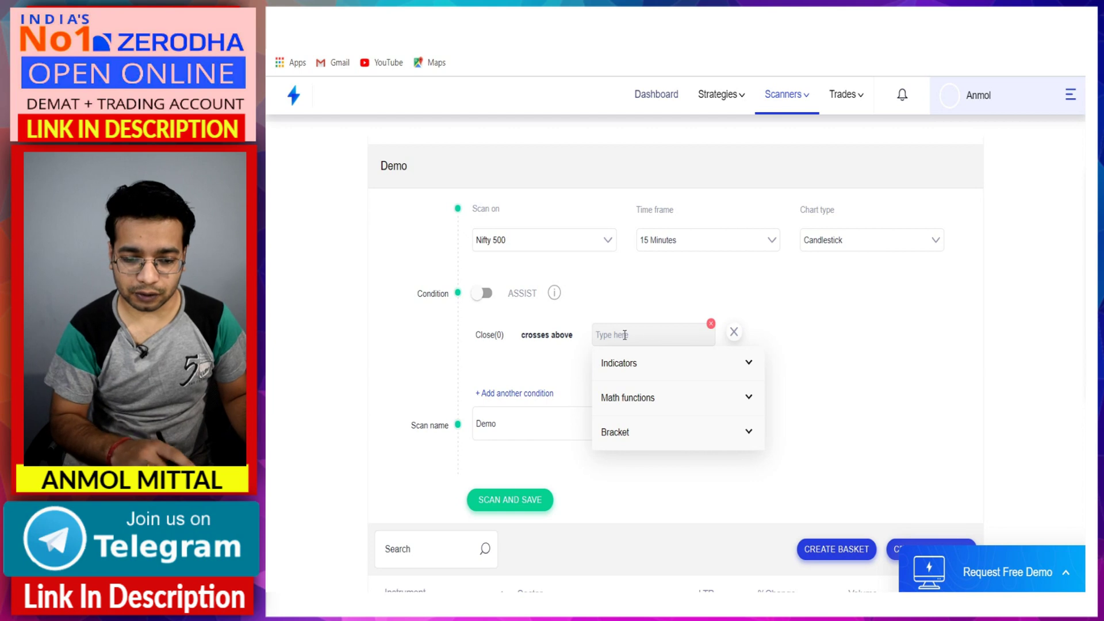
{"action": "left_click", "coordinate": [646, 397]}
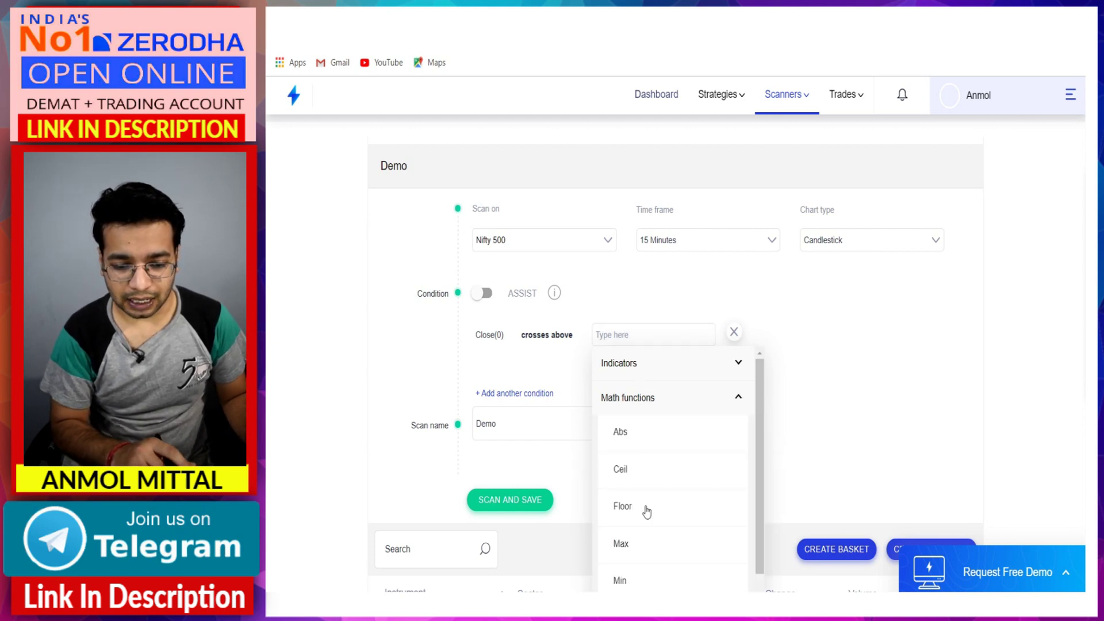
{"action": "scroll", "coordinate": [646, 512], "scroll_direction": "down", "scroll_amount": 3}
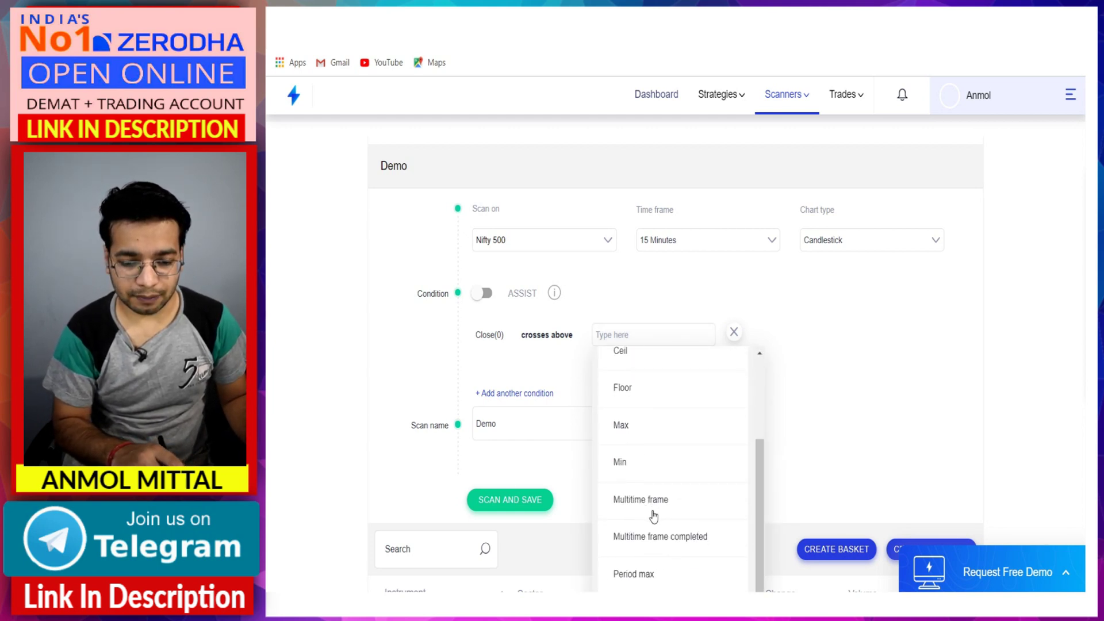
{"action": "scroll", "coordinate": [653, 516], "scroll_direction": "down", "scroll_amount": 4}
{"action": "left_click", "coordinate": [637, 475]}
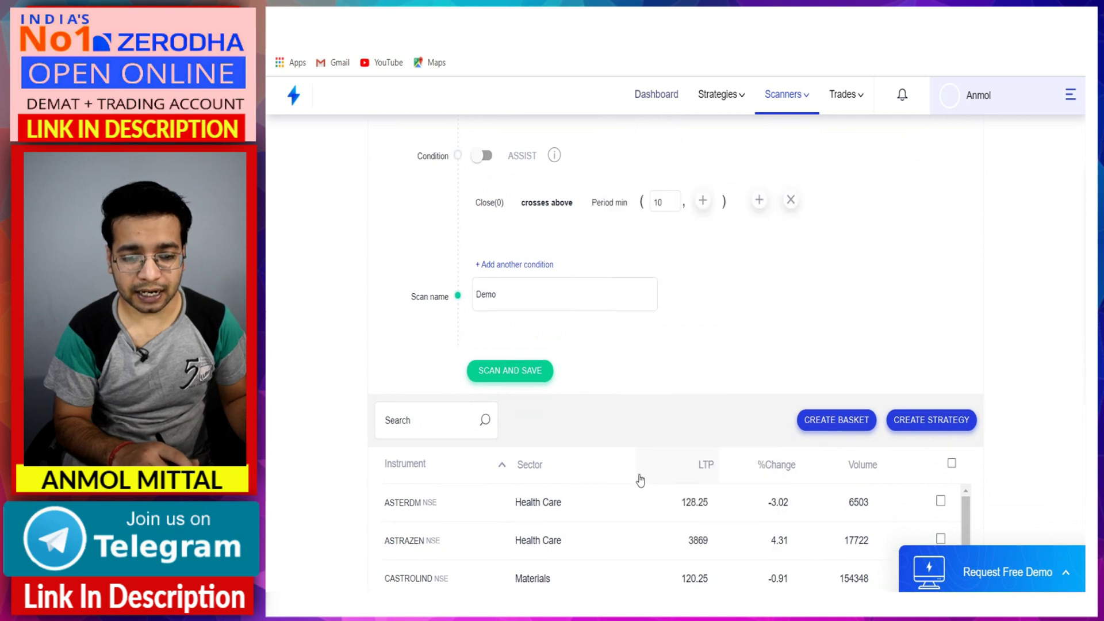
{"action": "scroll", "coordinate": [684, 341], "scroll_direction": "up", "scroll_amount": 2}
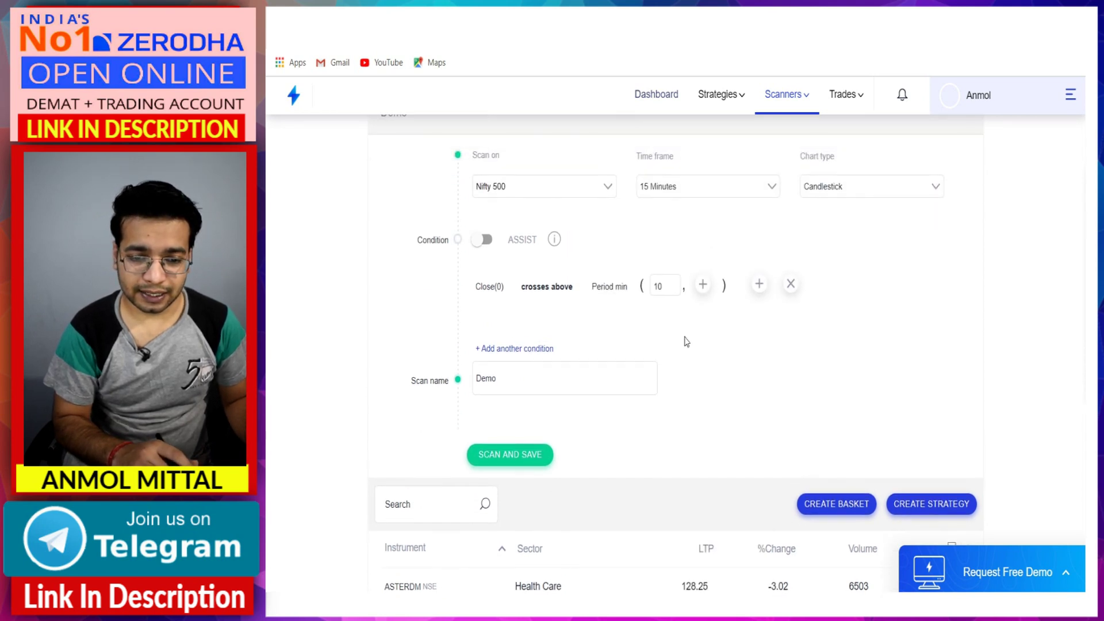
Step: Set the Period min function's period to 7
{"action": "left_click", "coordinate": [666, 288]}
{"action": "key", "text": "BackSpace"}
{"action": "key", "text": "BackSpace"}
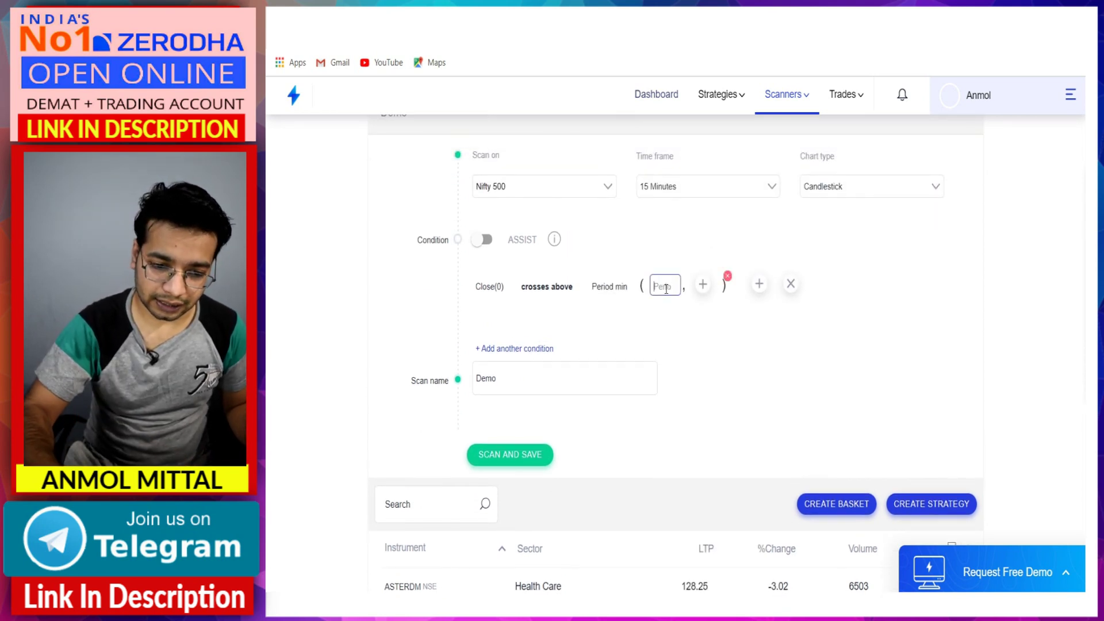
{"action": "type", "text": "7"}
{"action": "left_click", "coordinate": [653, 311]}
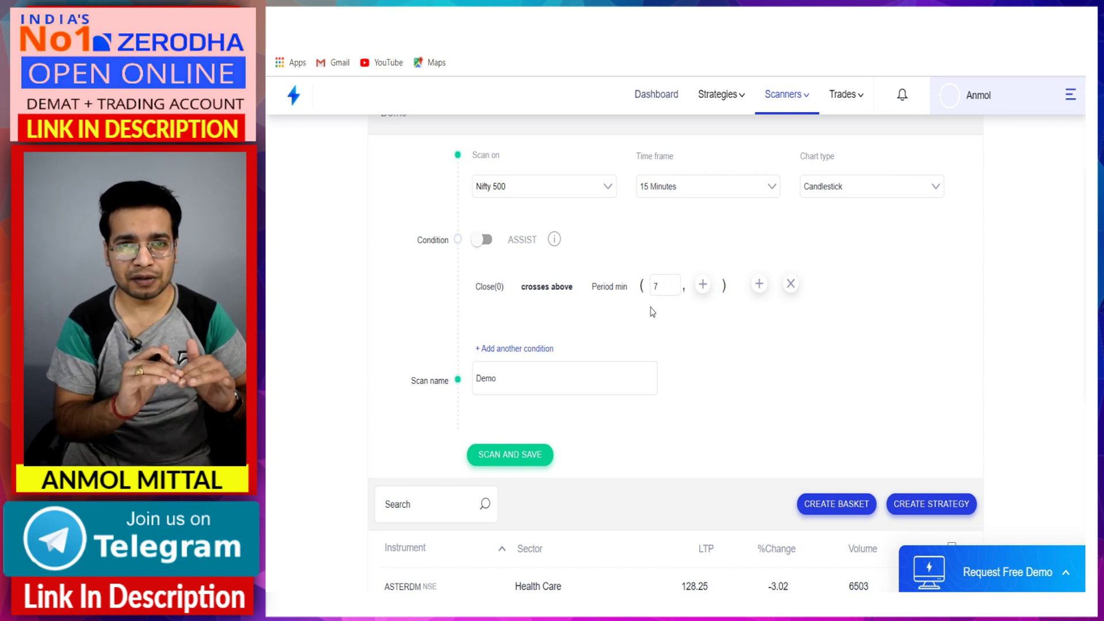
Step: Change the condition's comparator to crosses below
{"action": "left_click", "coordinate": [533, 288]}
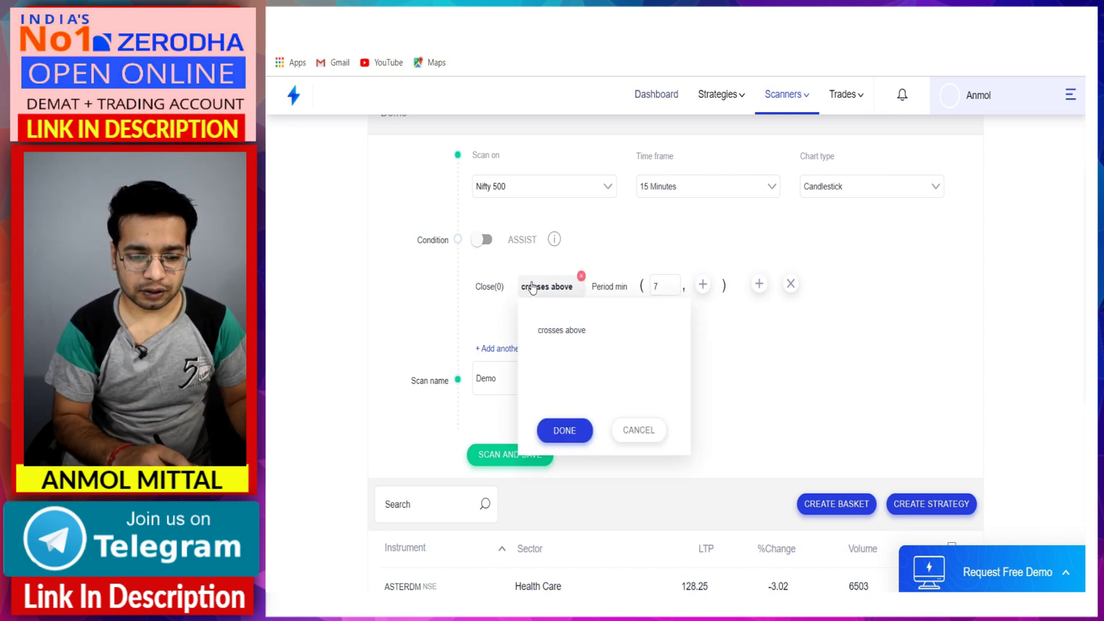
{"action": "left_click", "coordinate": [580, 276]}
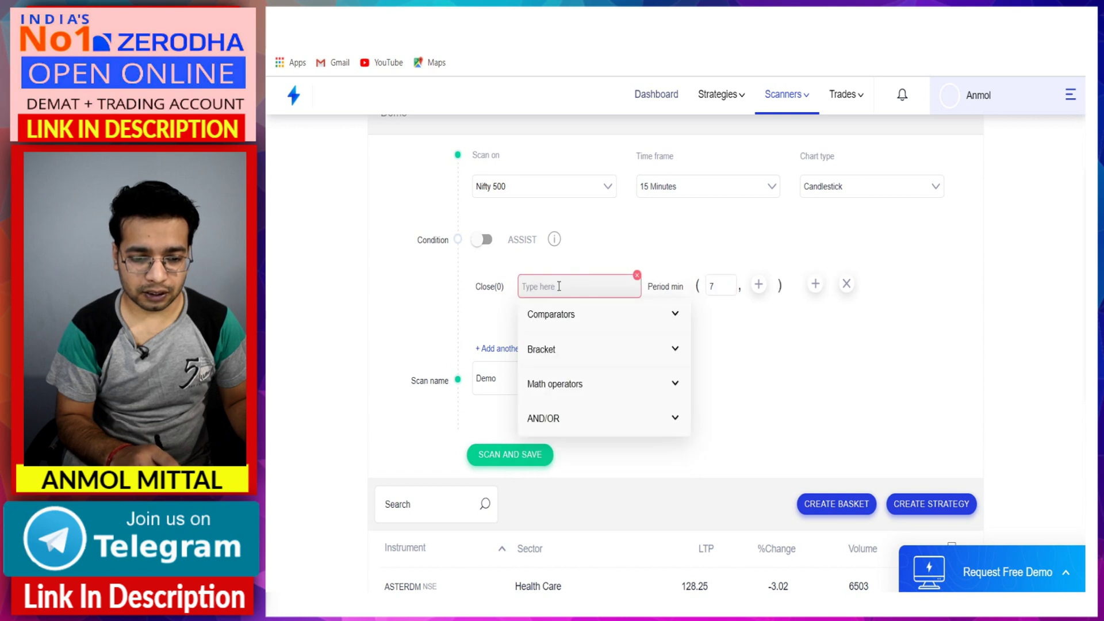
{"action": "type", "text": "cr"}
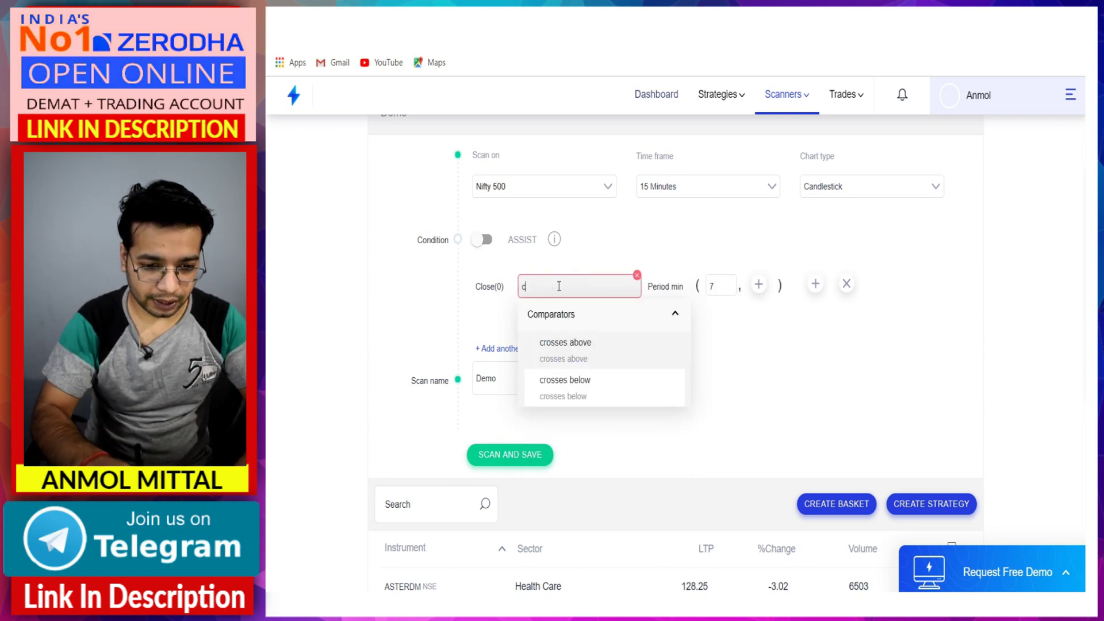
{"action": "left_click", "coordinate": [563, 404]}
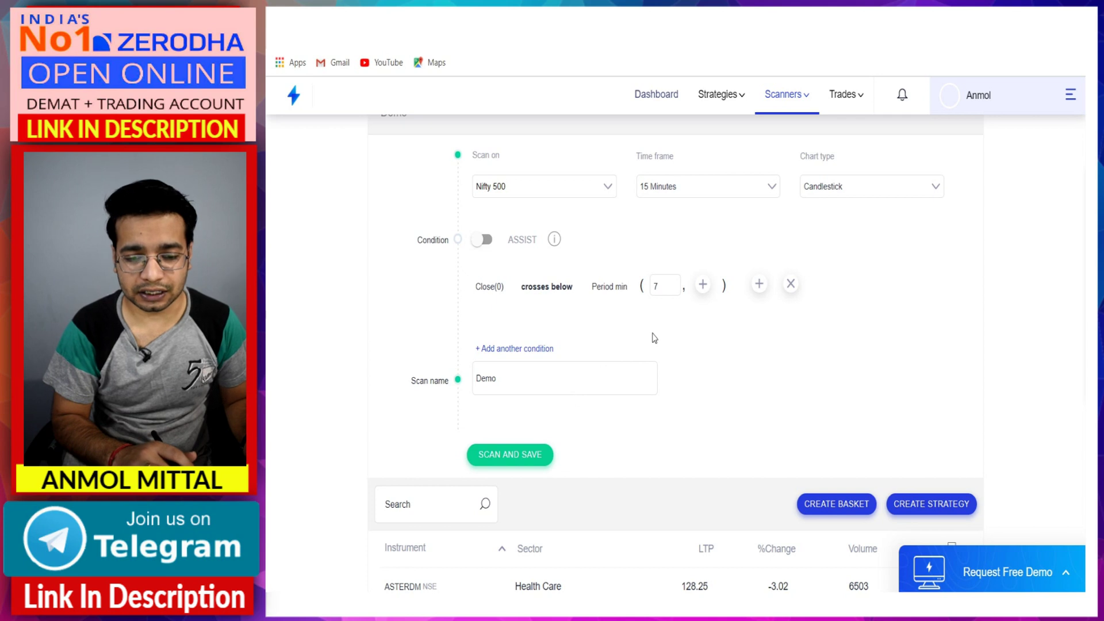
Step: Add Low with offset -1 as the Period min argument, and run and save the Demo scan
{"action": "left_click", "coordinate": [702, 285]}
{"action": "left_click", "coordinate": [718, 286]}
{"action": "type", "text": "lo"}
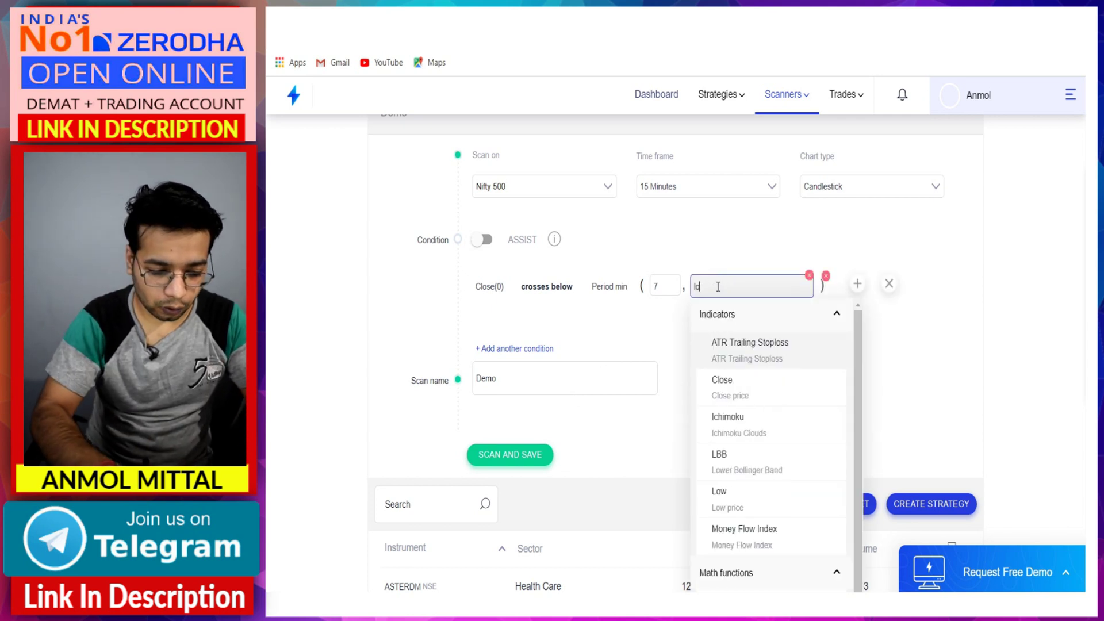
{"action": "type", "text": "w"}
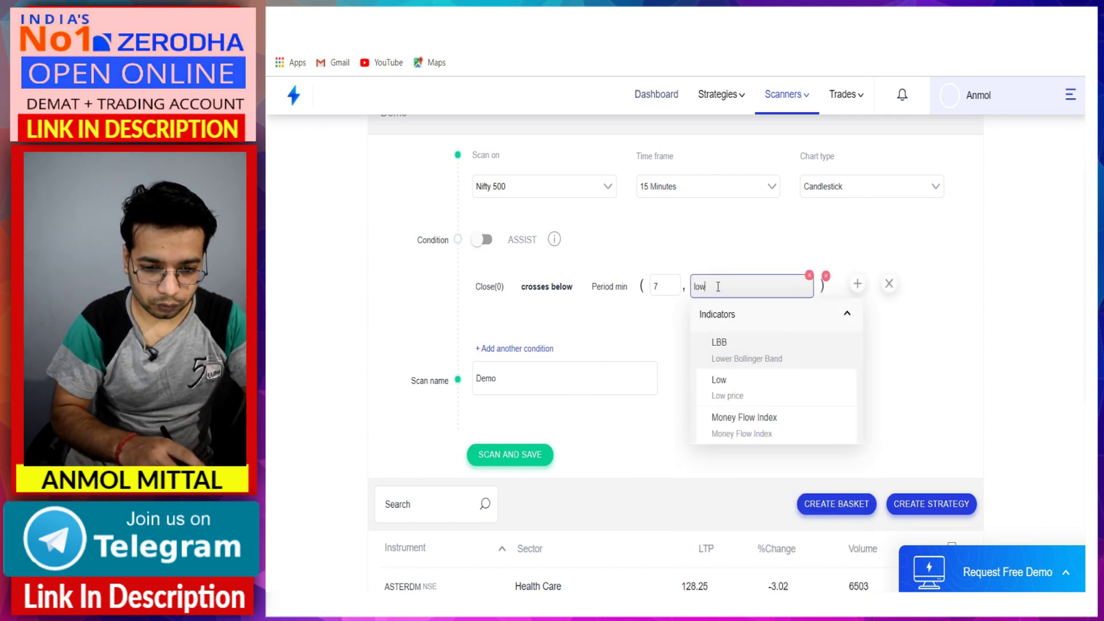
{"action": "left_click", "coordinate": [733, 396]}
{"action": "left_click", "coordinate": [725, 374]}
{"action": "key", "text": "BackSpace"}
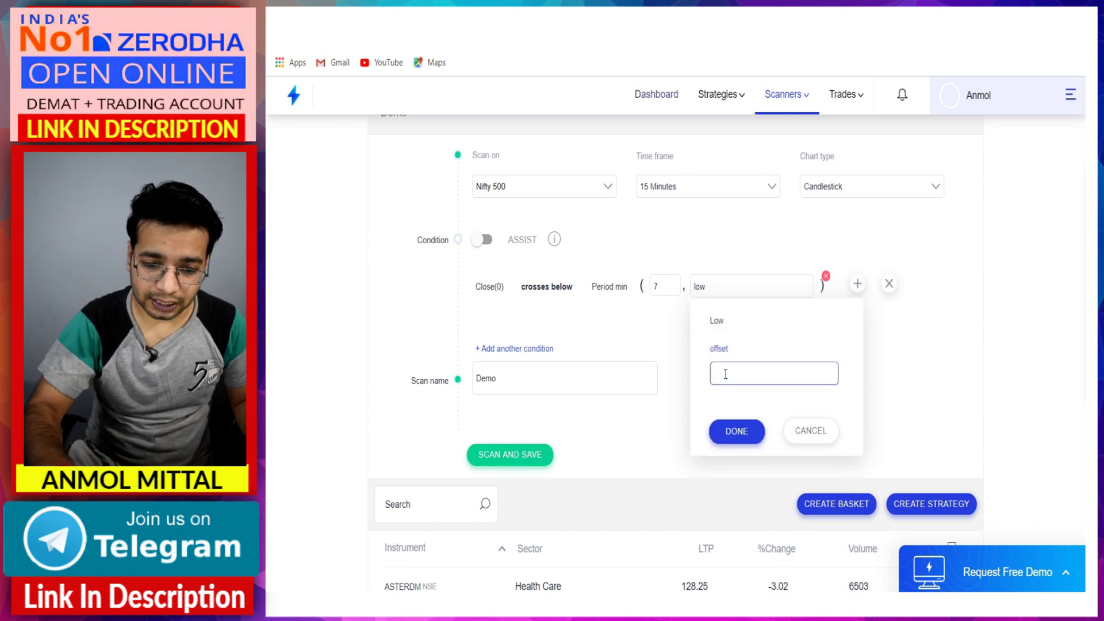
{"action": "type", "text": "-1"}
{"action": "left_click", "coordinate": [730, 430]}
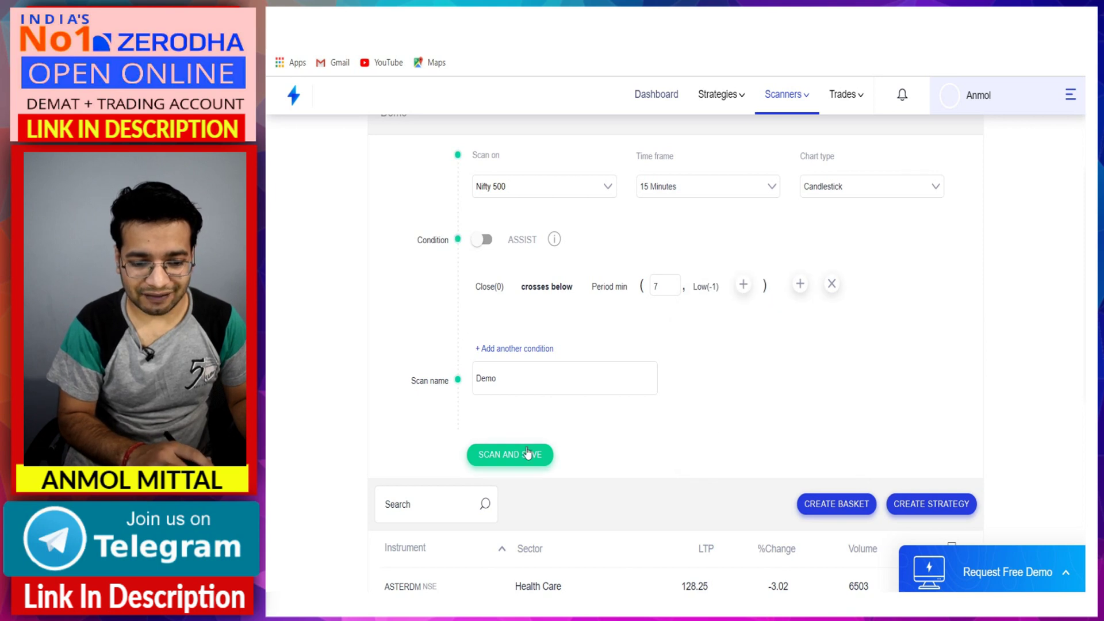
{"action": "left_click", "coordinate": [528, 453]}
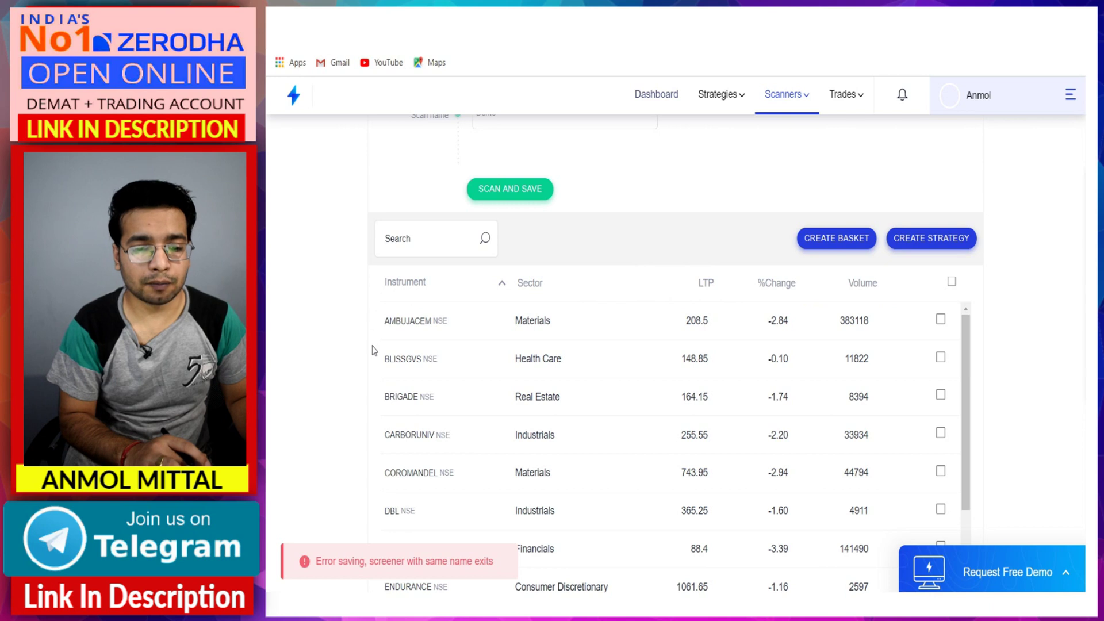
Step: Open the AMBUJACEM chart and number the seven candles preceding the latest one from 1 to 7 in red, counting backwards
{"action": "left_click", "coordinate": [739, 317]}
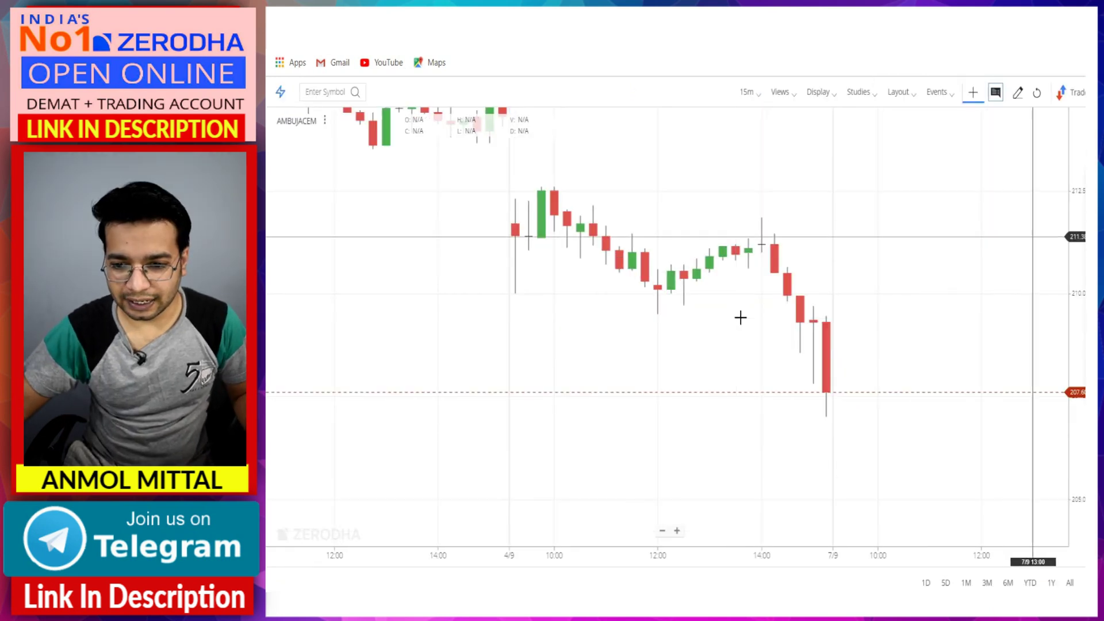
{"action": "key", "text": "ctrl+alt+d"}
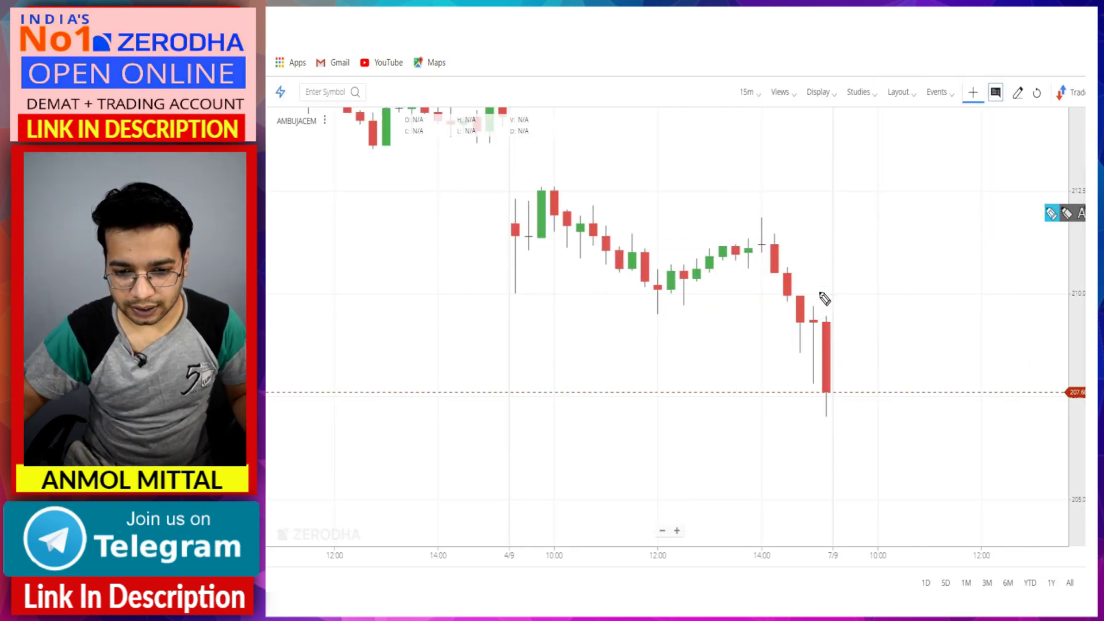
{"action": "mouse_move", "coordinate": [814, 298]}
{"action": "left_mouse_down"}
{"action": "mouse_move", "coordinate": [758, 214]}
{"action": "mouse_move", "coordinate": [765, 196]}
{"action": "mouse_move", "coordinate": [726, 236]}
{"action": "left_mouse_up"}
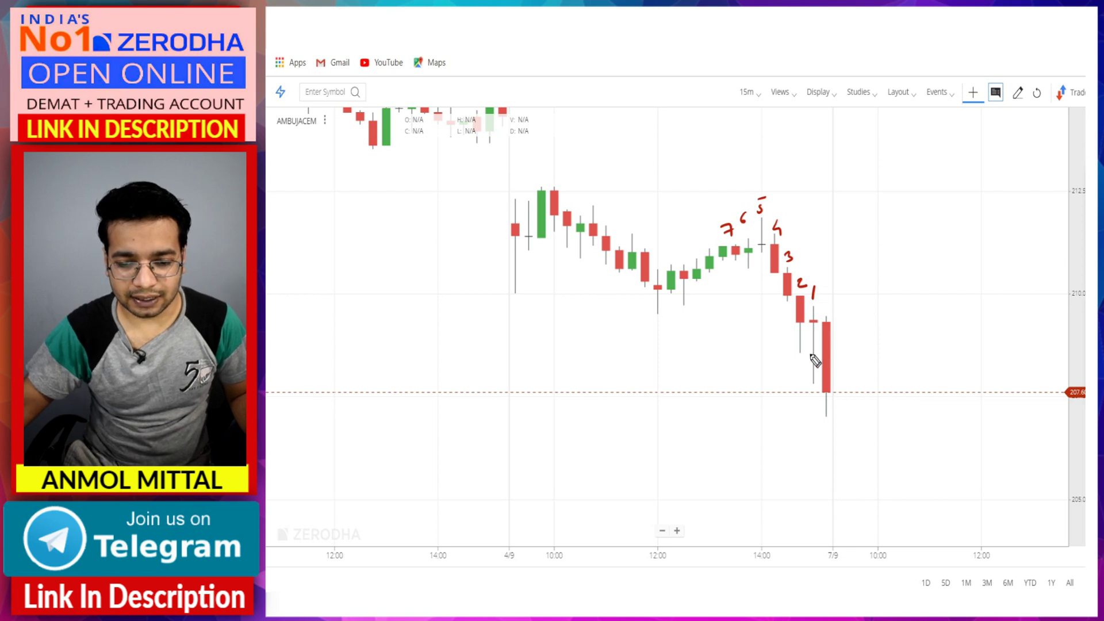
Step: Underline the lowest low of the numbered AMBUJACEM candles in red and box the latest candle's close, returning to the Demo scanner when finished
{"action": "left_click_drag", "start_coordinate": [738, 387], "coordinate": [819, 388]}
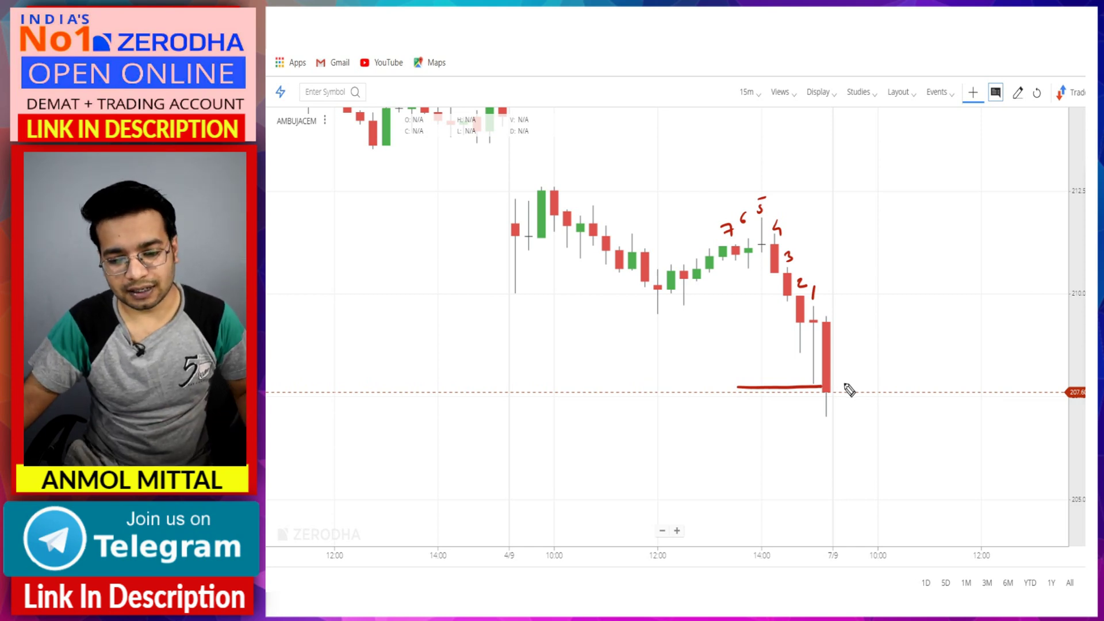
{"action": "mouse_move", "coordinate": [822, 394]}
{"action": "left_mouse_down"}
{"action": "mouse_move", "coordinate": [831, 393]}
{"action": "mouse_move", "coordinate": [819, 384]}
{"action": "mouse_move", "coordinate": [860, 380]}
{"action": "mouse_move", "coordinate": [843, 394]}
{"action": "mouse_move", "coordinate": [815, 386]}
{"action": "mouse_move", "coordinate": [813, 397]}
{"action": "mouse_move", "coordinate": [861, 392]}
{"action": "left_mouse_up"}
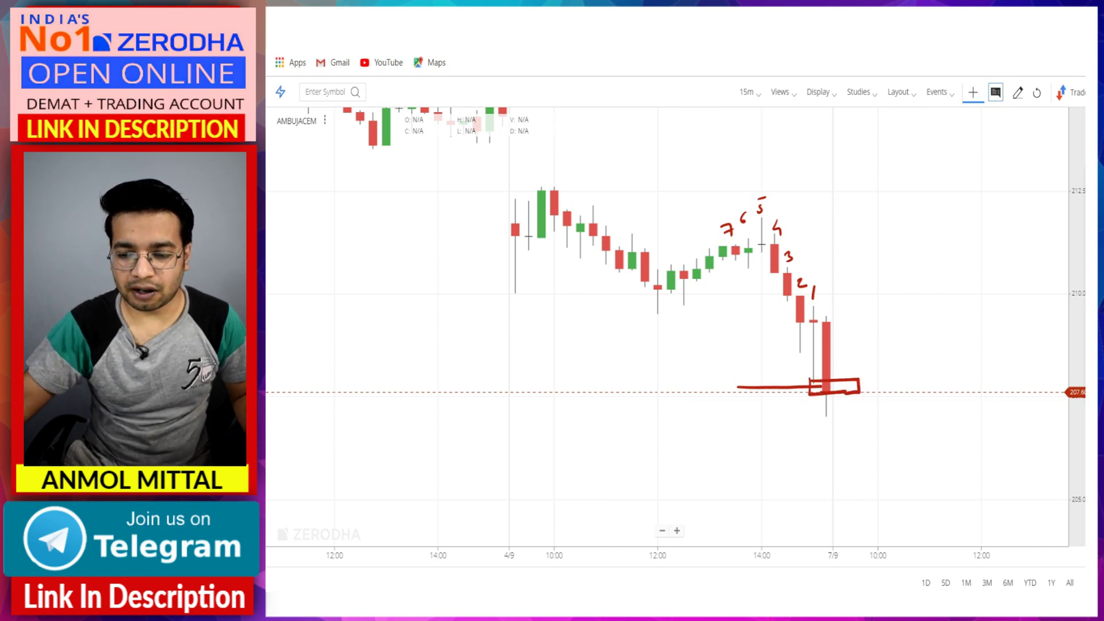
{"action": "key", "text": "e"}
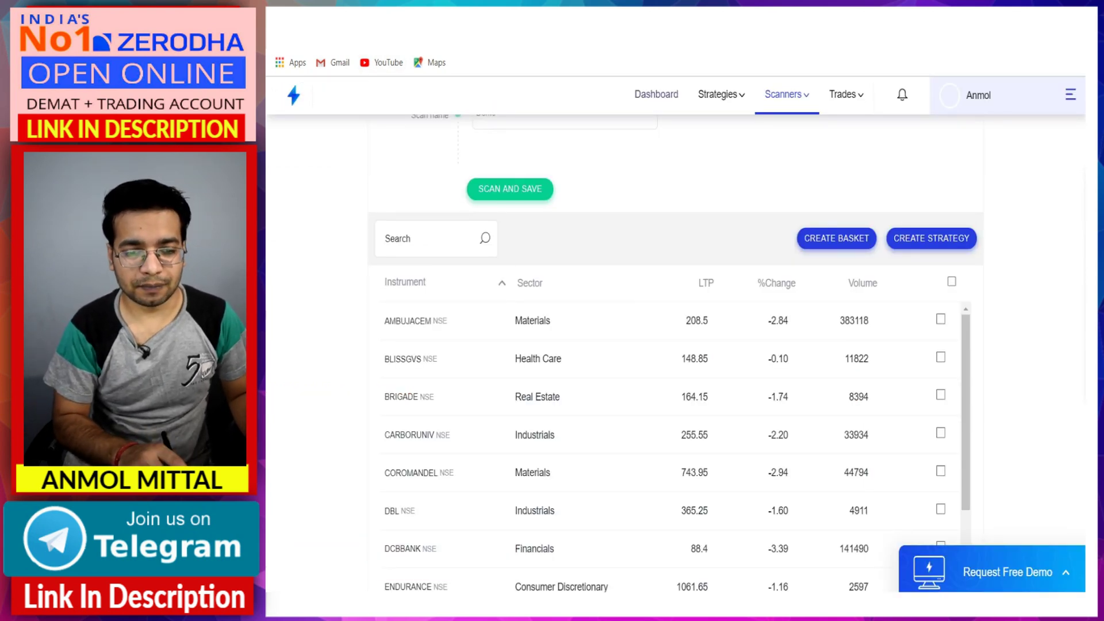
{"action": "scroll", "coordinate": [911, 214], "scroll_direction": "up", "scroll_amount": 5}
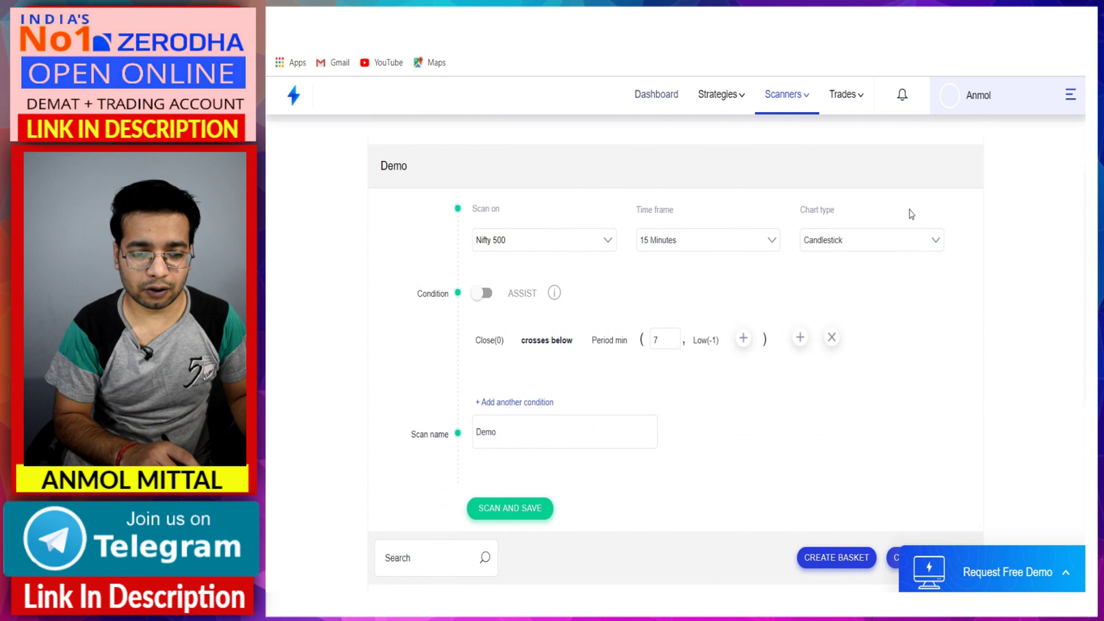